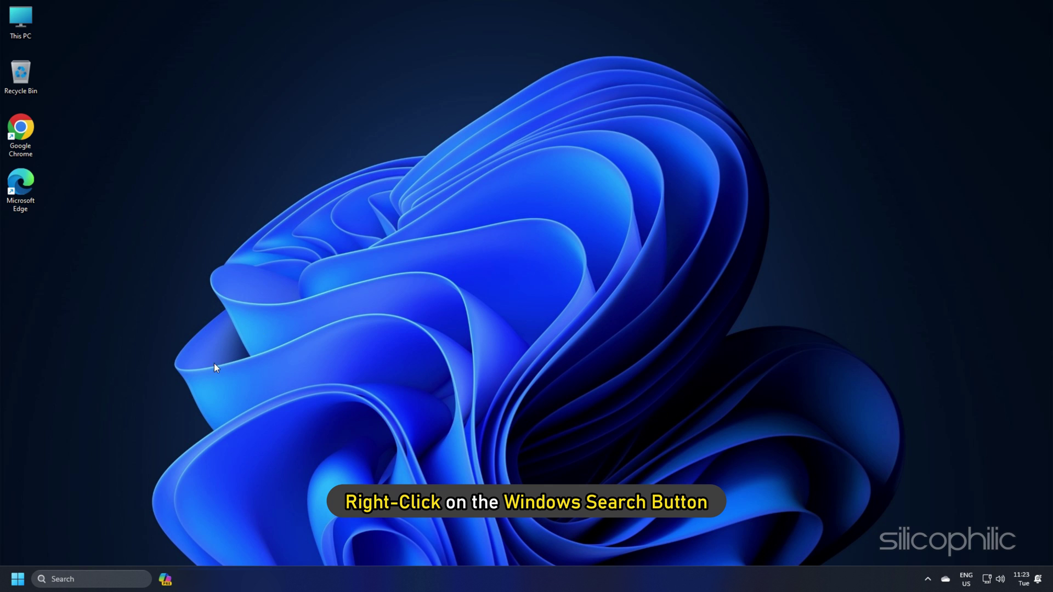
Search automatically for an updated NVIDIA GeForce RTX 3060 driver from Device Manager's Display adapters
{"action": "right_click", "coordinate": [17, 579]}
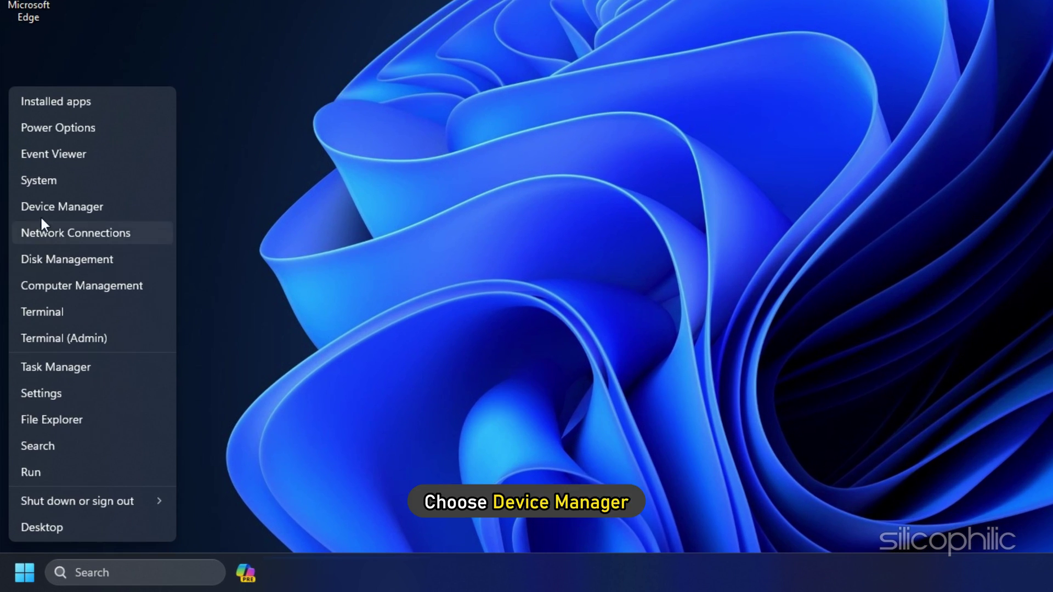
{"action": "left_click", "coordinate": [40, 207]}
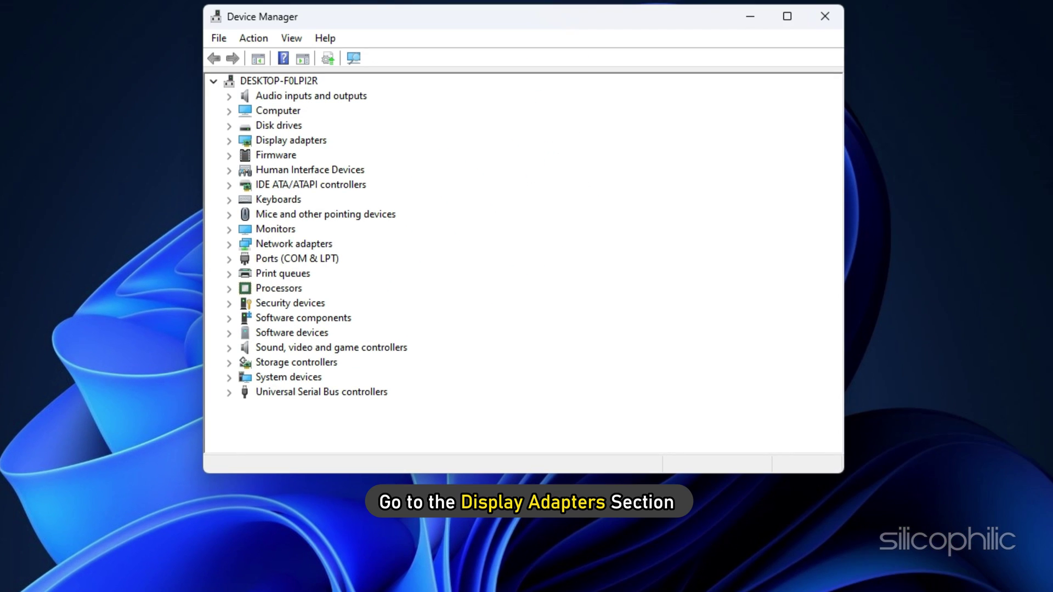
{"action": "left_click", "coordinate": [229, 142]}
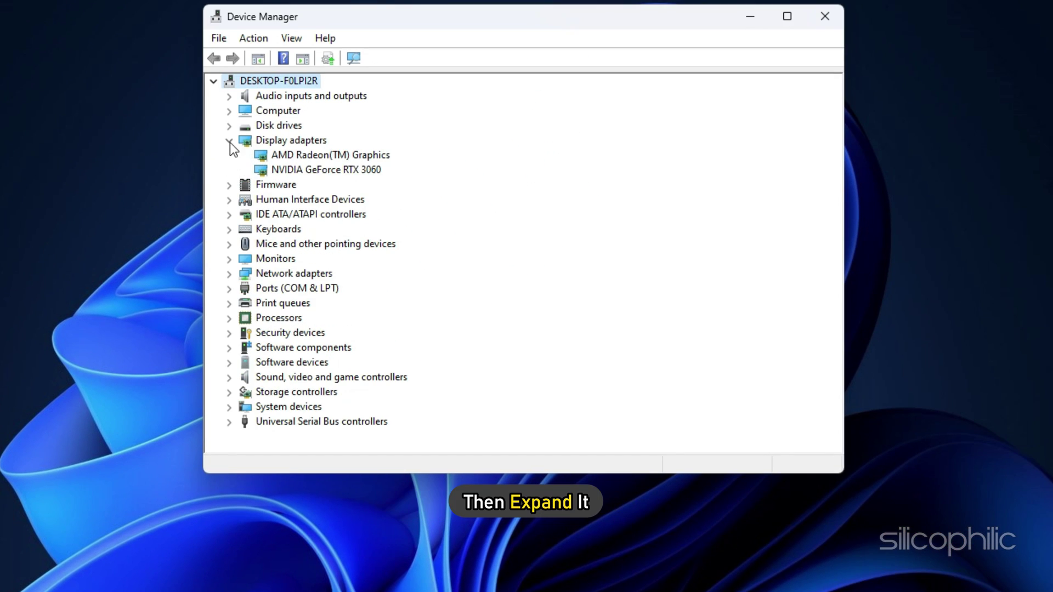
{"action": "right_click", "coordinate": [325, 171]}
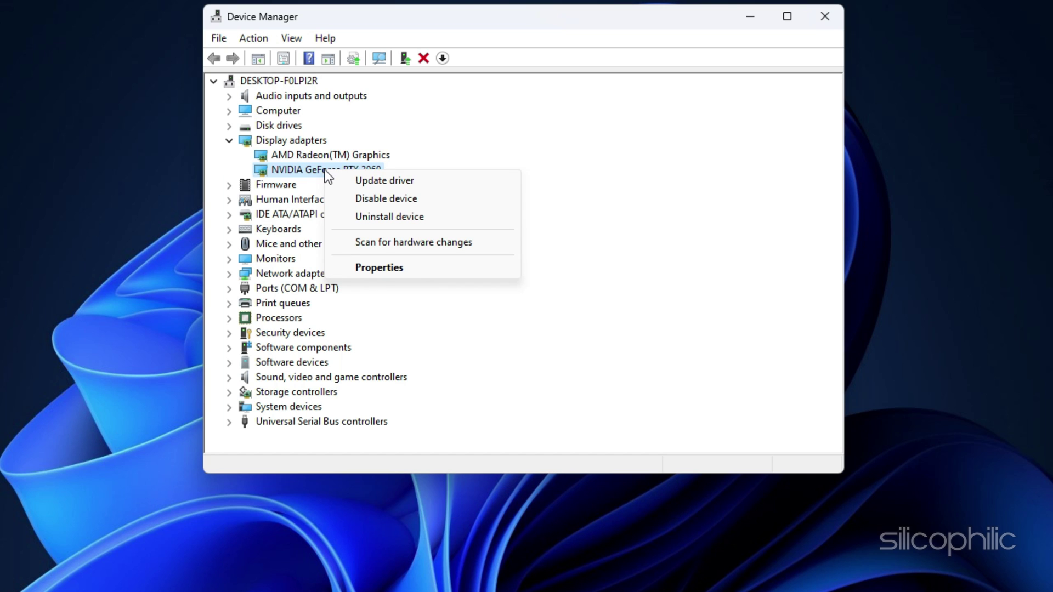
{"action": "left_click", "coordinate": [383, 181]}
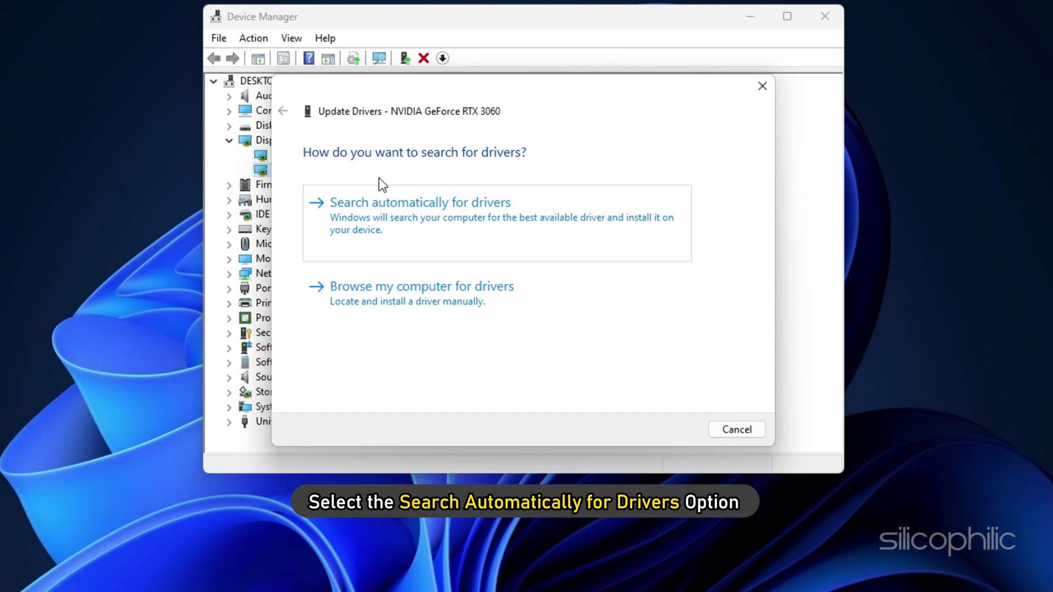
{"action": "left_click", "coordinate": [384, 222]}
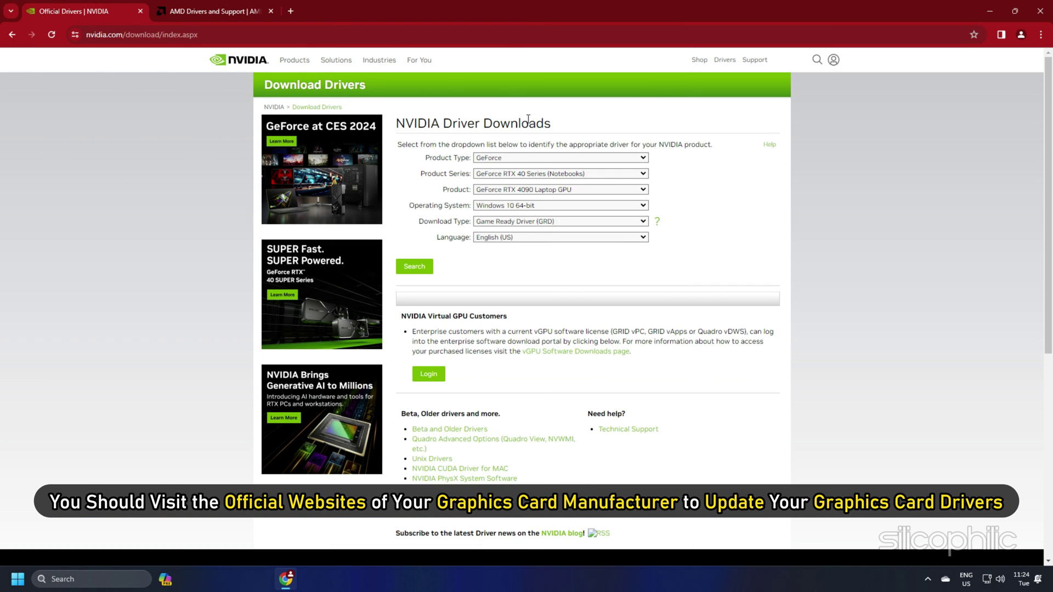
Download the GeForce Experience installer from NVIDIA's page in Chrome and run the downloaded file
{"action": "left_click", "coordinate": [197, 14]}
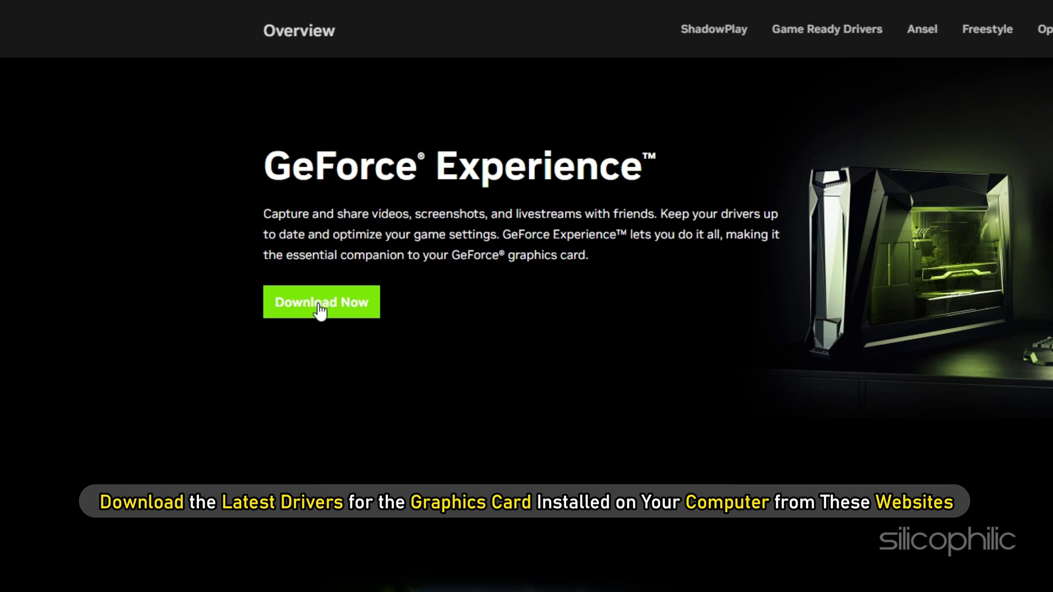
{"action": "left_click", "coordinate": [320, 311]}
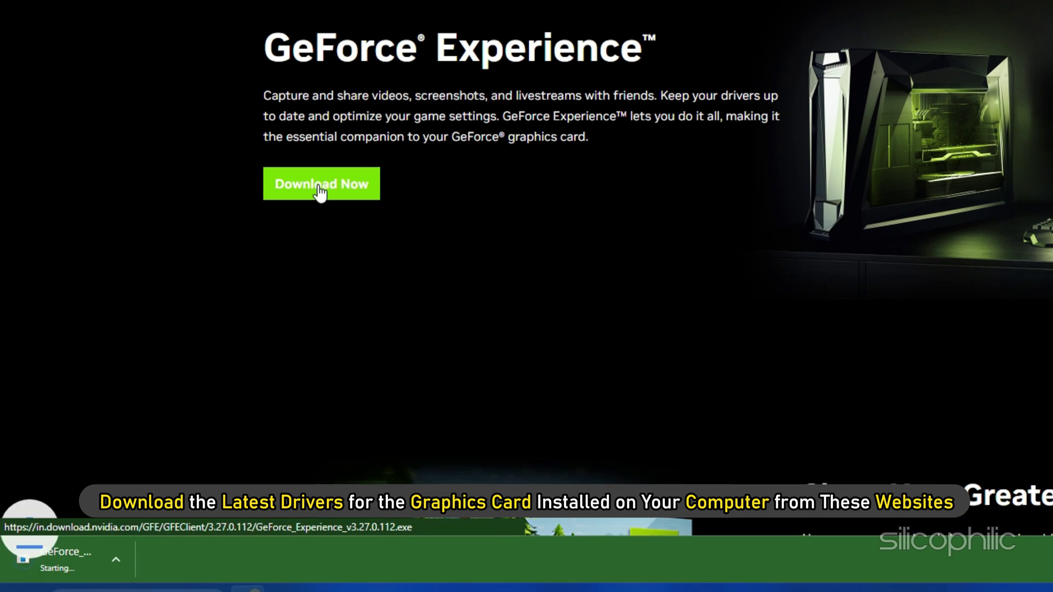
{"action": "left_click", "coordinate": [100, 528]}
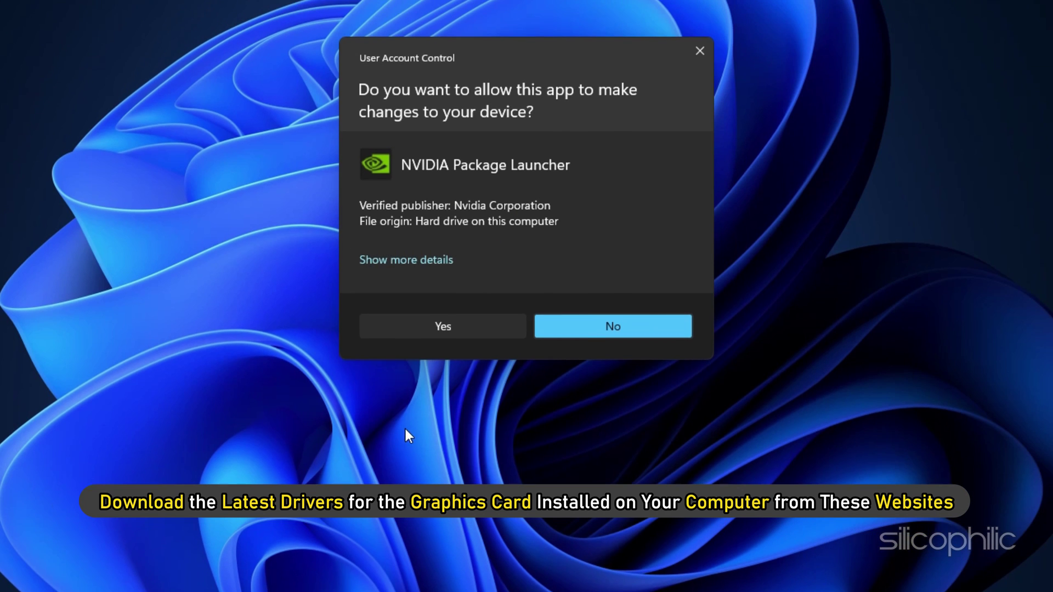
Install GeForce Experience, then download Game Ready Driver 536.40 and start its express installation
{"action": "left_click", "coordinate": [447, 327]}
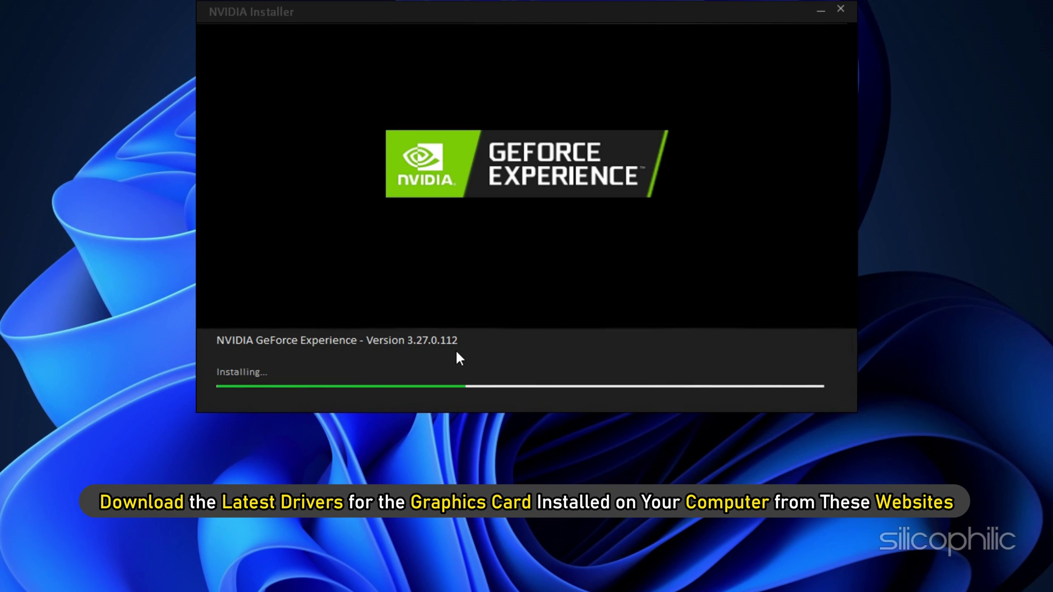
{"action": "left_click", "coordinate": [912, 164]}
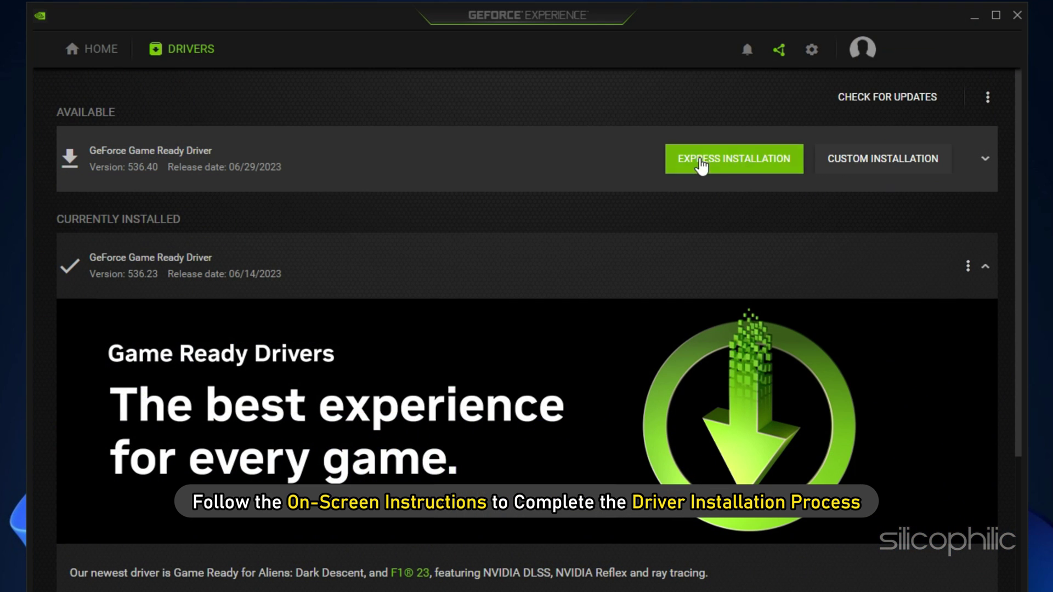
{"action": "left_click", "coordinate": [700, 165]}
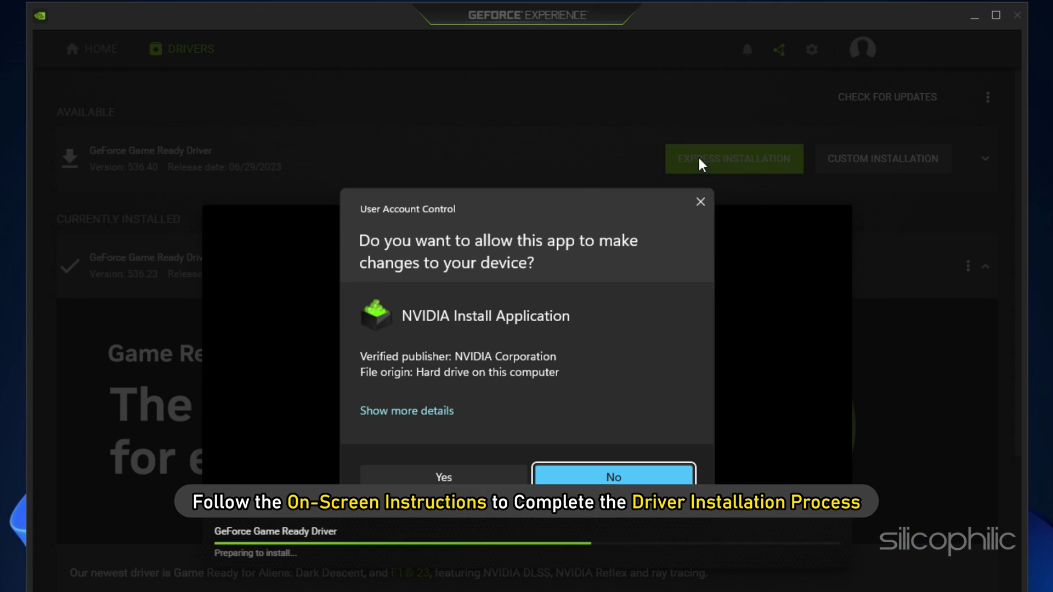
{"action": "left_click", "coordinate": [440, 475]}
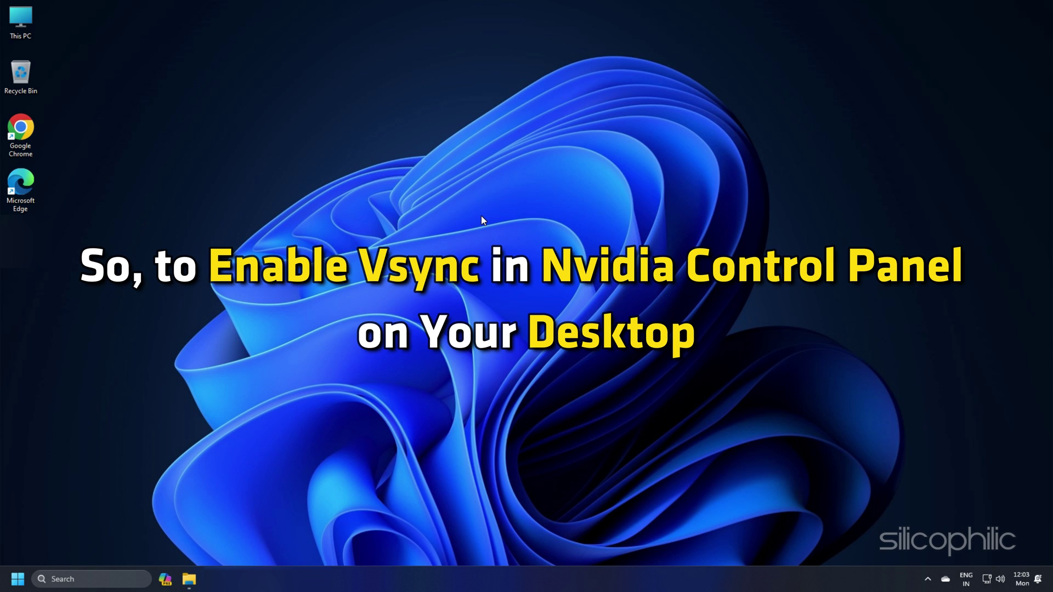
Open NVIDIA Control Panel from the desktop menu and apply global Vertical sync On in Manage 3D settings
{"action": "right_click", "coordinate": [577, 178]}
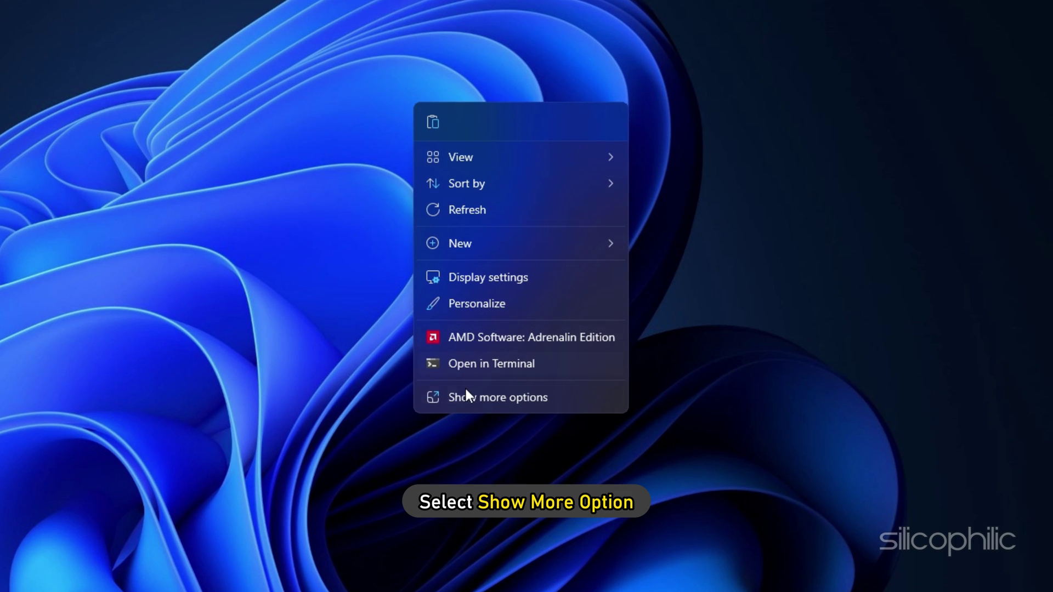
{"action": "left_click", "coordinate": [467, 393]}
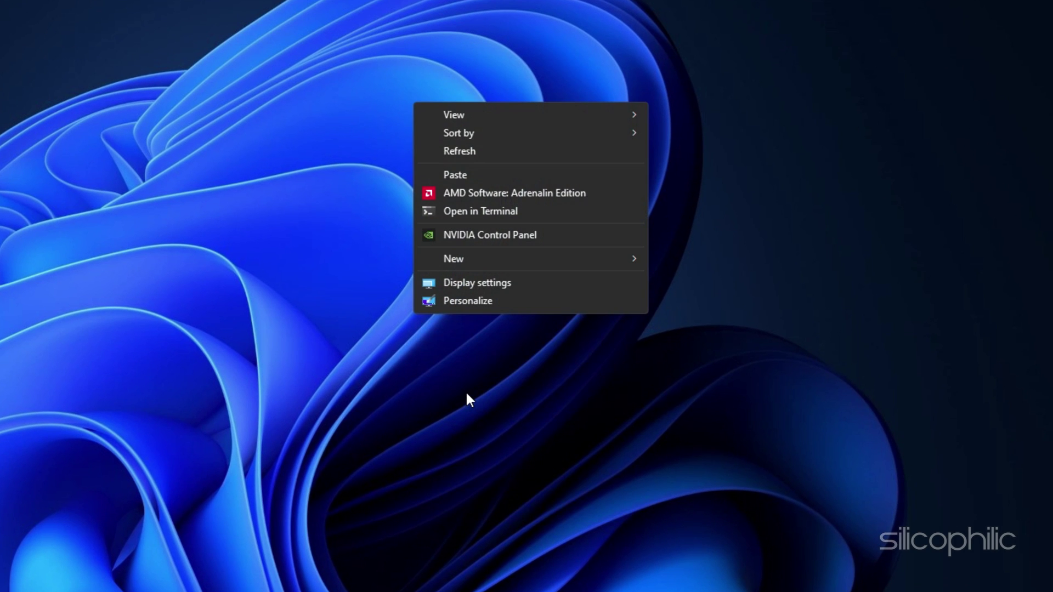
{"action": "left_click", "coordinate": [464, 235]}
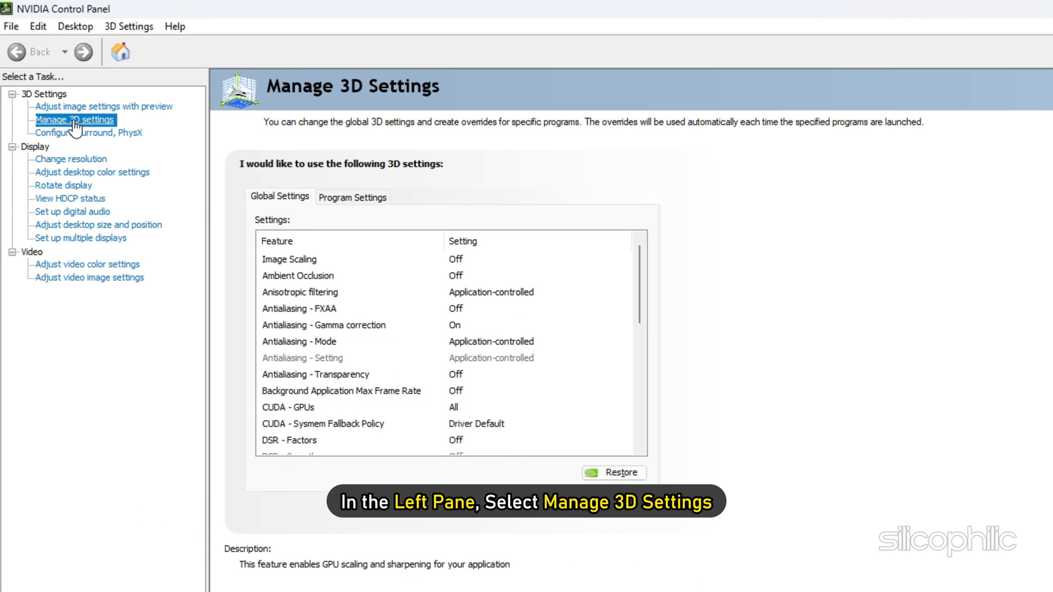
{"action": "left_click", "coordinate": [75, 120]}
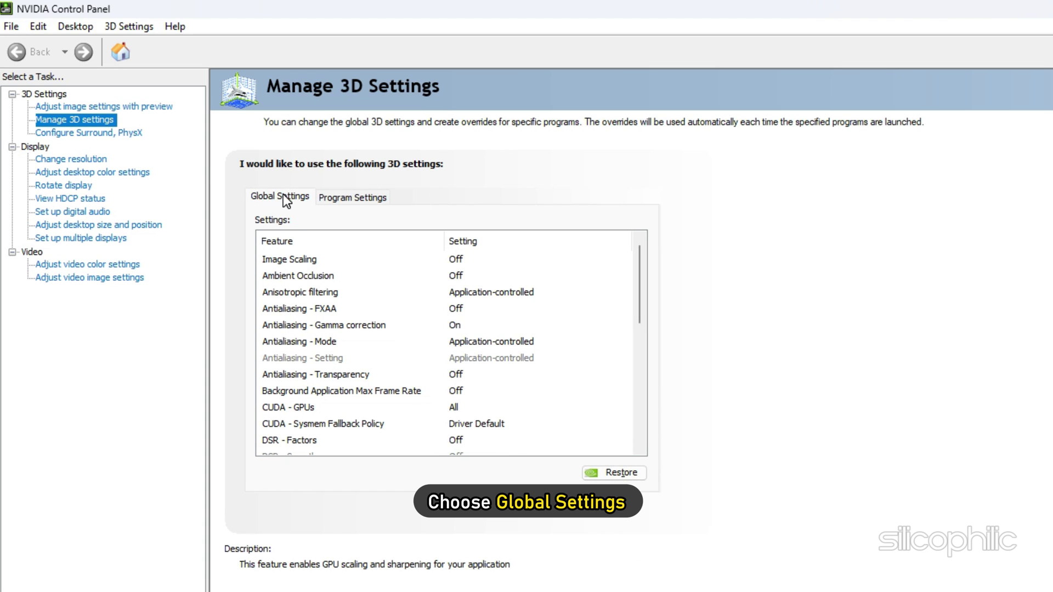
{"action": "scroll", "coordinate": [413, 378], "scroll_direction": "down", "scroll_amount": 10}
{"action": "left_click", "coordinate": [301, 393]}
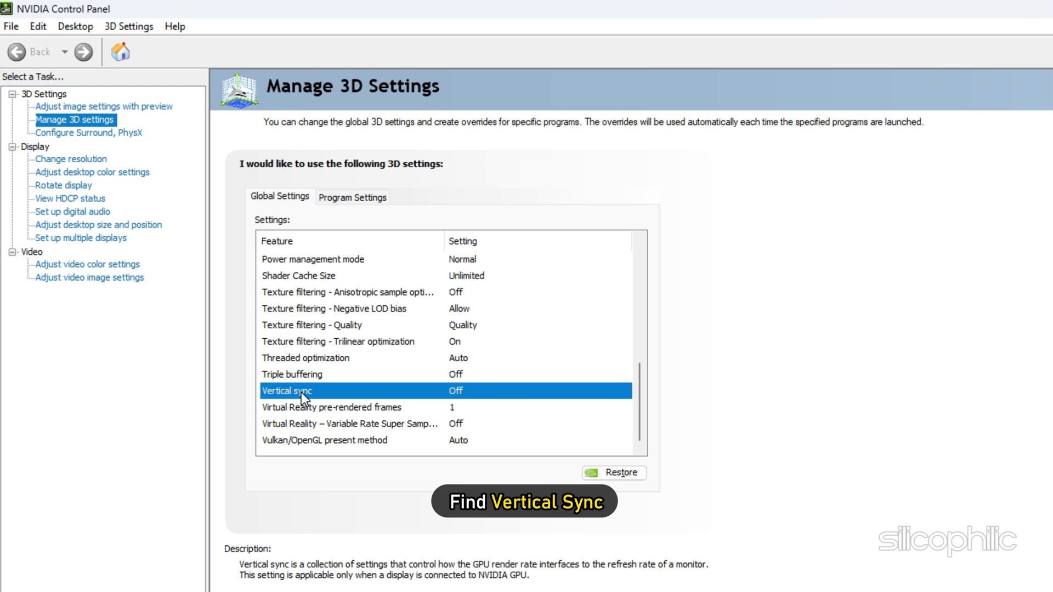
{"action": "left_click", "coordinate": [626, 391]}
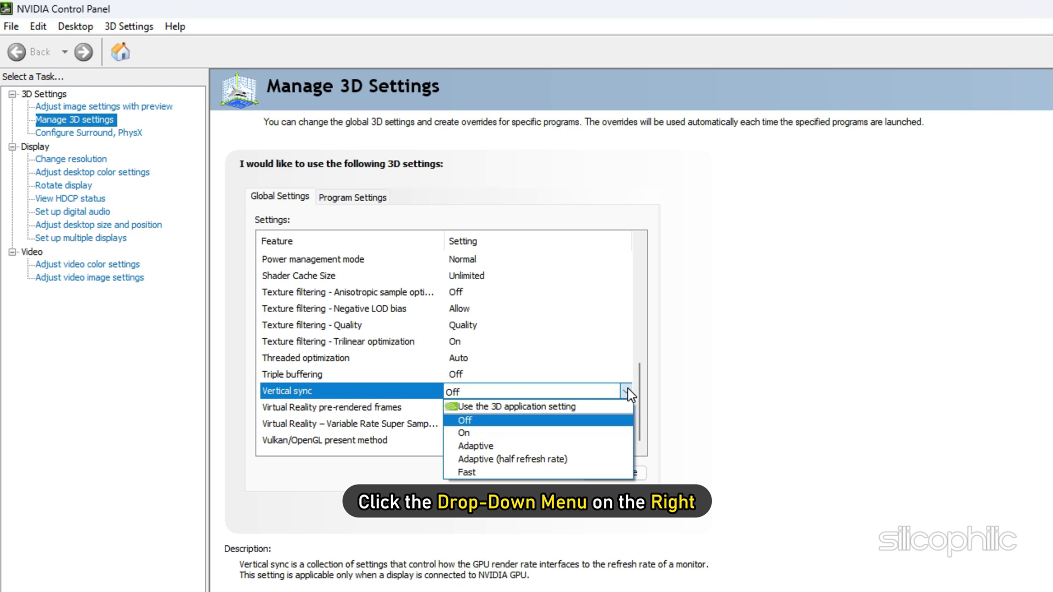
{"action": "left_click", "coordinate": [465, 433]}
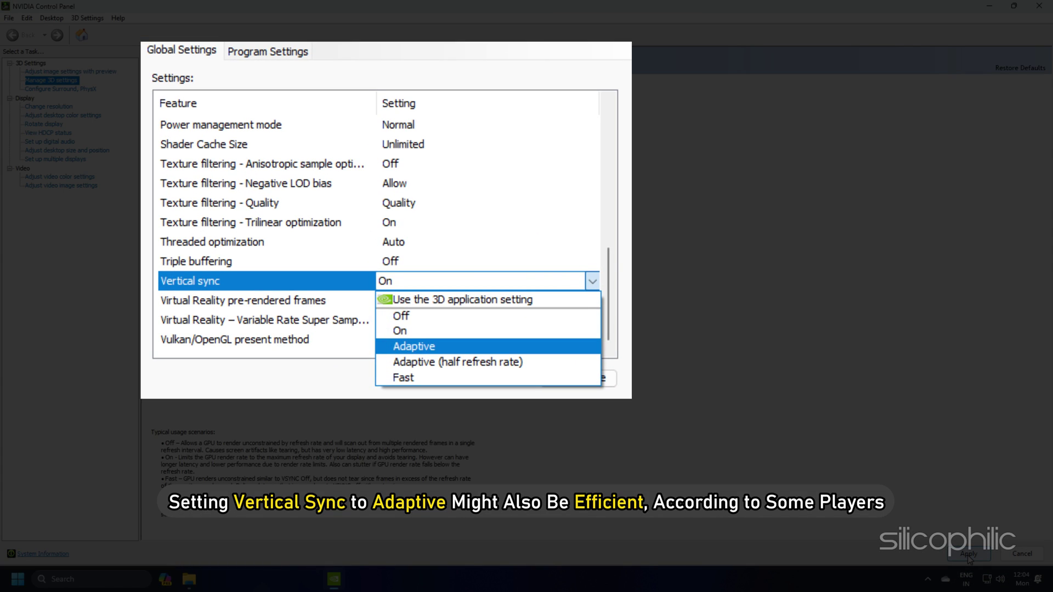
{"action": "left_click", "coordinate": [968, 555]}
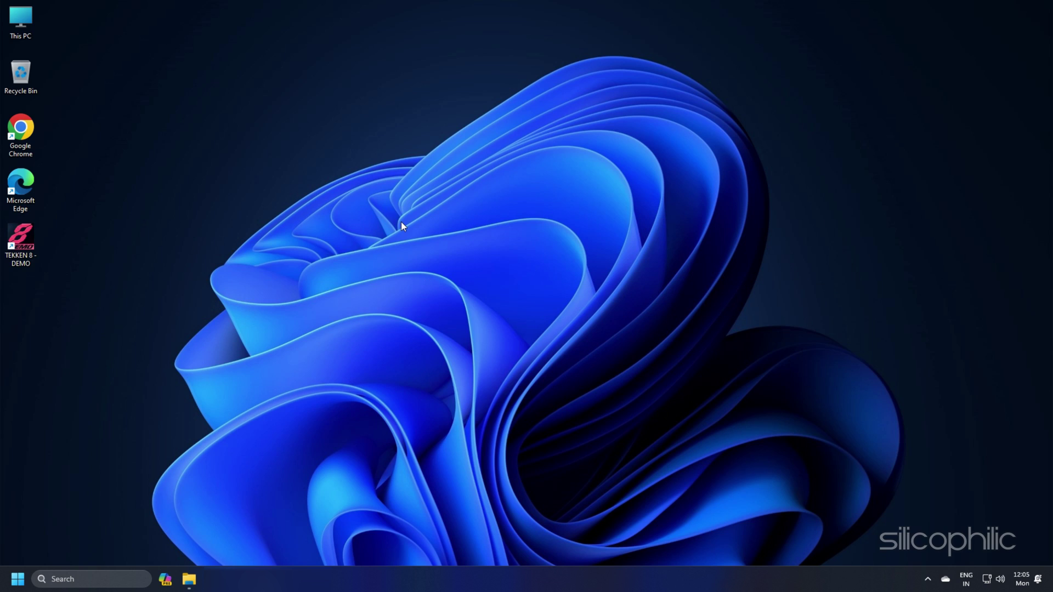
Search 'check for update' and run a Windows Update check from the Settings page
{"action": "left_click", "coordinate": [116, 571]}
{"action": "type", "text": "check for update"}
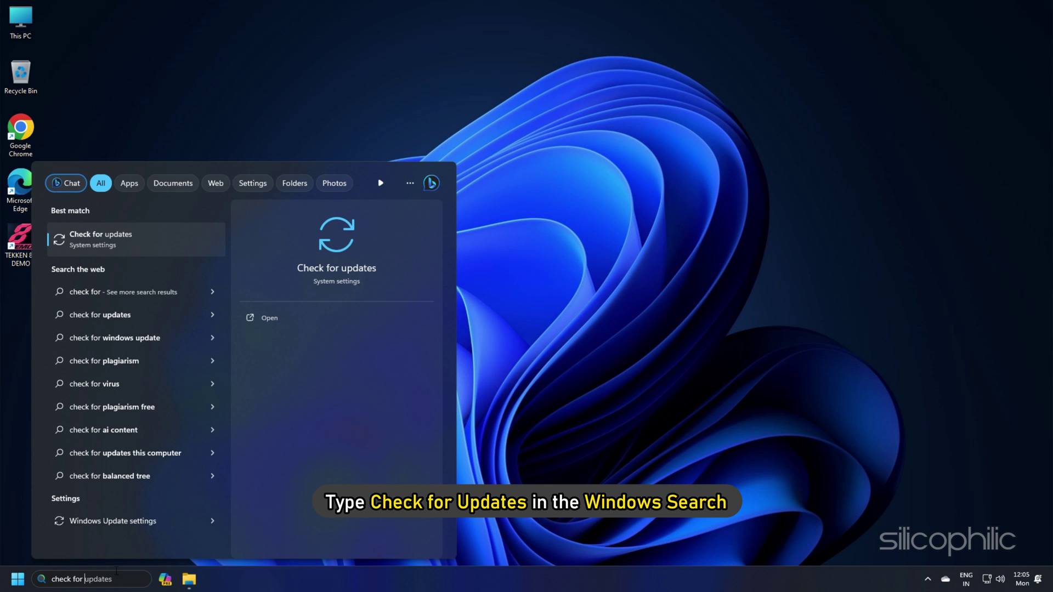
{"action": "left_click", "coordinate": [116, 228]}
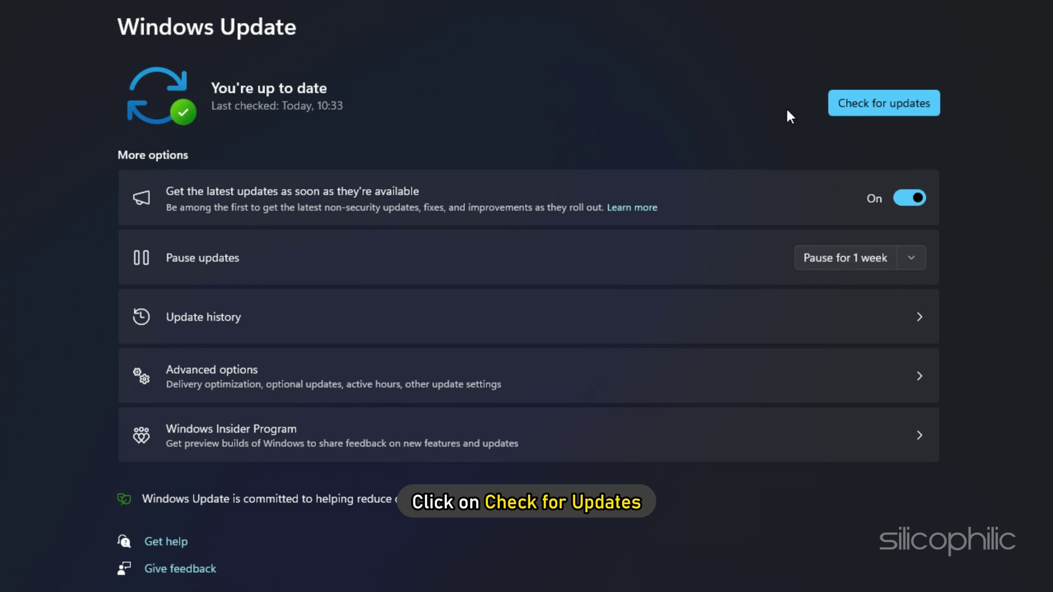
{"action": "left_click", "coordinate": [848, 97]}
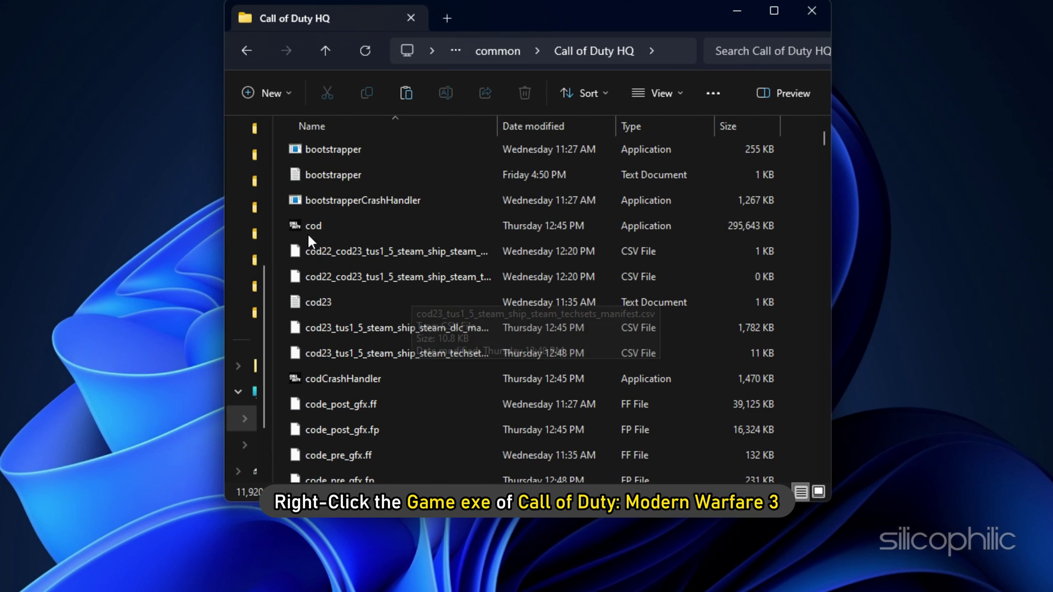
Tick Disable fullscreen optimizations on cod.exe's Compatibility tab and apply it
{"action": "right_click", "coordinate": [331, 216]}
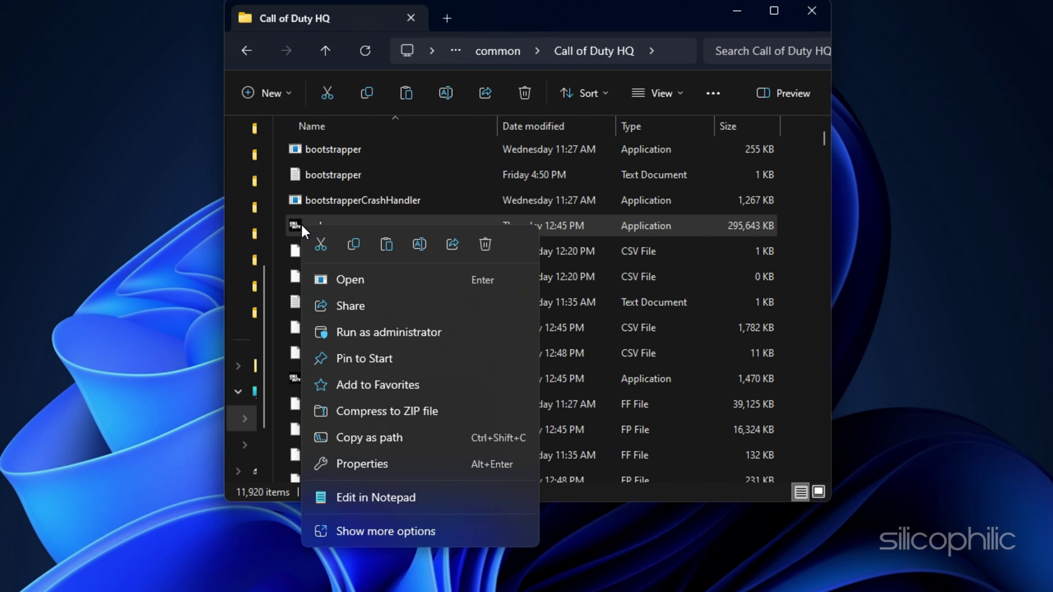
{"action": "left_click", "coordinate": [380, 462]}
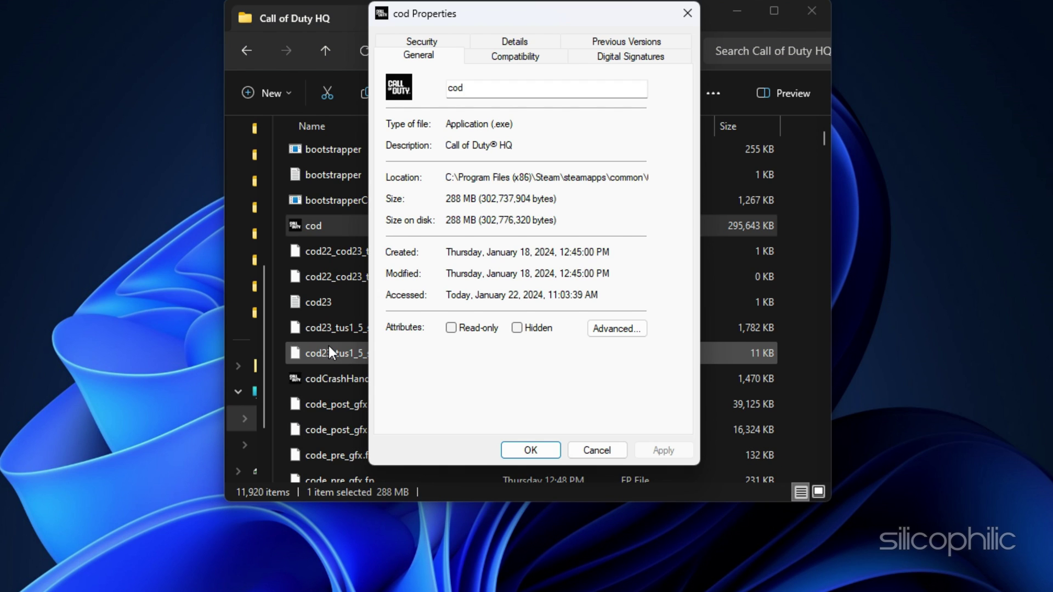
{"action": "left_click", "coordinate": [518, 56]}
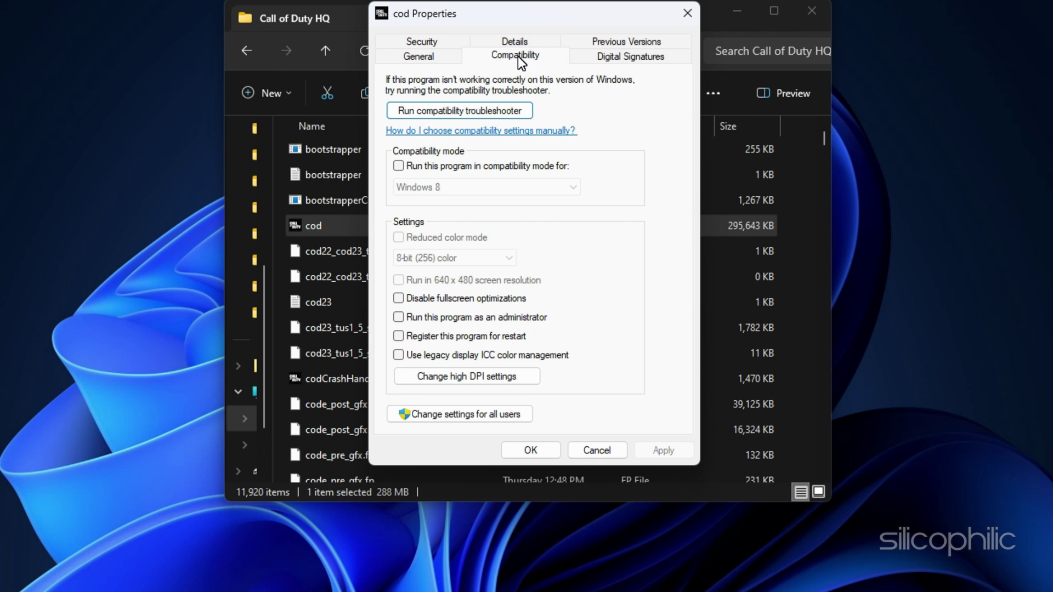
{"action": "left_click", "coordinate": [398, 297]}
{"action": "left_click", "coordinate": [663, 451]}
{"action": "left_click", "coordinate": [533, 451]}
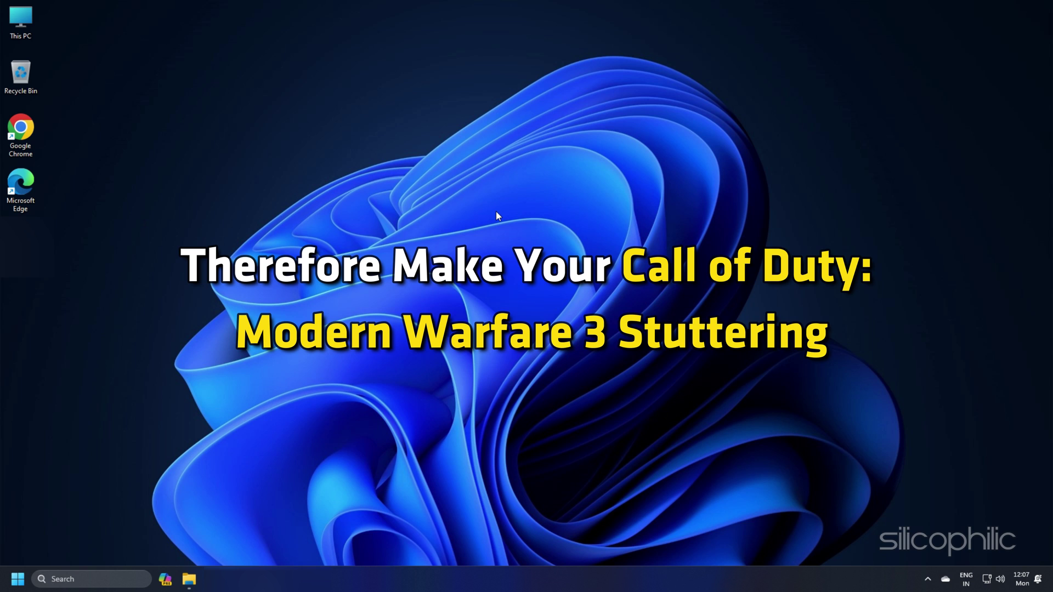
Open Task Manager from the taskbar and end the Google Chrome task
{"action": "right_click", "coordinate": [579, 584]}
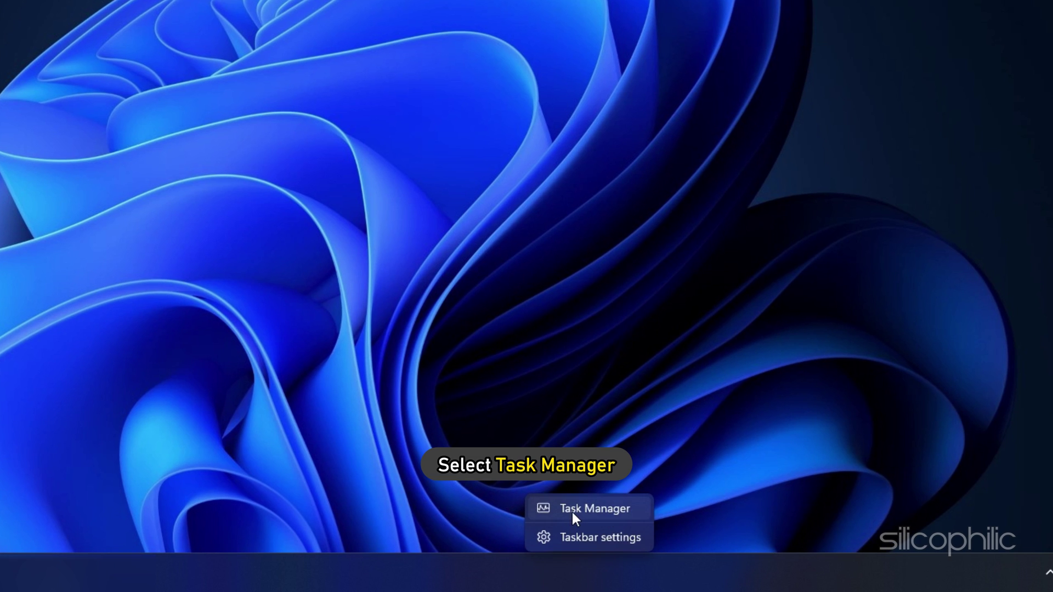
{"action": "left_click", "coordinate": [571, 509]}
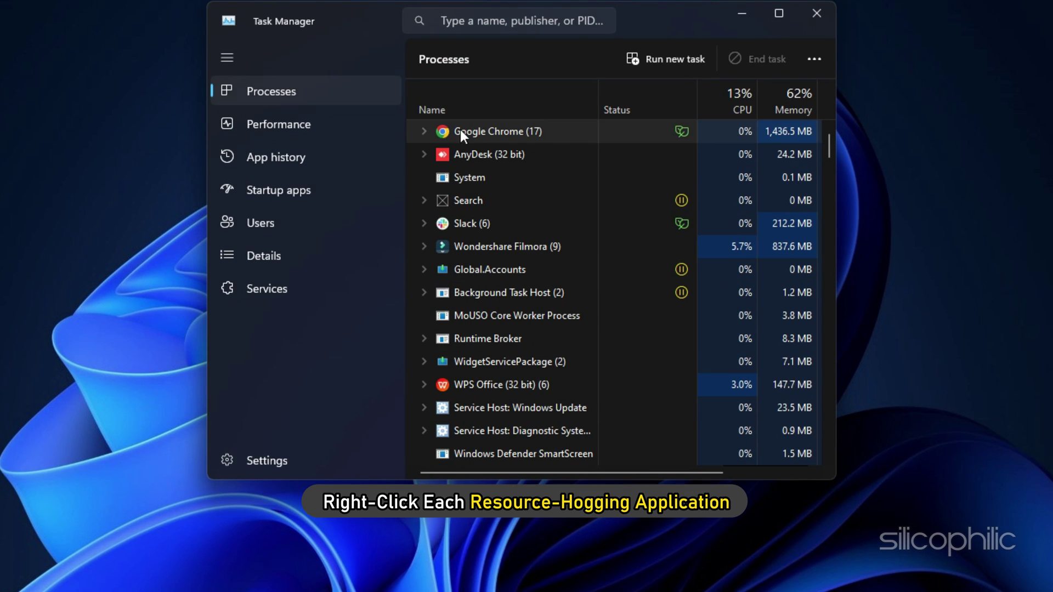
{"action": "right_click", "coordinate": [460, 151]}
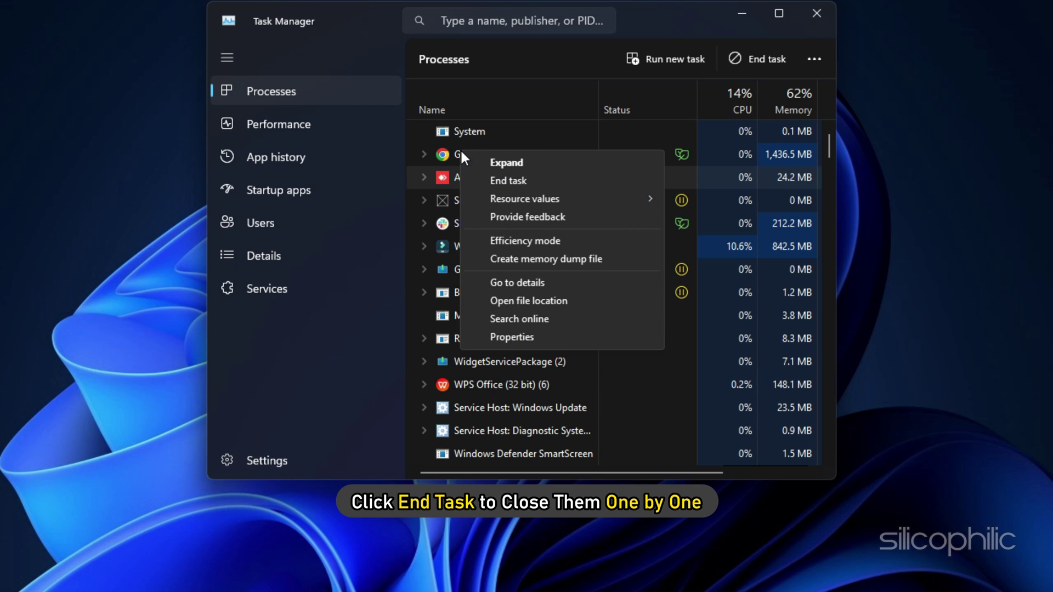
{"action": "left_click", "coordinate": [509, 182]}
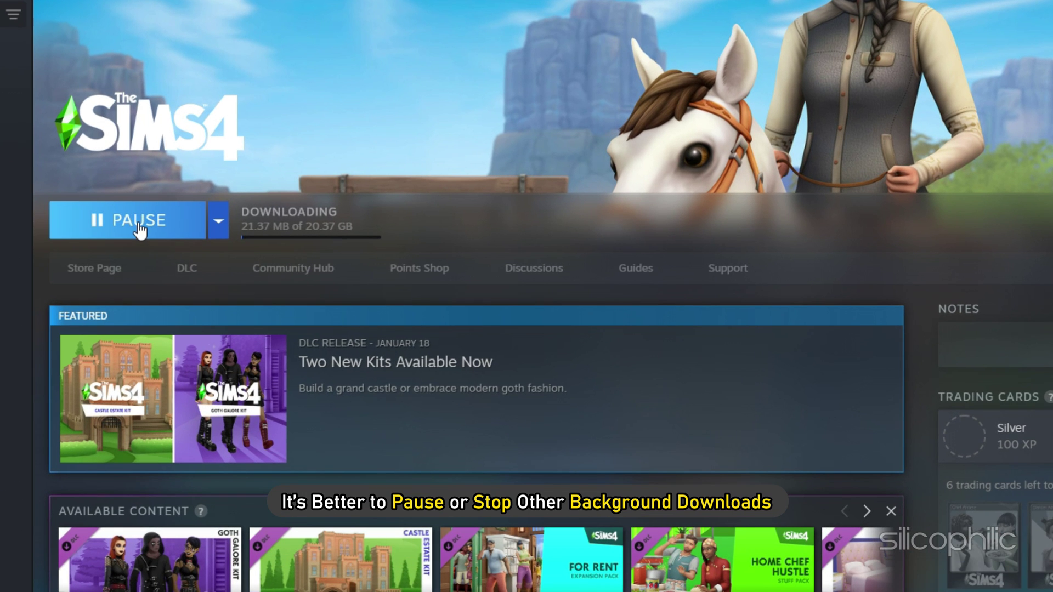
Pause The Sims 4 download in Steam, then resume it
{"action": "left_click", "coordinate": [139, 226]}
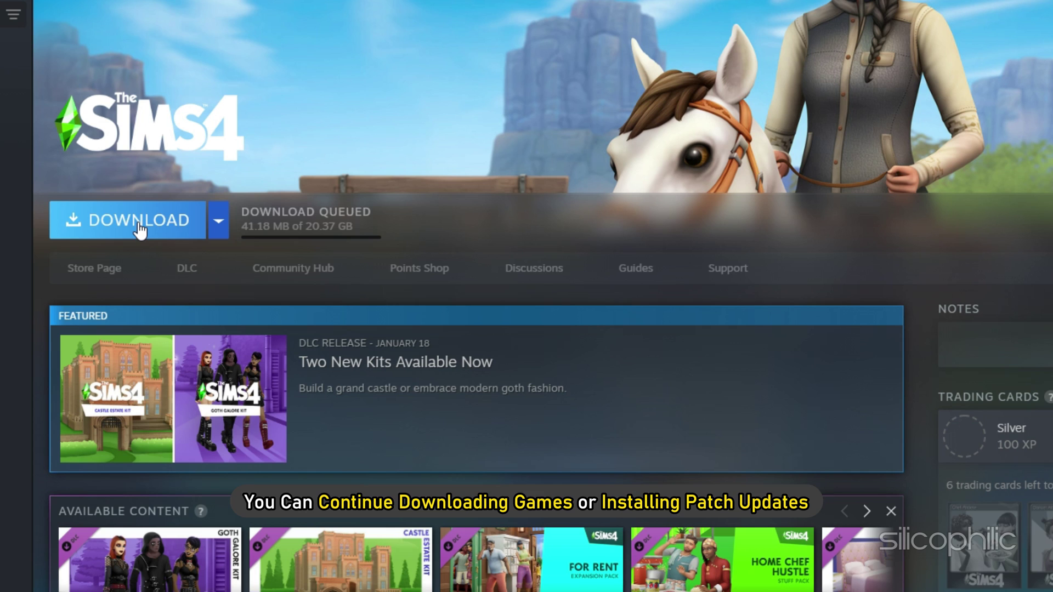
{"action": "left_click", "coordinate": [140, 230]}
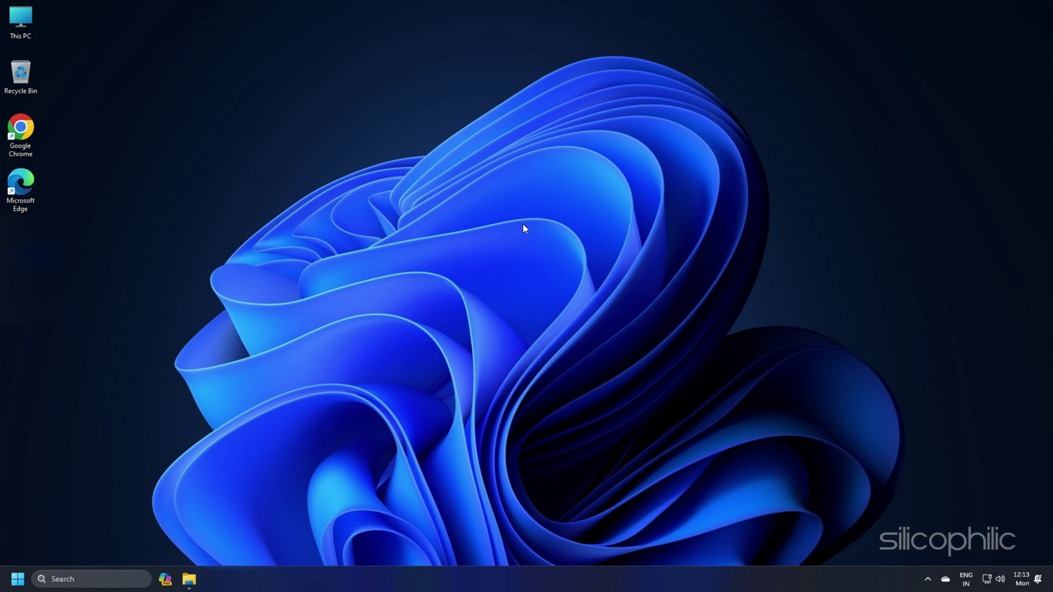
Open Control Panel from Start search and set View by to Category
{"action": "left_click", "coordinate": [21, 580]}
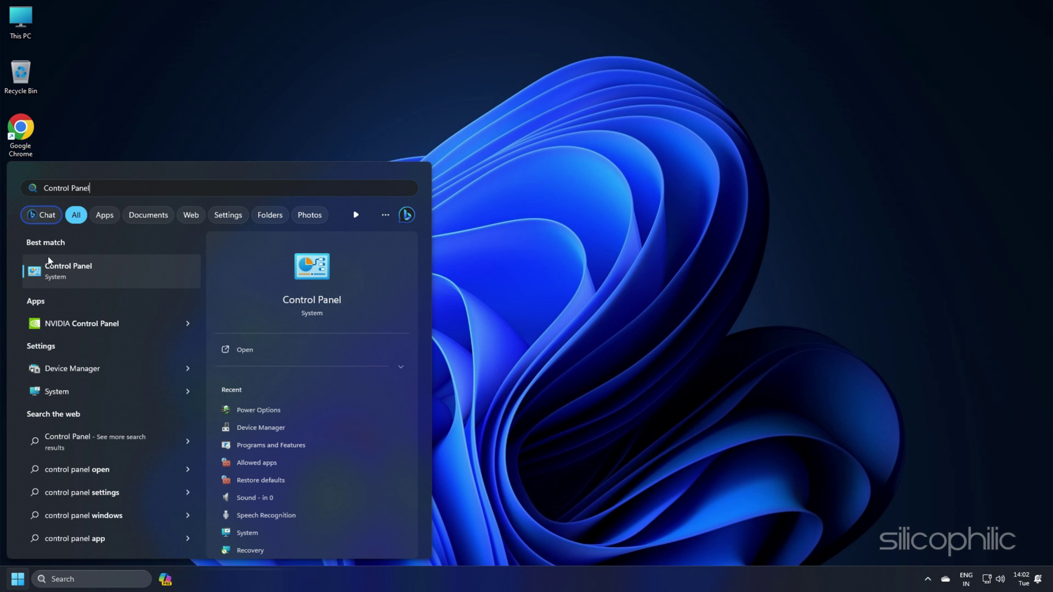
{"action": "left_click", "coordinate": [35, 275]}
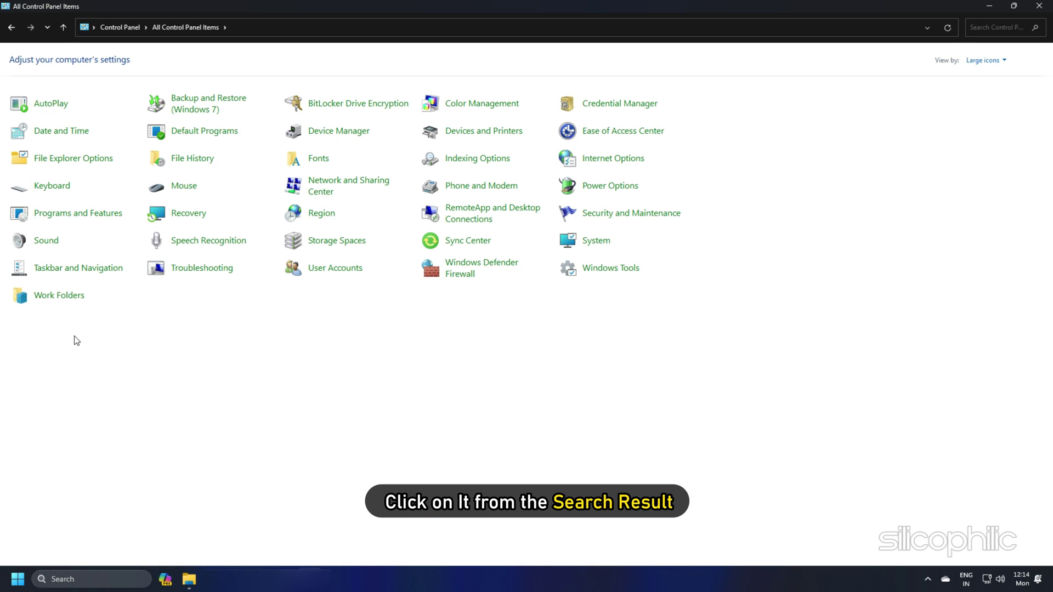
{"action": "left_click", "coordinate": [998, 61]}
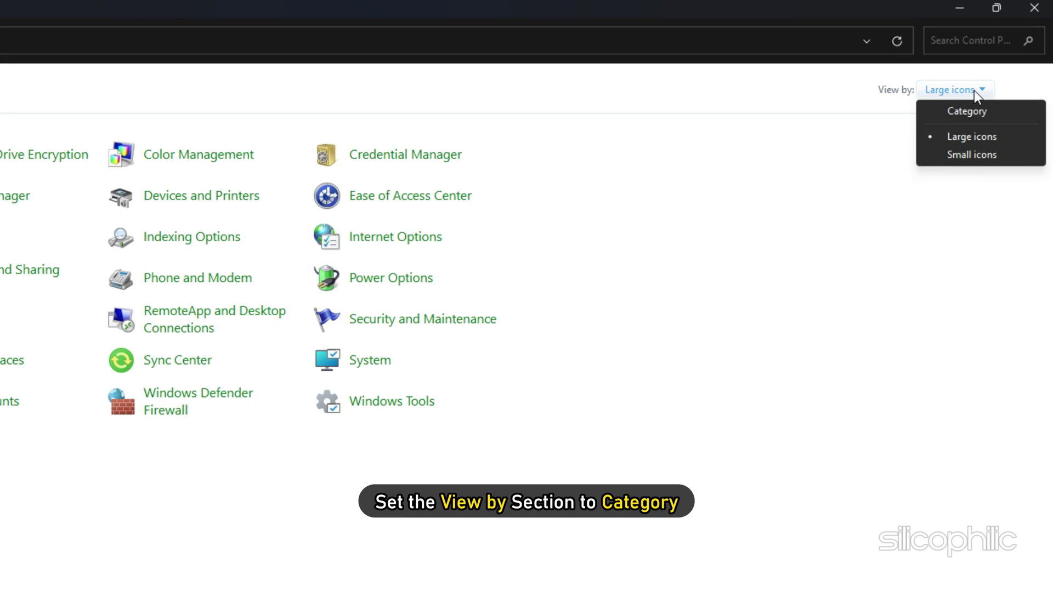
{"action": "left_click", "coordinate": [966, 111]}
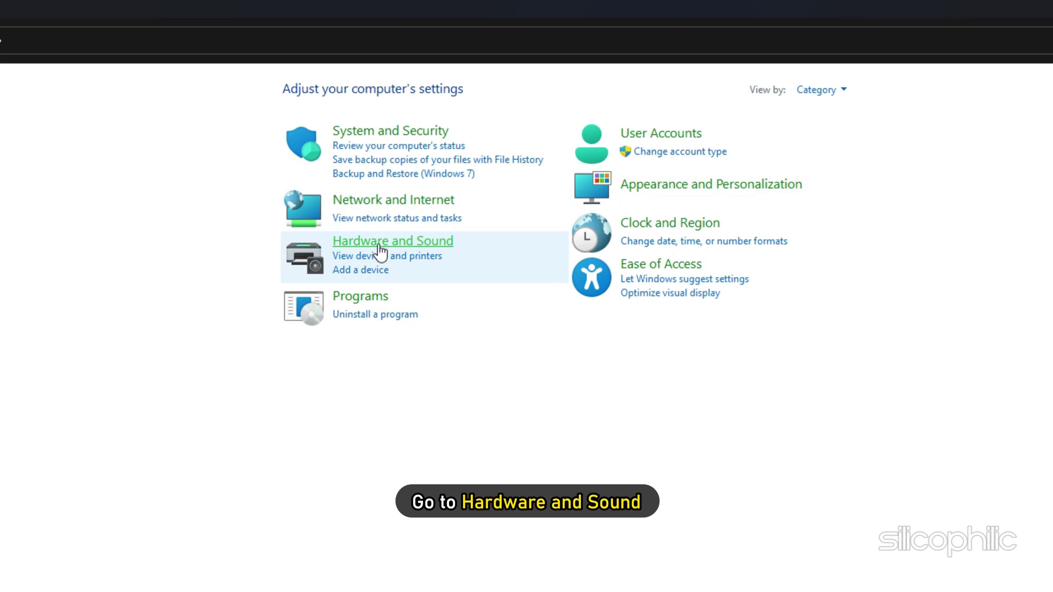
Select the High performance plan under Hardware and Sound > Power Options
{"action": "left_click", "coordinate": [379, 244]}
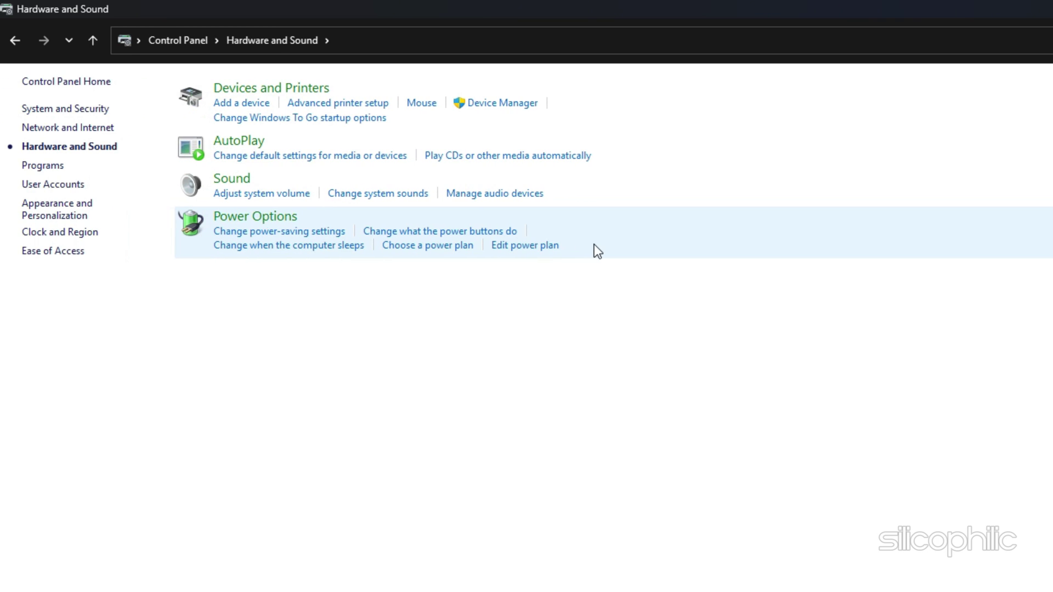
{"action": "left_click", "coordinate": [238, 219]}
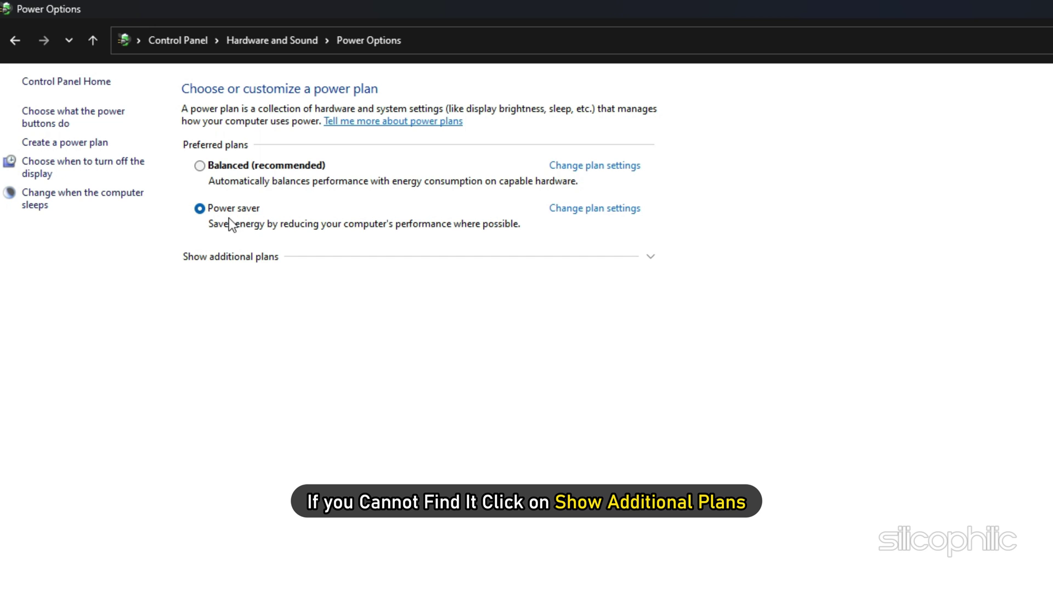
{"action": "left_click", "coordinate": [652, 258]}
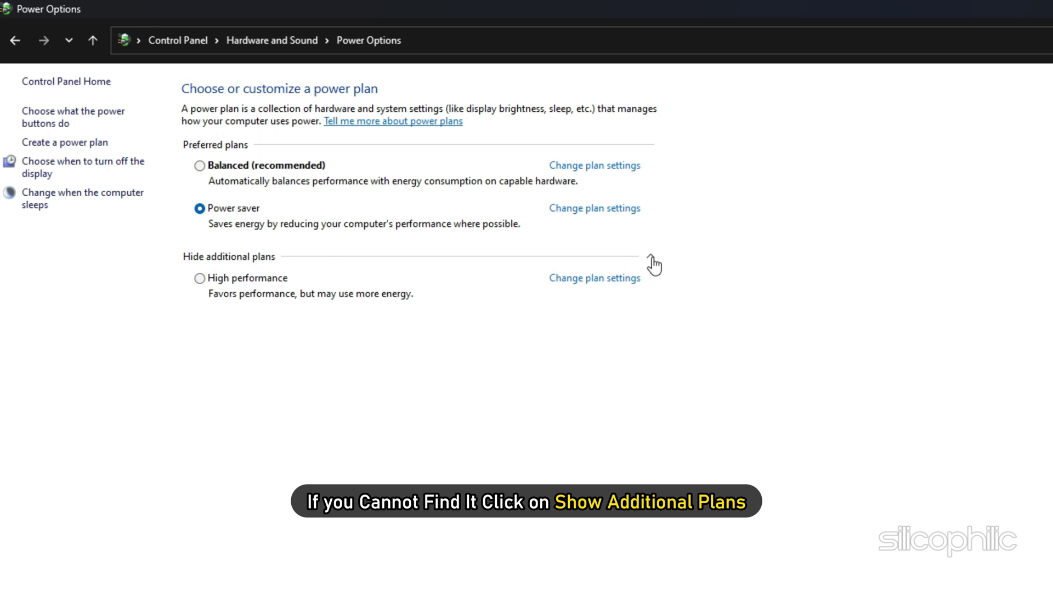
{"action": "left_click", "coordinate": [199, 278]}
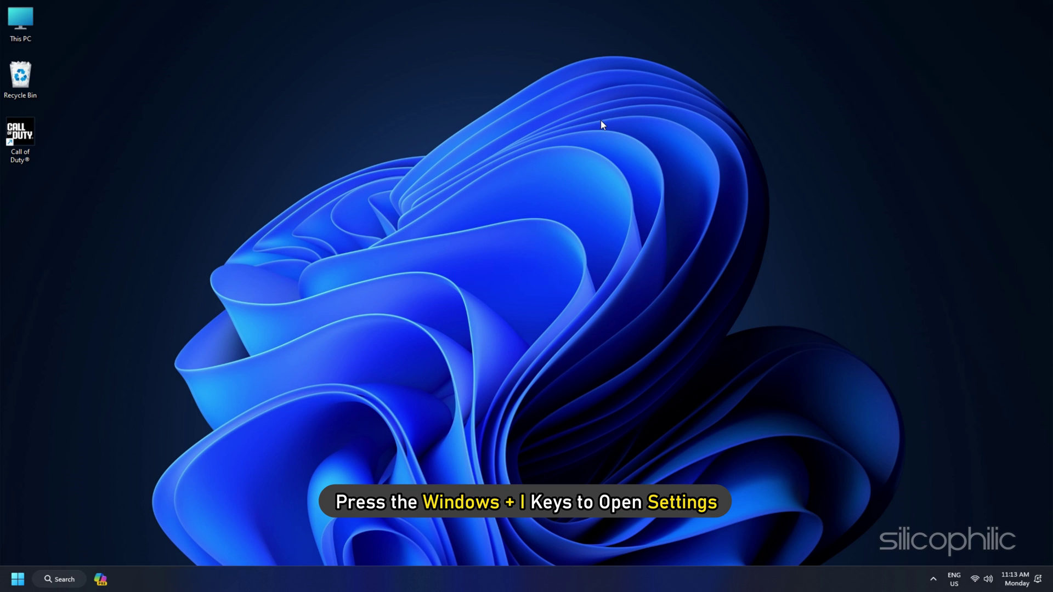
Go to Settings > System > Display > Graphics and browse for an app file to add
{"action": "key", "text": "super+i"}
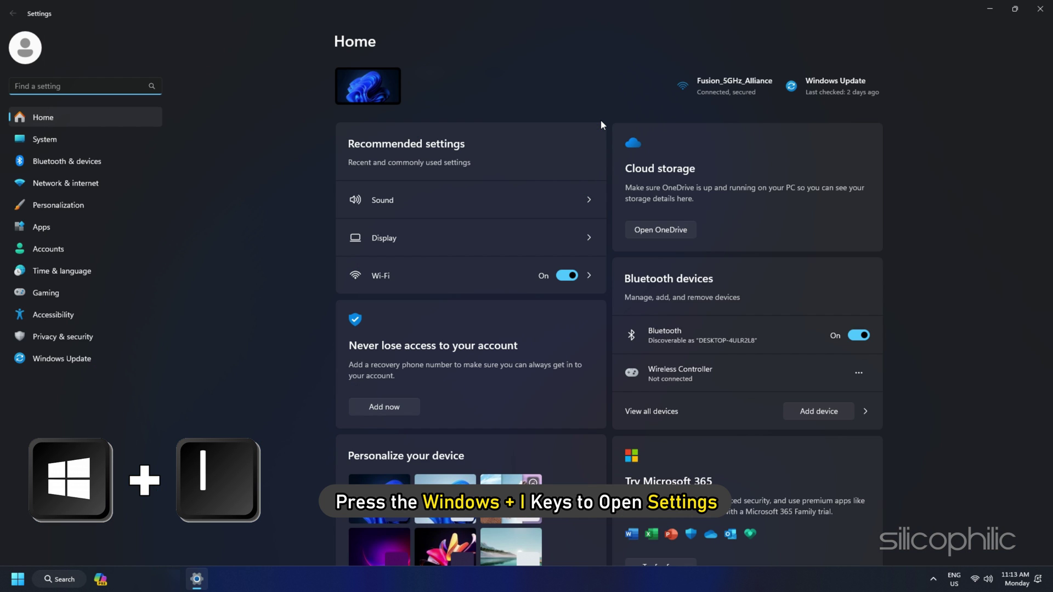
{"action": "left_click", "coordinate": [47, 138]}
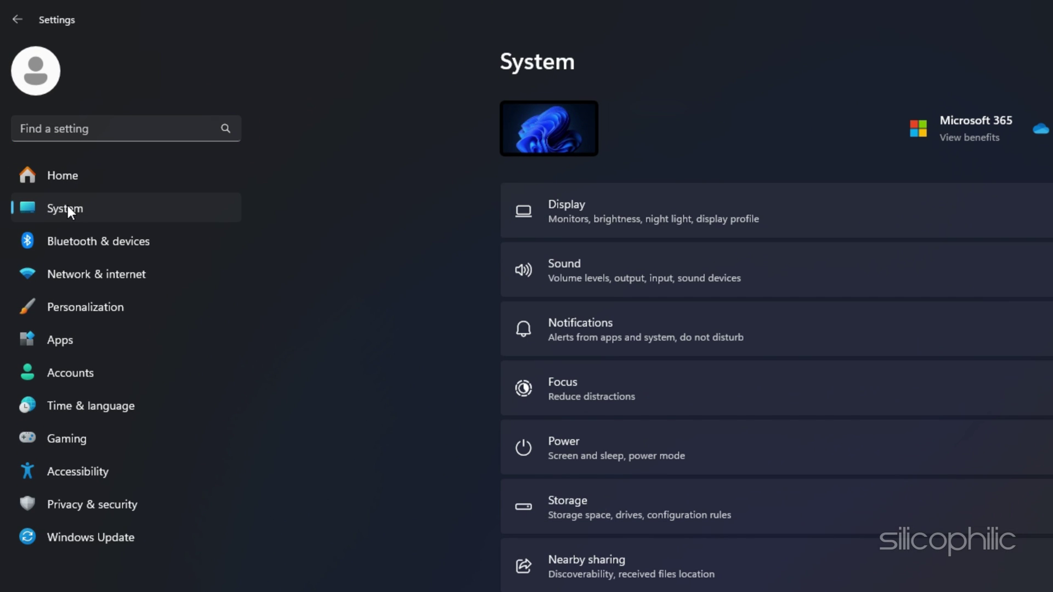
{"action": "left_click", "coordinate": [578, 203]}
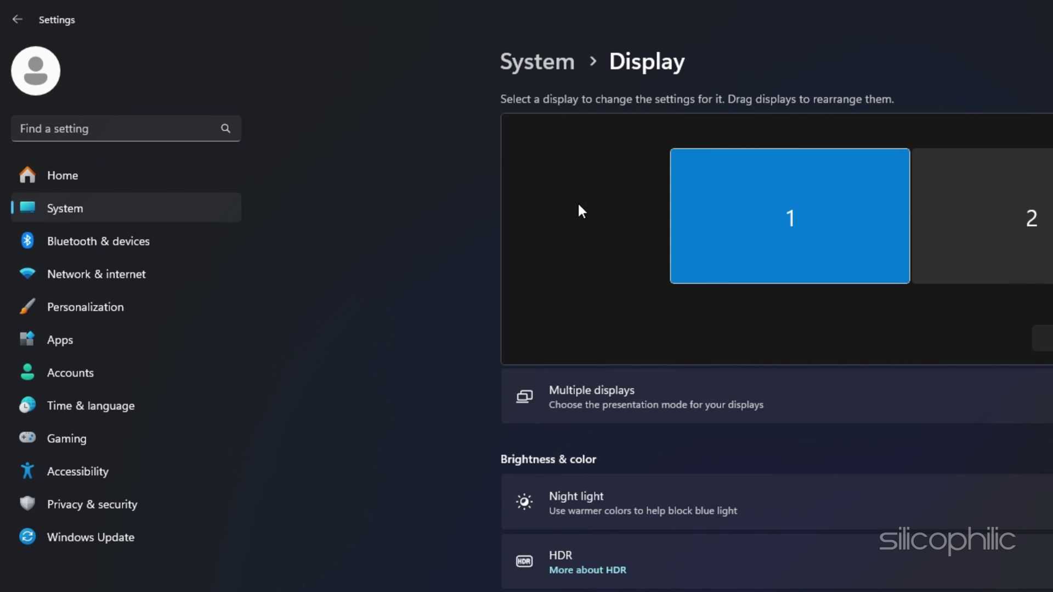
{"action": "scroll", "coordinate": [631, 535], "scroll_direction": "down", "scroll_amount": 5}
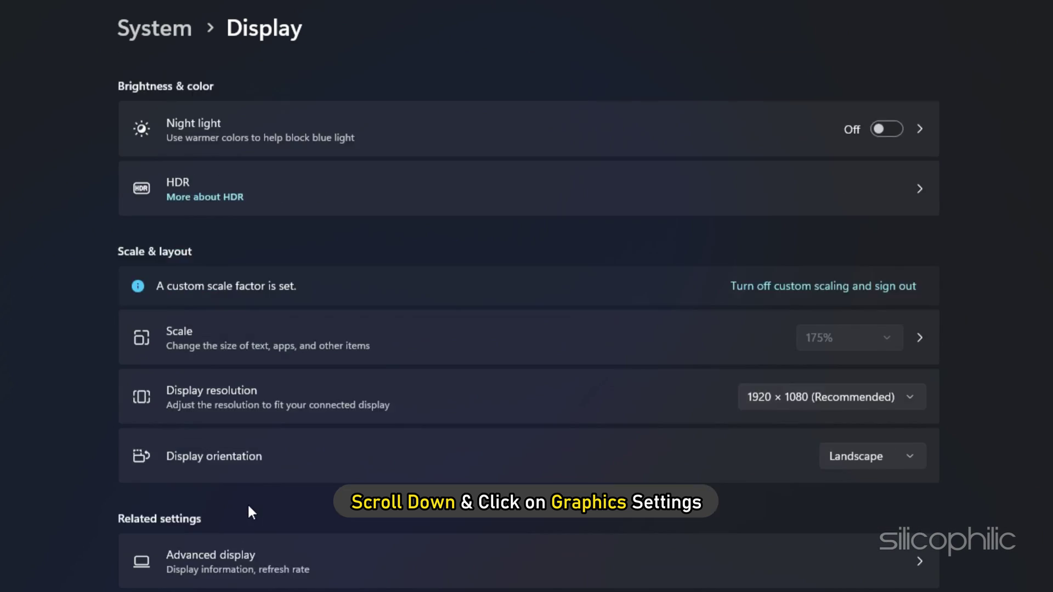
{"action": "scroll", "coordinate": [248, 506], "scroll_direction": "down", "scroll_amount": 3}
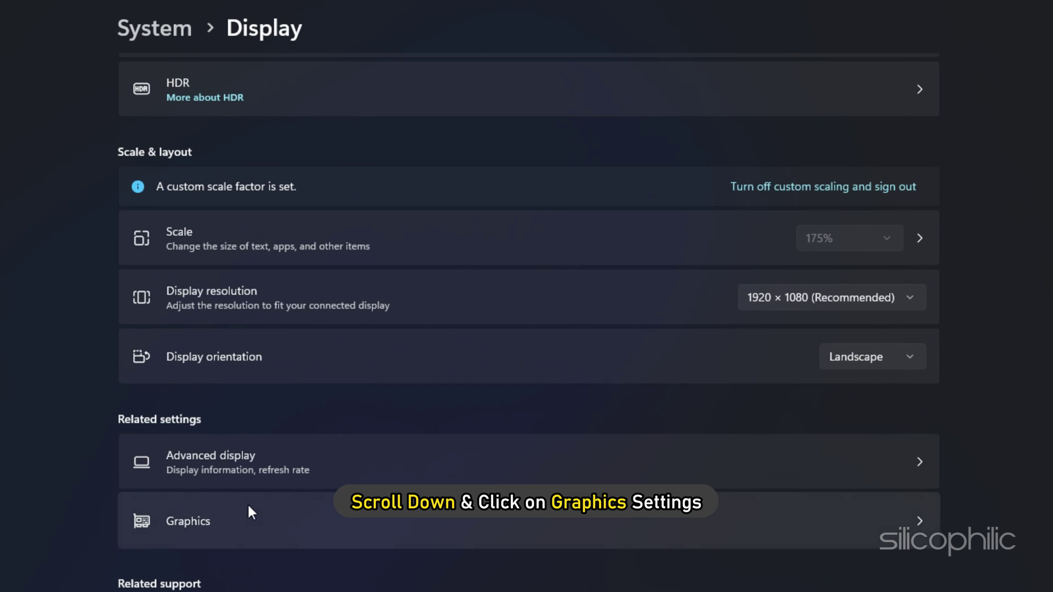
{"action": "left_click", "coordinate": [203, 521]}
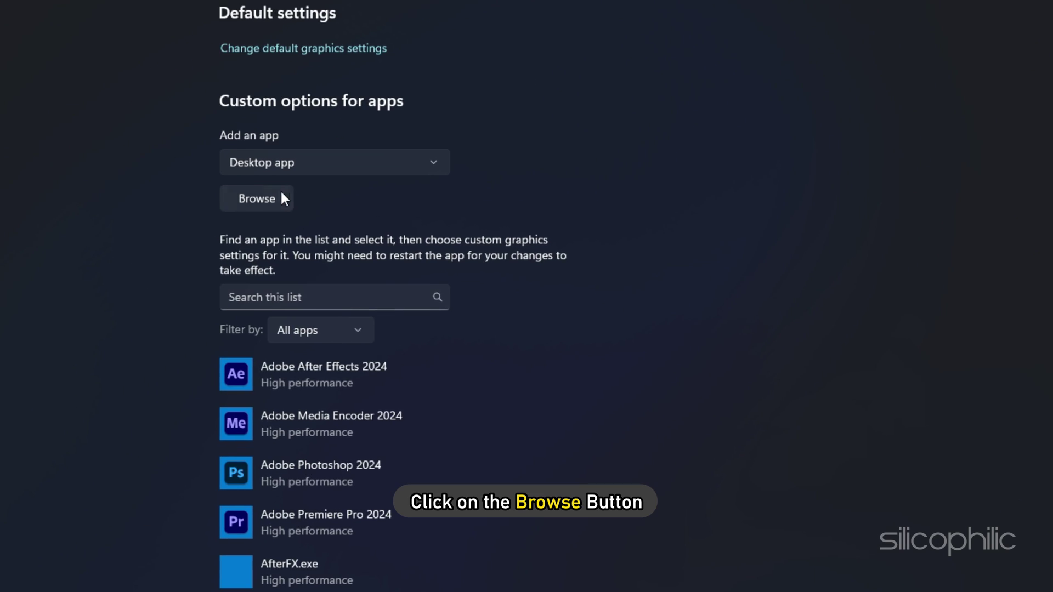
{"action": "left_click", "coordinate": [260, 201]}
Add the cod program from the Call of Duty HQ folder to the graphics app list
{"action": "double_click", "coordinate": [281, 103]}
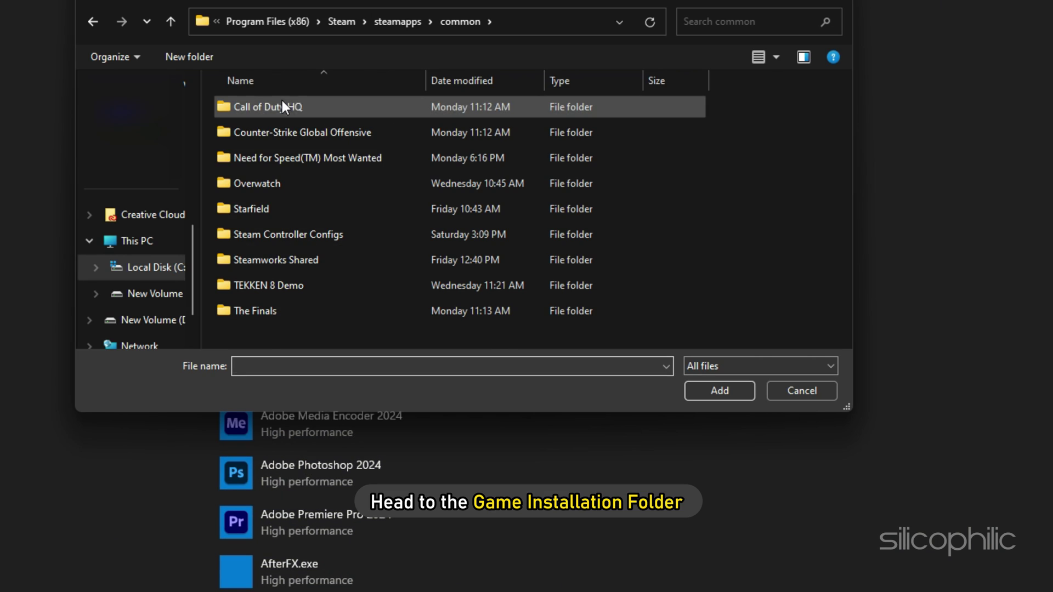
{"action": "scroll", "coordinate": [295, 171], "scroll_direction": "down", "scroll_amount": 2}
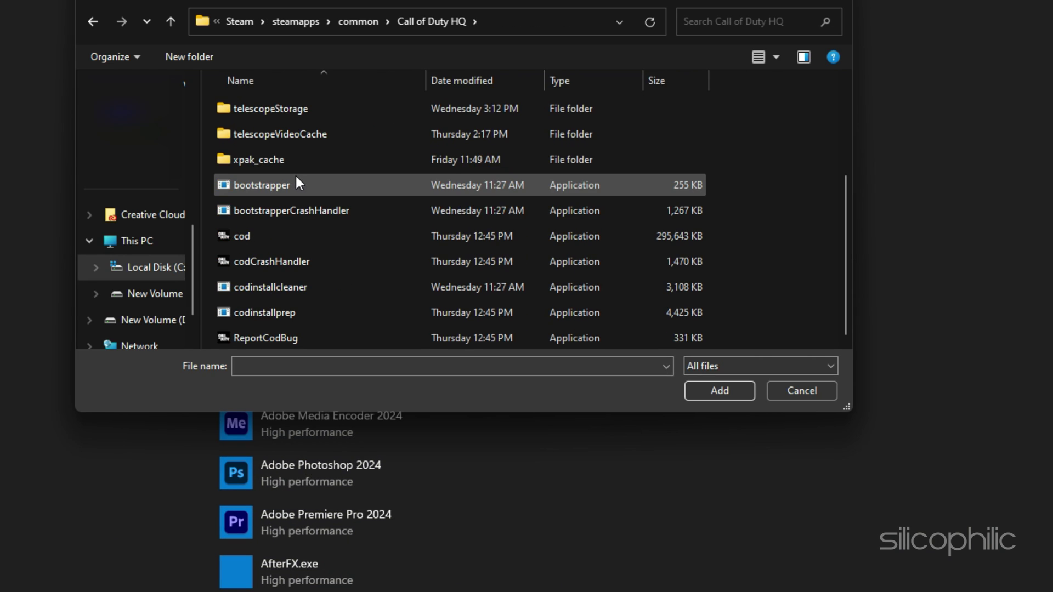
{"action": "left_click", "coordinate": [228, 231]}
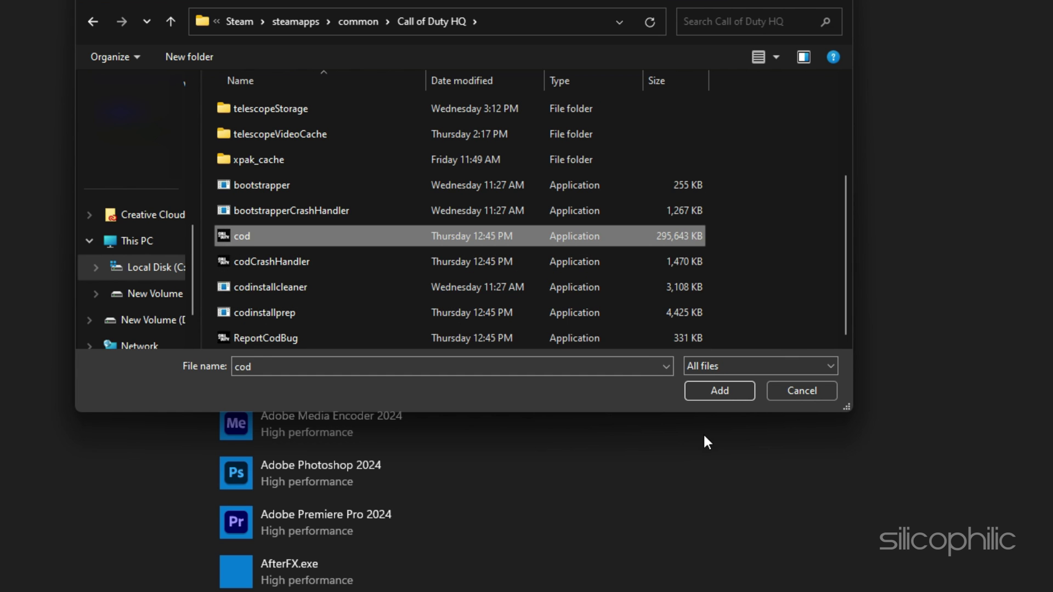
{"action": "left_click", "coordinate": [722, 392]}
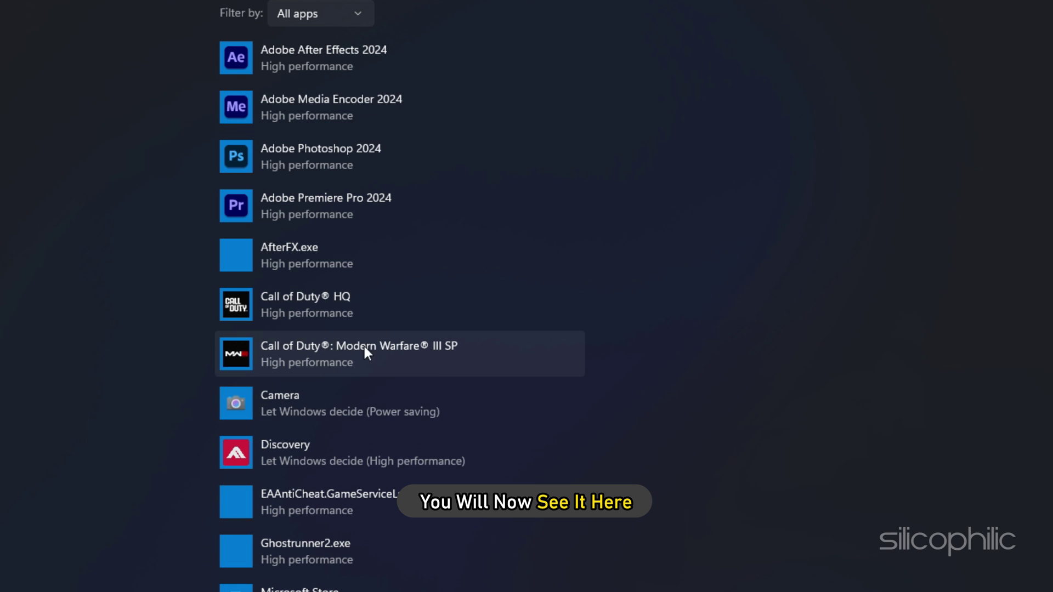
Set Modern Warfare III SP's graphics preference to High performance and save
{"action": "left_click", "coordinate": [370, 354]}
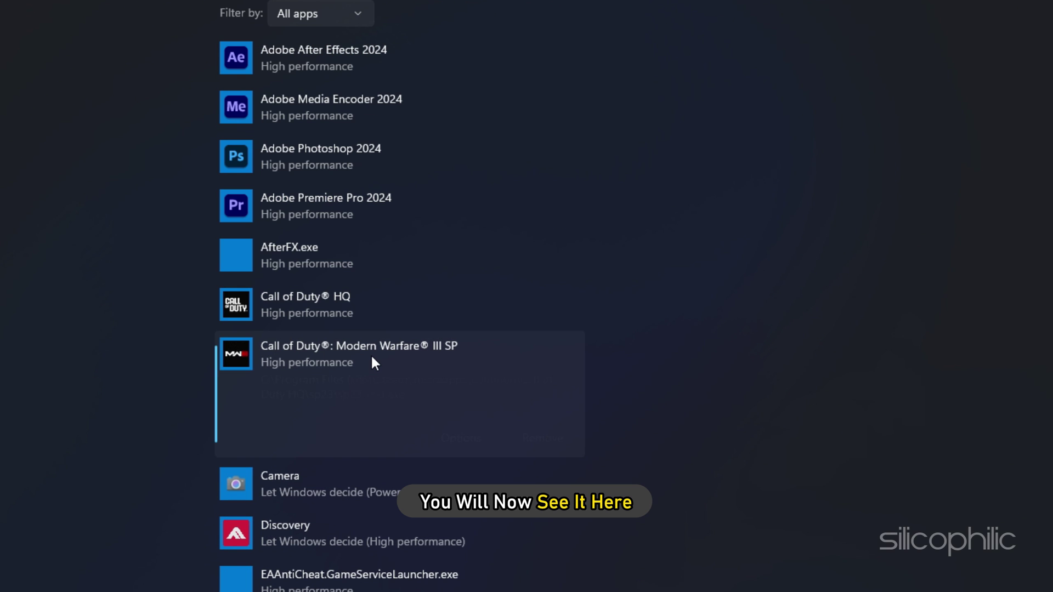
{"action": "left_click", "coordinate": [451, 433]}
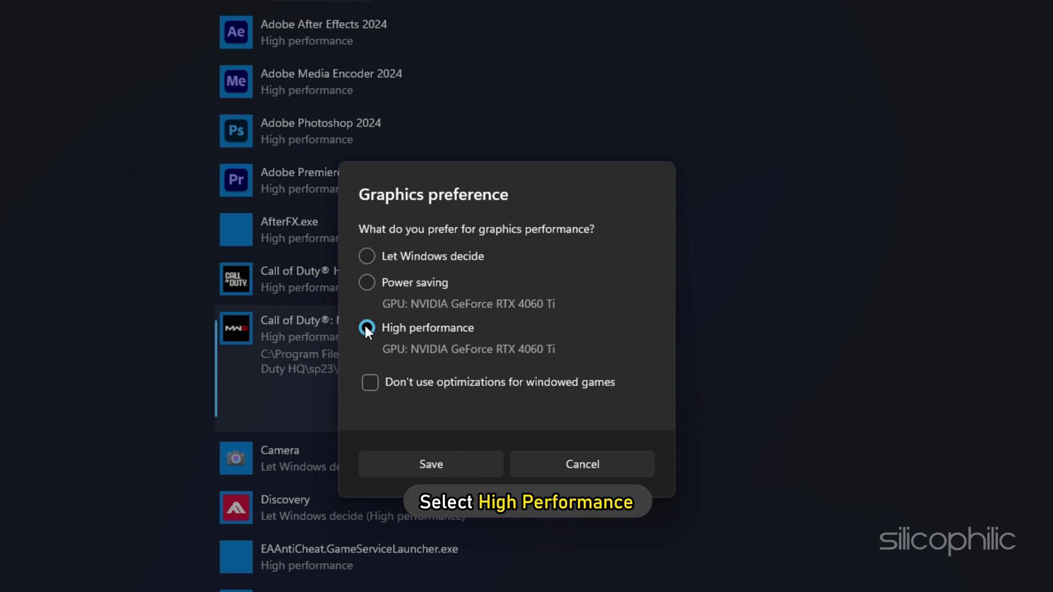
{"action": "left_click", "coordinate": [444, 466]}
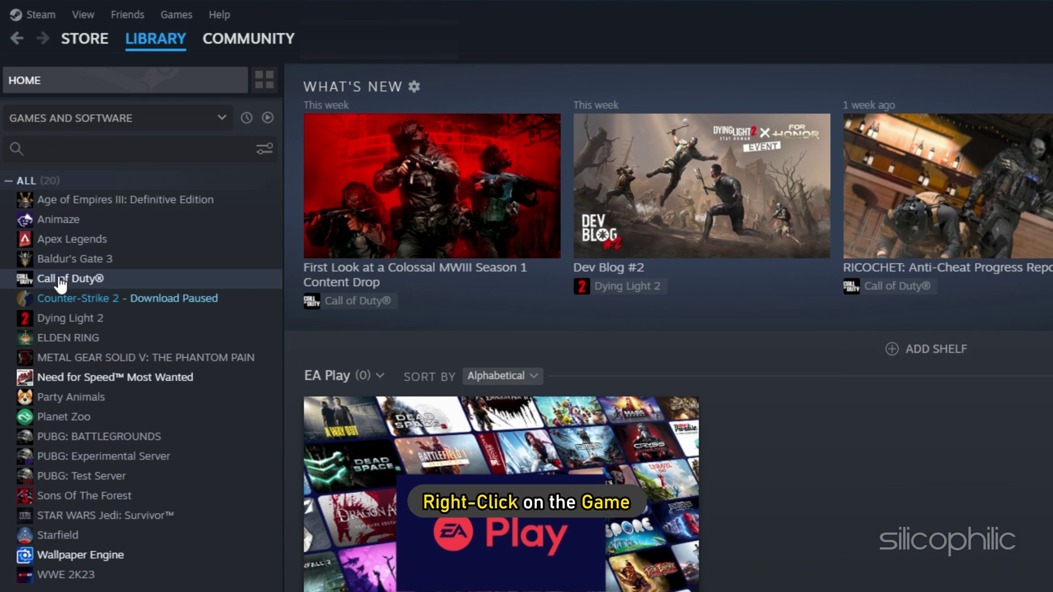
Start verifying the integrity of Call of Duty's installed game files in Steam
{"action": "right_click", "coordinate": [41, 185]}
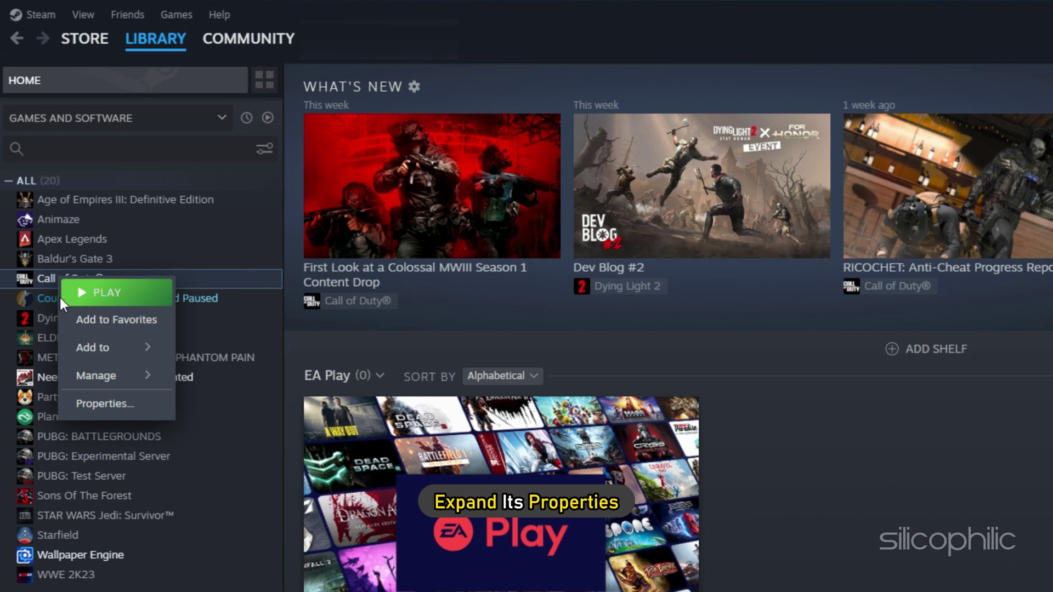
{"action": "left_click", "coordinate": [96, 404]}
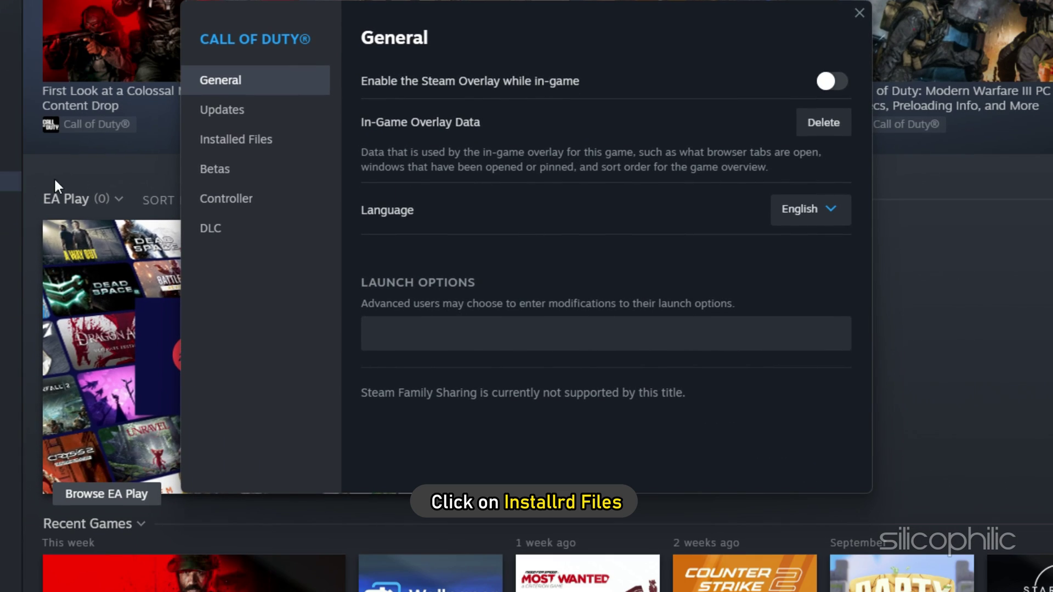
{"action": "left_click", "coordinate": [534, 321]}
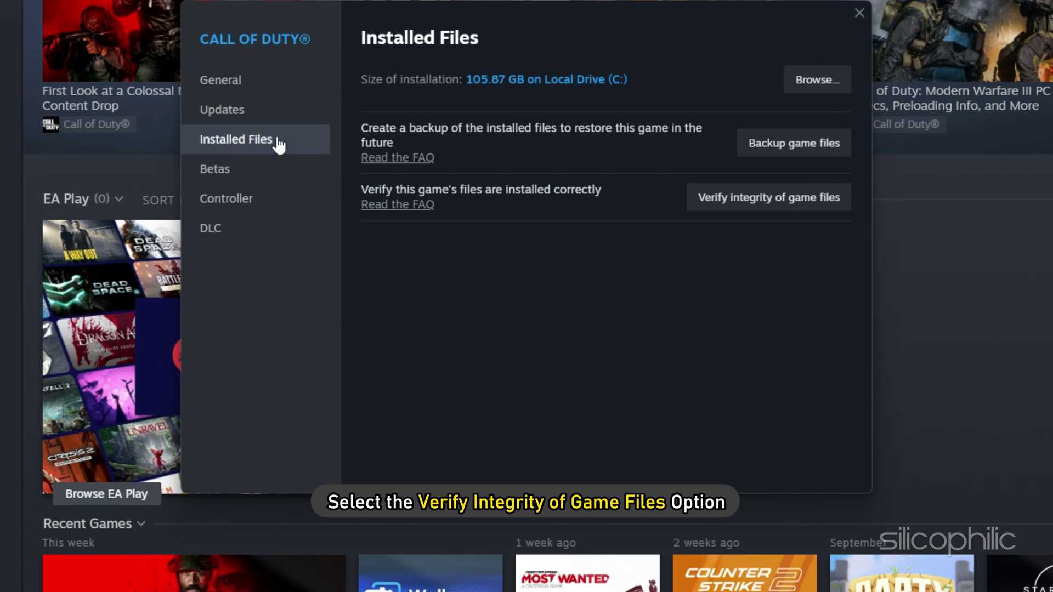
{"action": "left_click", "coordinate": [770, 197]}
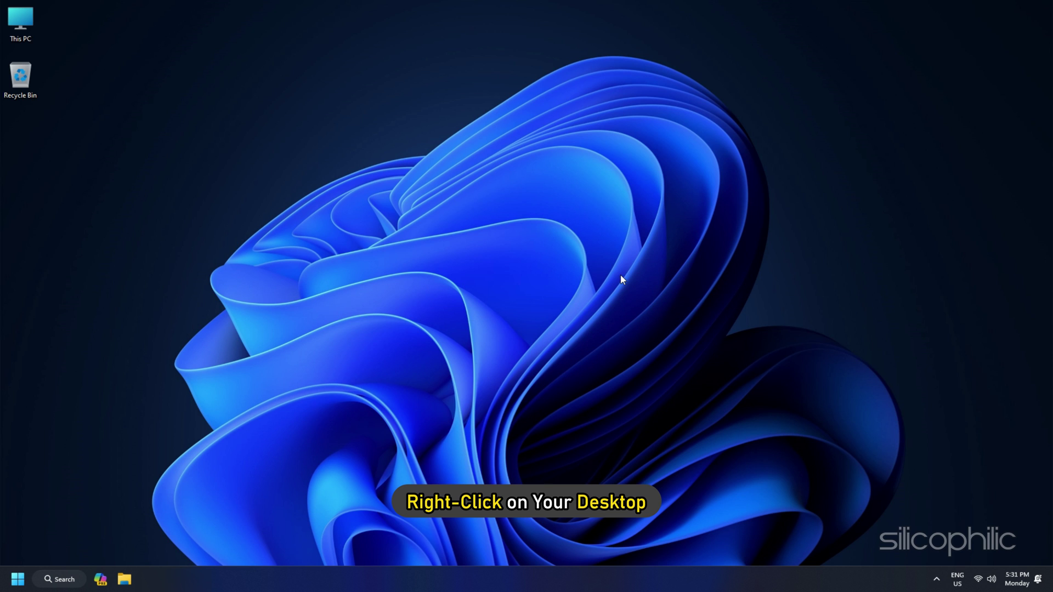
Launch the NVIDIA Control Panel from the desktop's context menu
{"action": "right_click", "coordinate": [529, 187]}
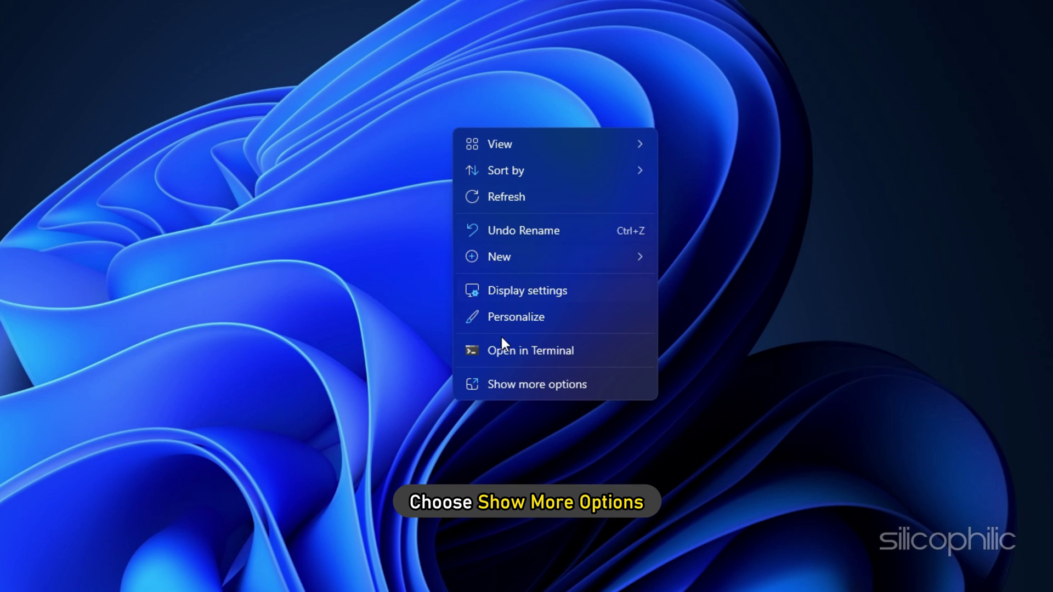
{"action": "left_click", "coordinate": [512, 383]}
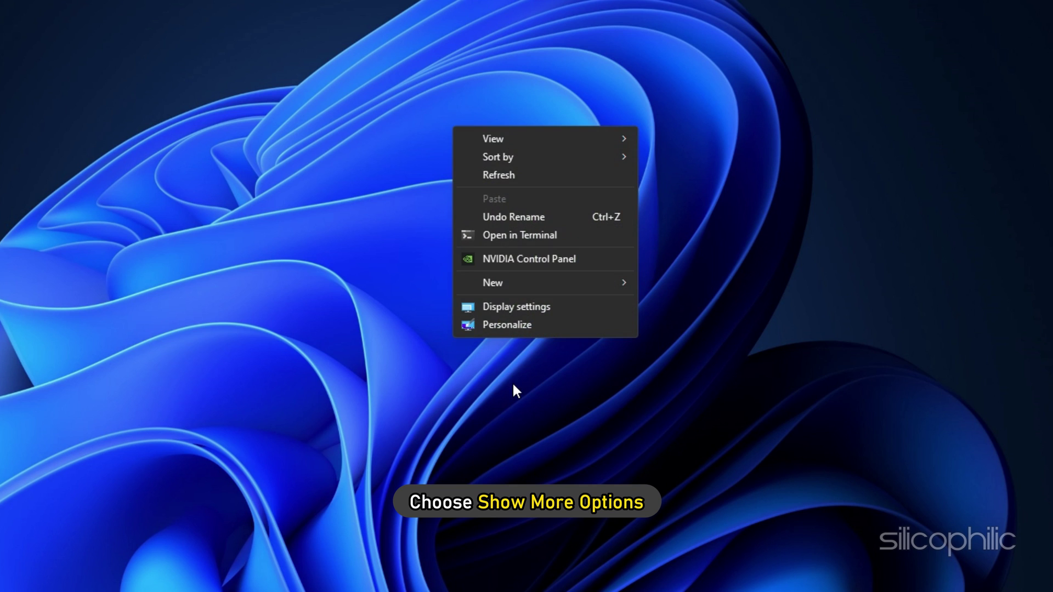
{"action": "left_click", "coordinate": [519, 260]}
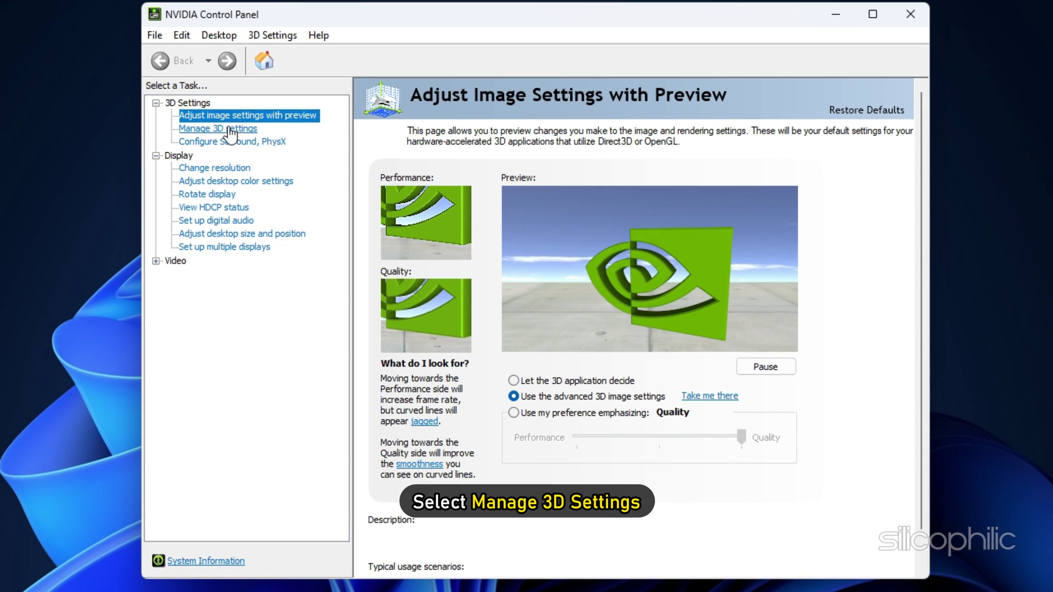
Set the global Shader Cache Size to Unlimited, then switch to the Program Settings tab
{"action": "left_click", "coordinate": [225, 131]}
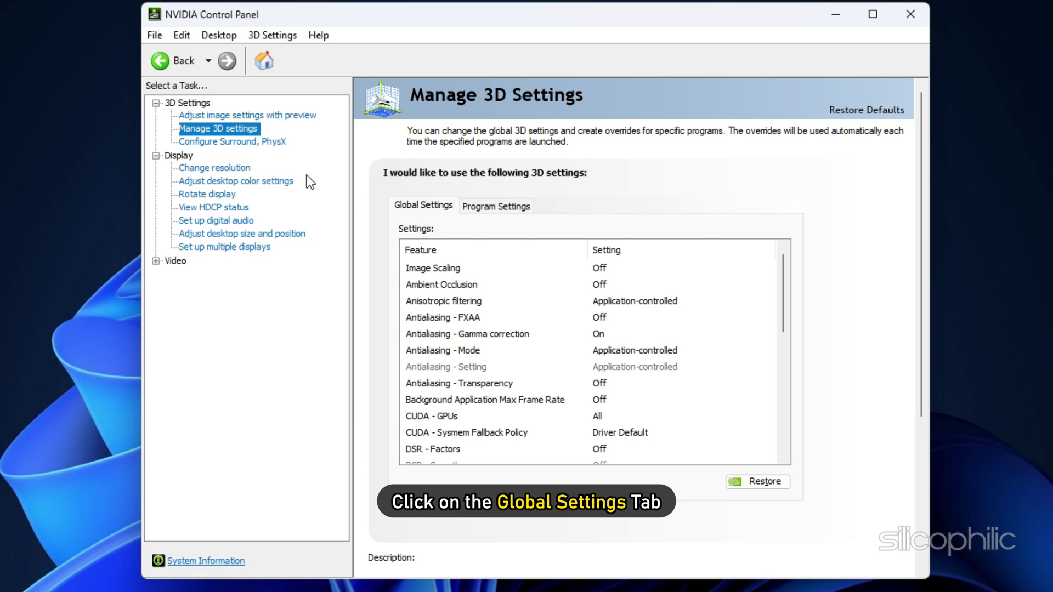
{"action": "scroll", "coordinate": [454, 371], "scroll_direction": "down", "scroll_amount": 4}
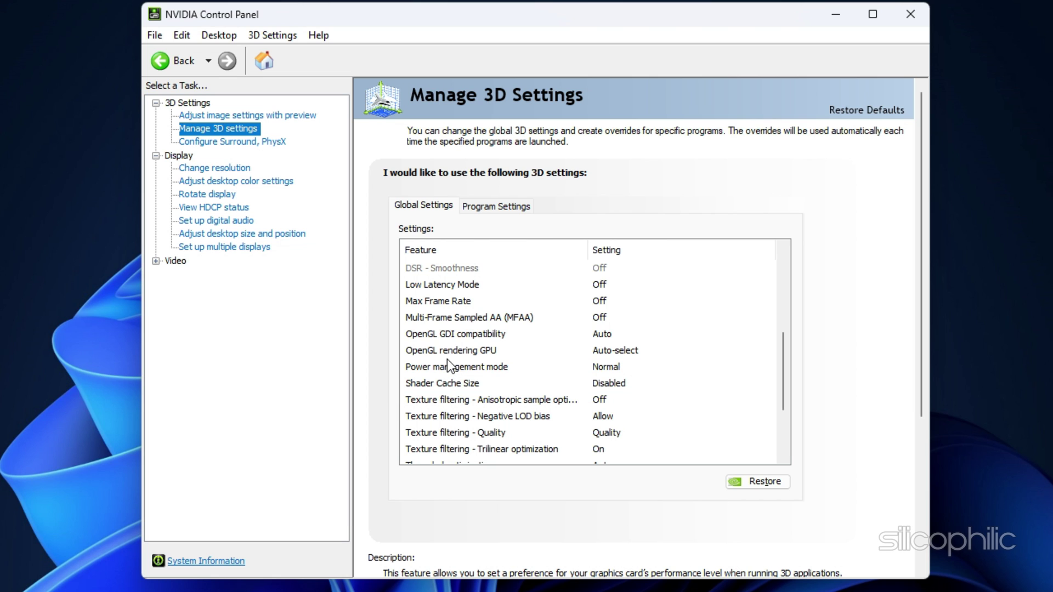
{"action": "left_click", "coordinate": [434, 384]}
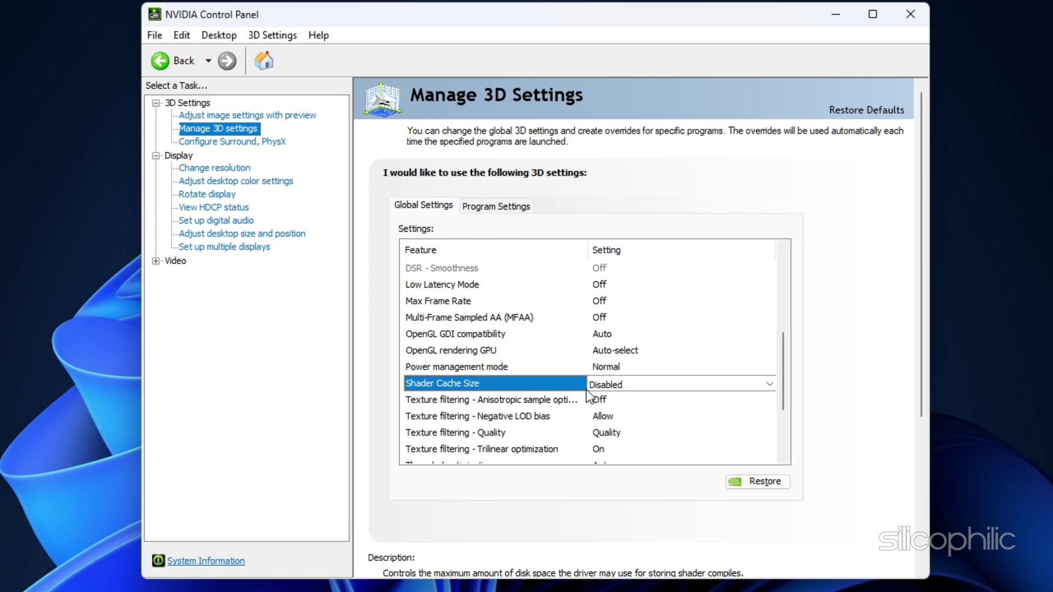
{"action": "left_click", "coordinate": [769, 384]}
{"action": "left_click", "coordinate": [647, 514]}
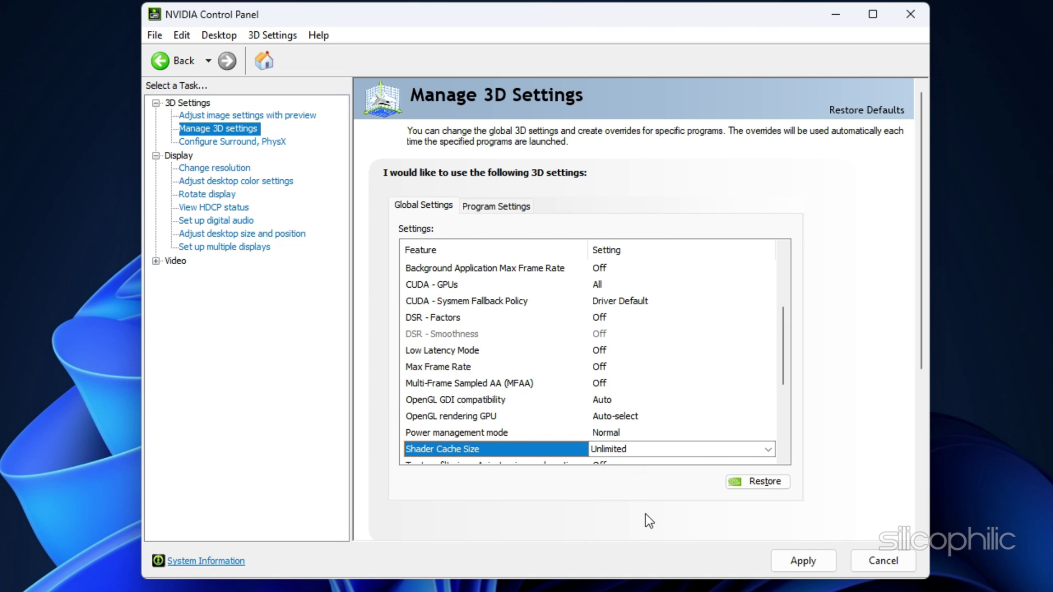
{"action": "left_click", "coordinate": [205, 130]}
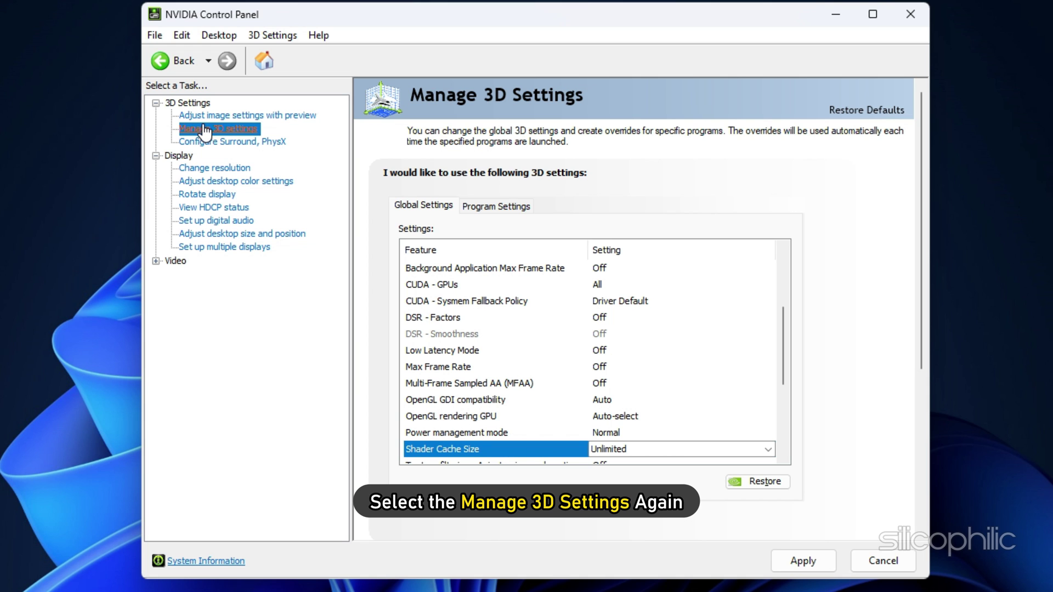
{"action": "left_click", "coordinate": [486, 205]}
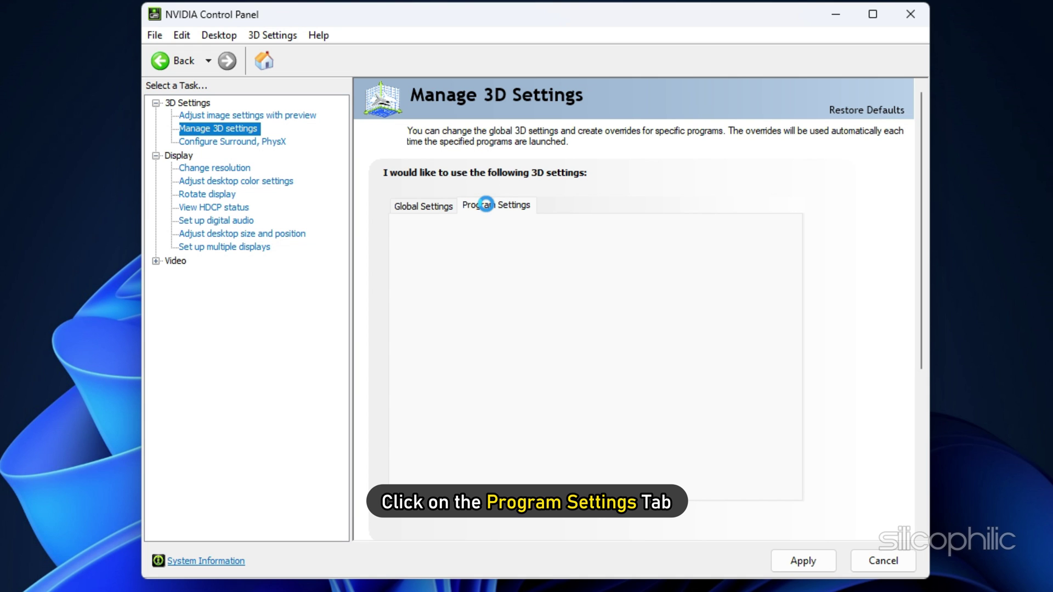
Add the cod executable from Steam\steamapps\common\Call of Duty HQ as a customized program
{"action": "left_click", "coordinate": [610, 246]}
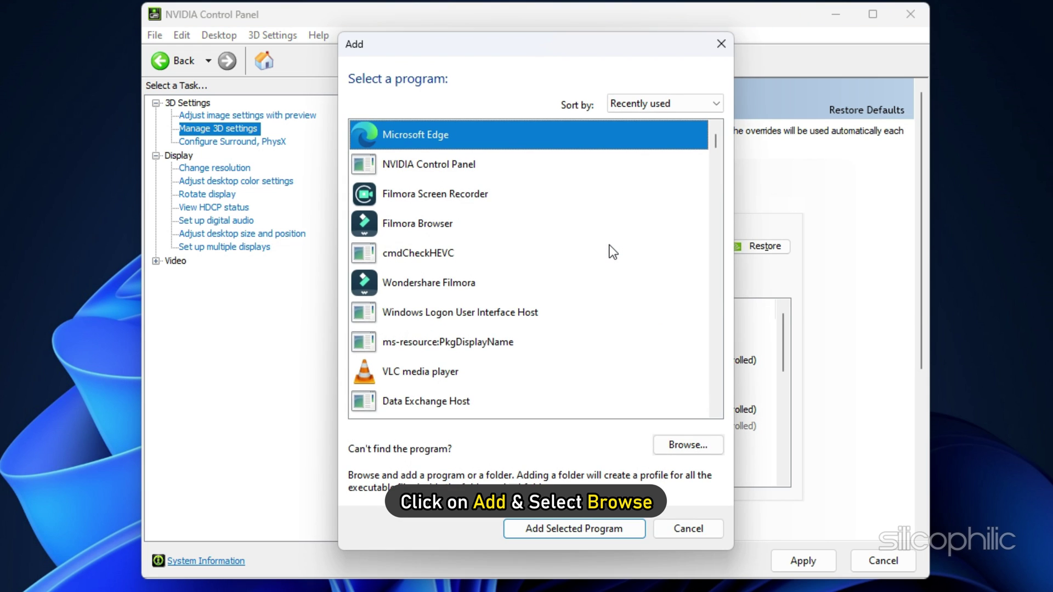
{"action": "left_click", "coordinate": [688, 444]}
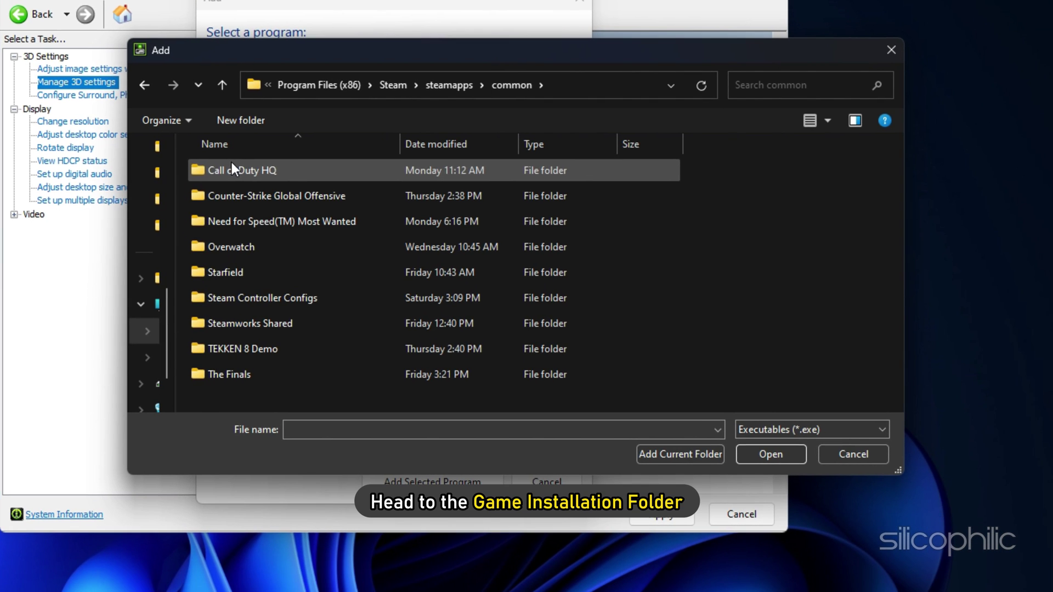
{"action": "double_click", "coordinate": [229, 172]}
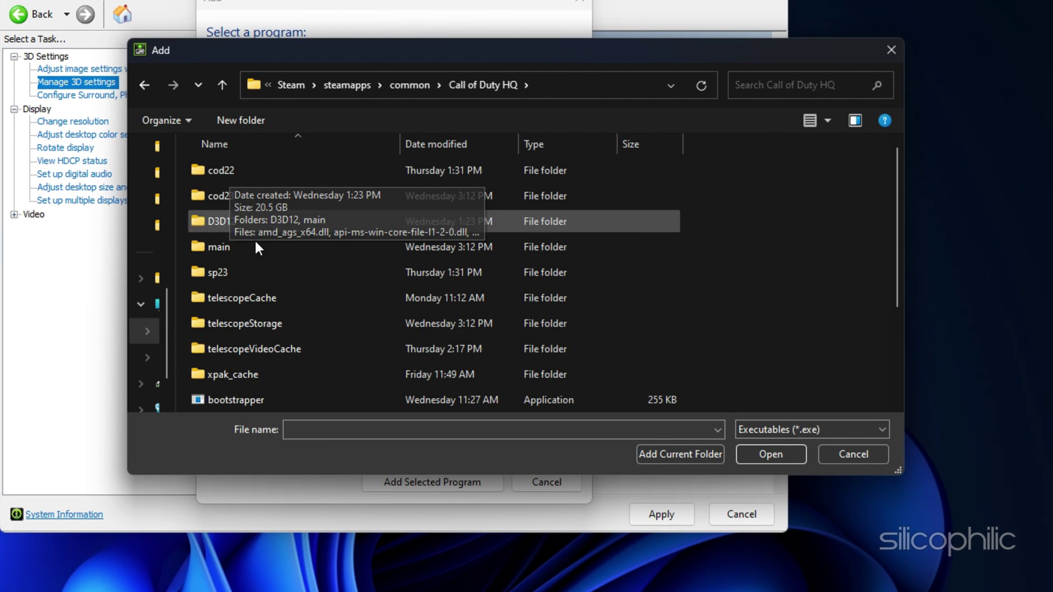
{"action": "scroll", "coordinate": [271, 330], "scroll_direction": "down", "scroll_amount": 2}
{"action": "left_click", "coordinate": [212, 302]}
{"action": "left_click", "coordinate": [779, 458]}
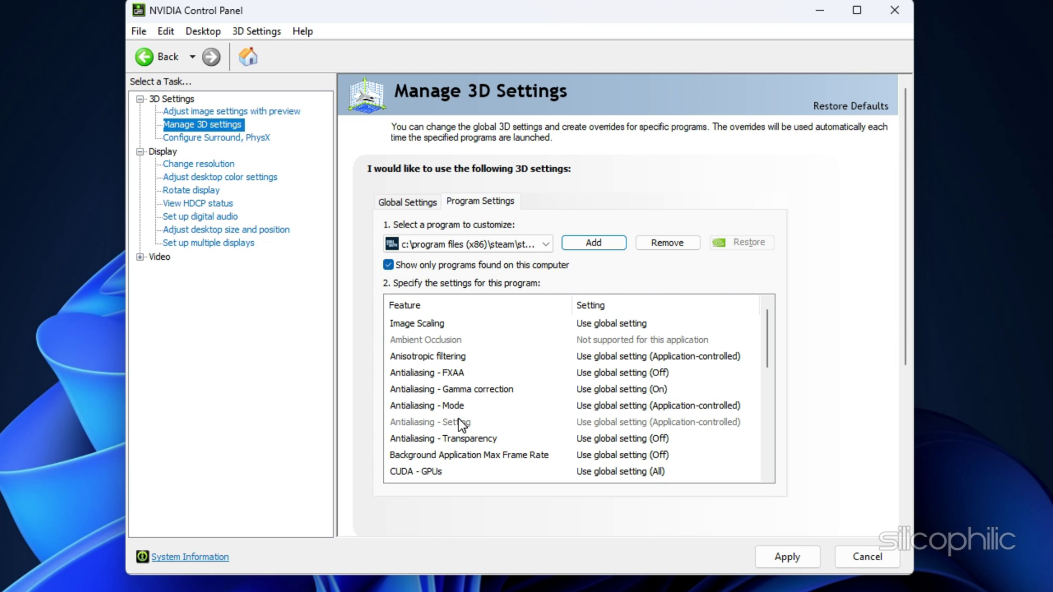
Set OpenGL rendering GPU to RTX 4060 Ti and Power management to Prefer maximum performance
{"action": "scroll", "coordinate": [458, 419], "scroll_direction": "down", "scroll_amount": 3}
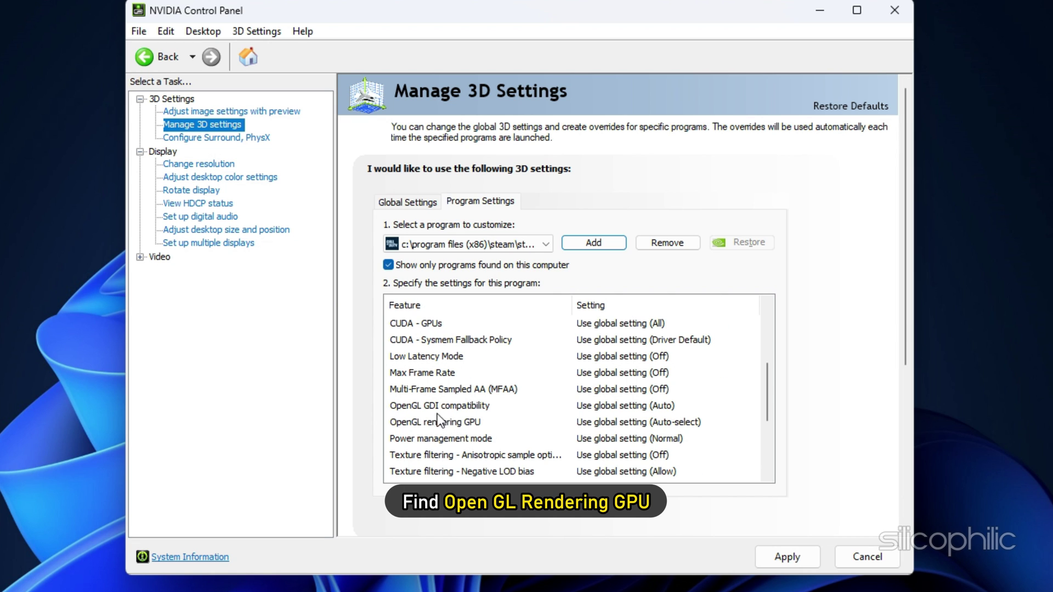
{"action": "left_click", "coordinate": [412, 425]}
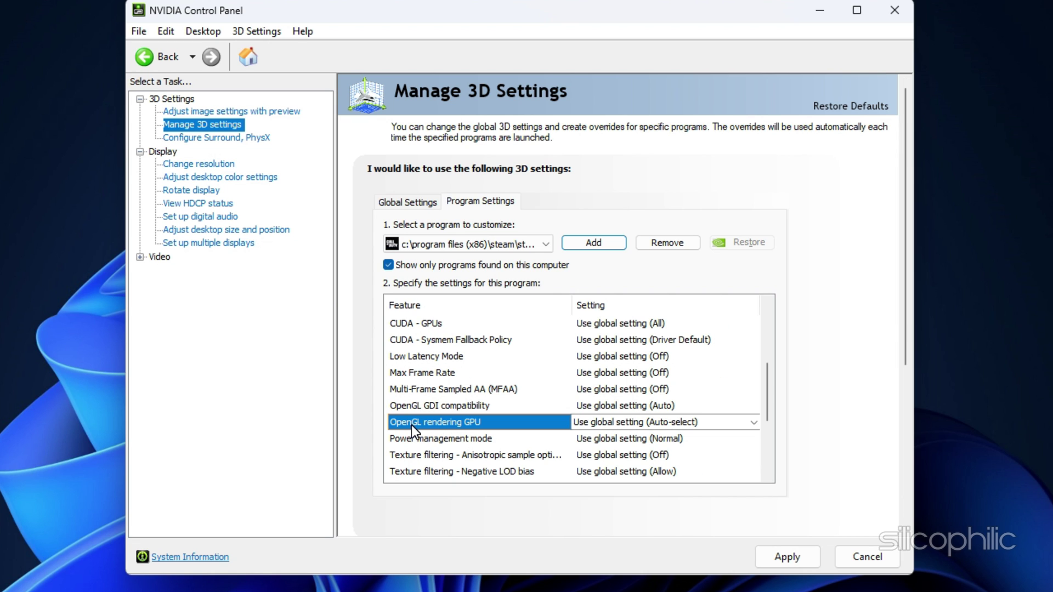
{"action": "left_click", "coordinate": [753, 422]}
{"action": "left_click", "coordinate": [637, 463]}
{"action": "scroll", "coordinate": [477, 446], "scroll_direction": "down", "scroll_amount": 1}
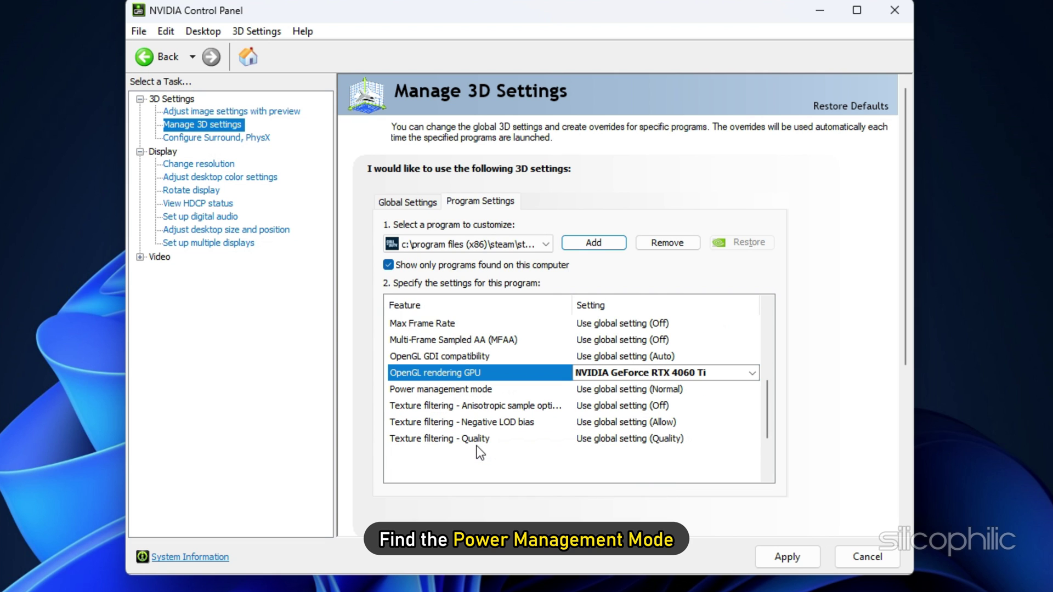
{"action": "left_click", "coordinate": [444, 390]}
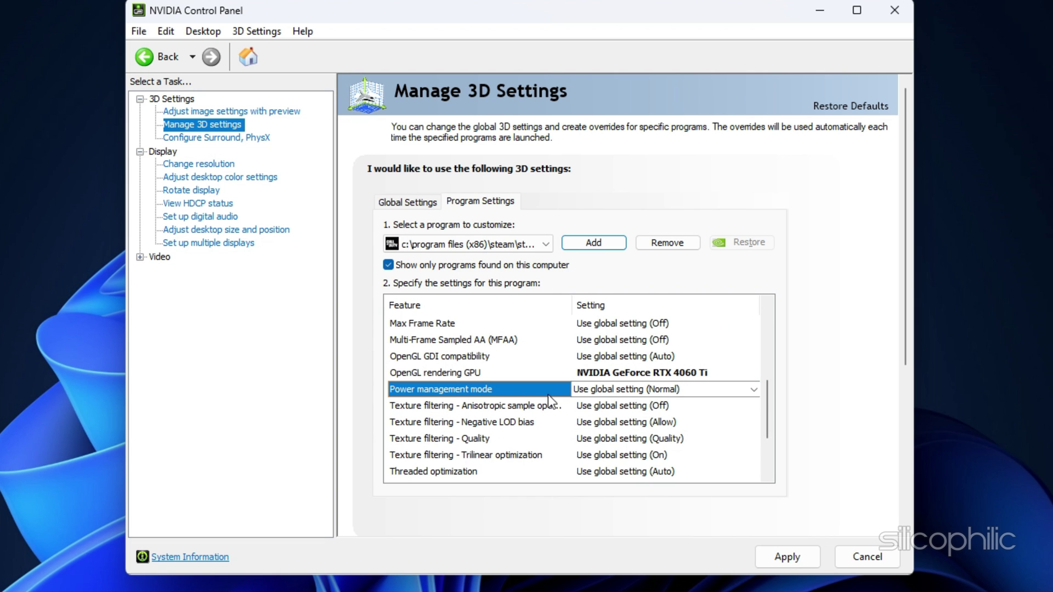
{"action": "left_click", "coordinate": [754, 390]}
{"action": "left_click", "coordinate": [636, 432]}
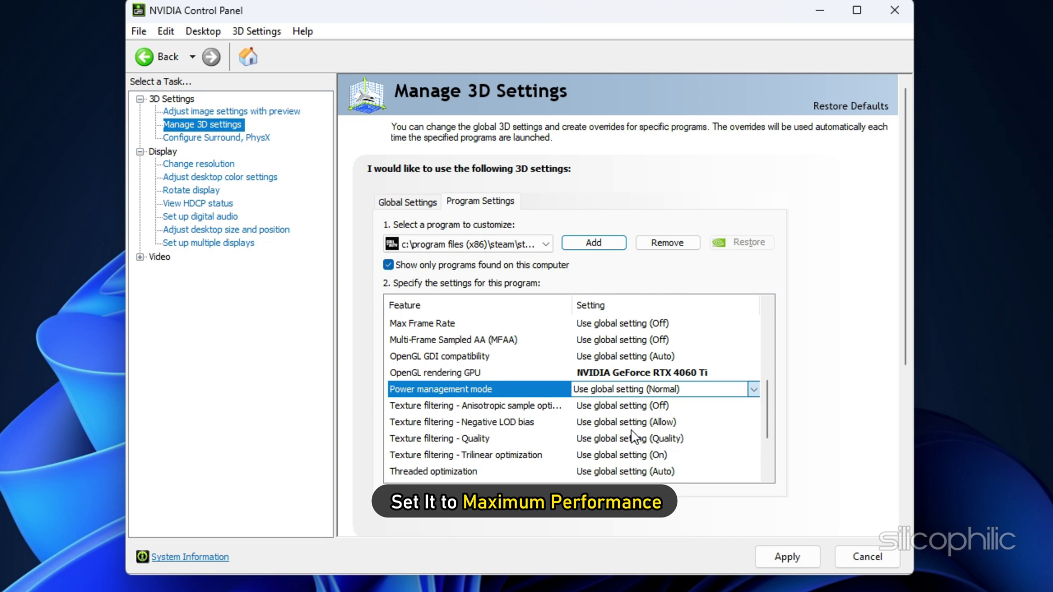
Set Vertical sync to Adaptive and apply the game's 3D settings
{"action": "scroll", "coordinate": [496, 441], "scroll_direction": "down", "scroll_amount": 3}
{"action": "left_click", "coordinate": [412, 439]}
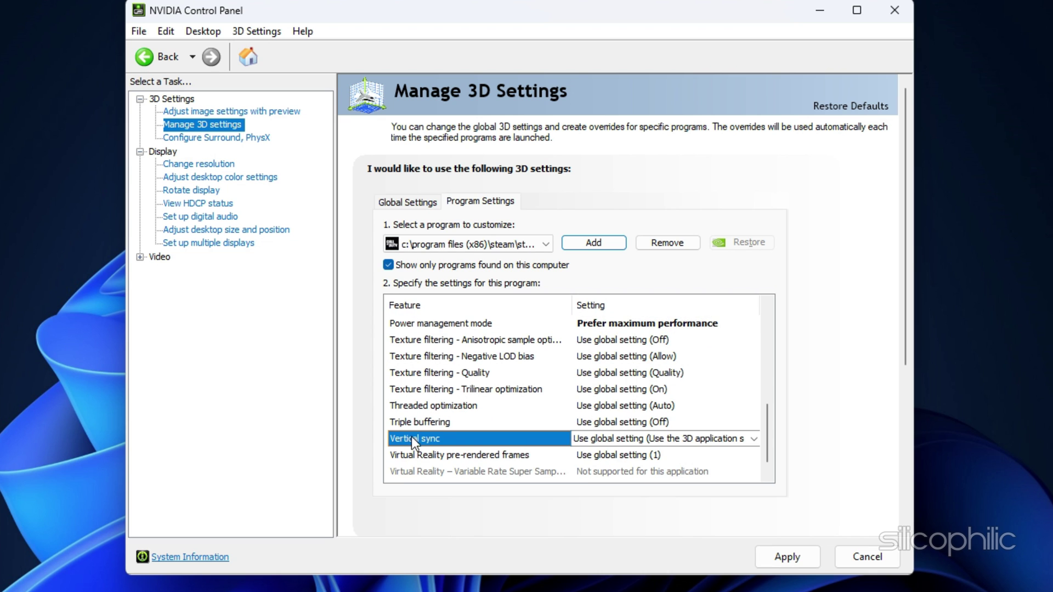
{"action": "left_click", "coordinate": [753, 439]}
{"action": "left_click", "coordinate": [622, 508]}
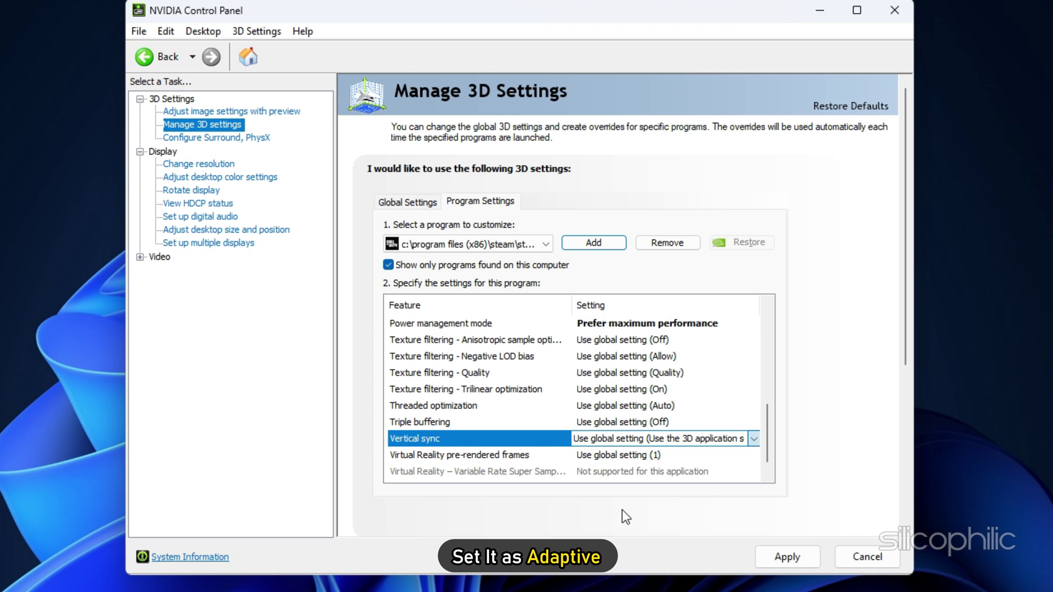
{"action": "left_click", "coordinate": [786, 557]}
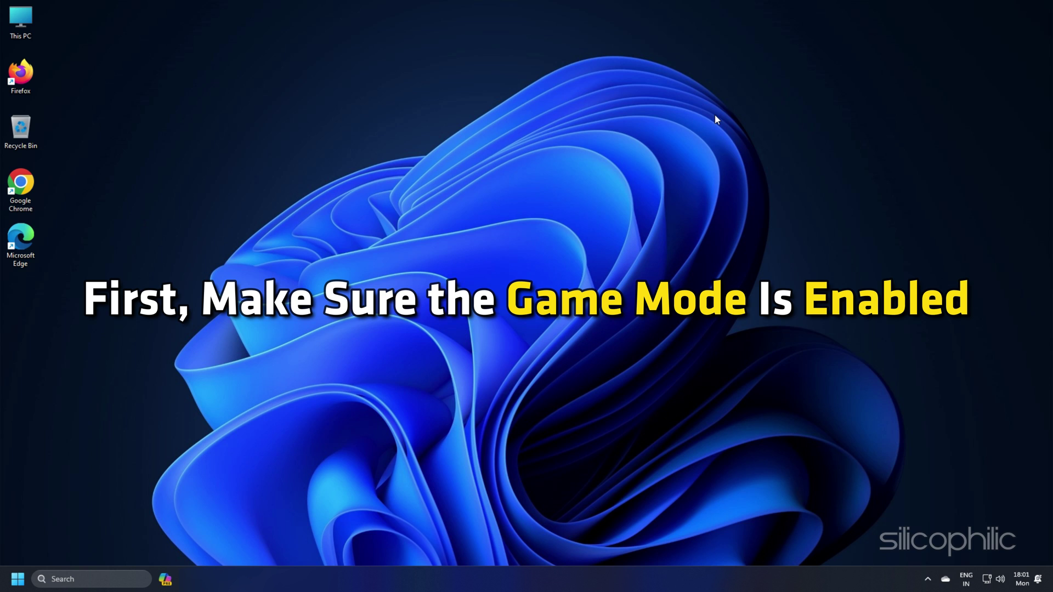
Find 'game mode' via search, confirm Game Mode is On, and return to Gaming
{"action": "left_click", "coordinate": [109, 579]}
{"action": "type", "text": "game m"}
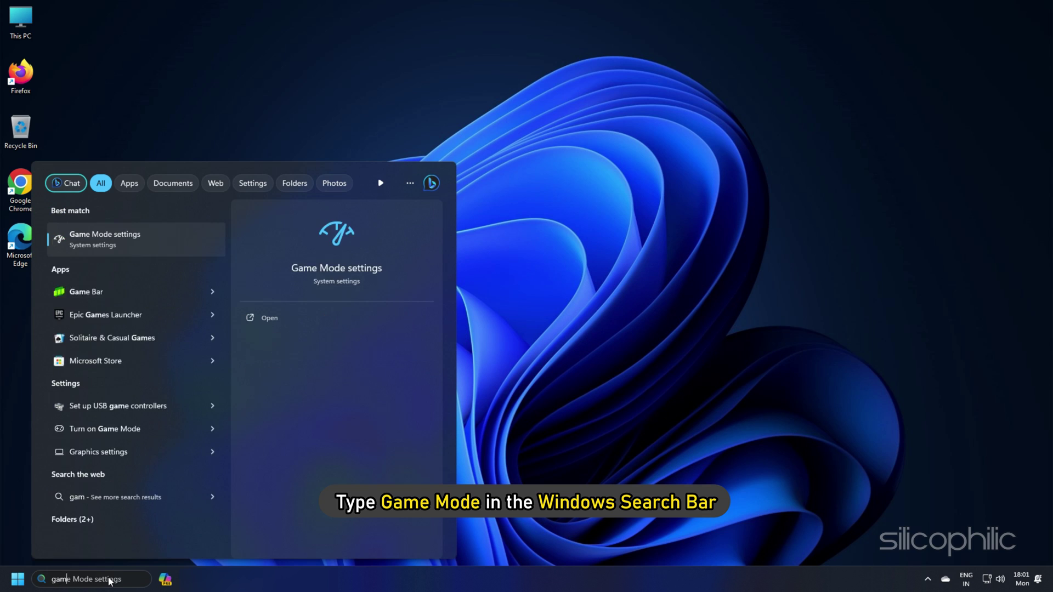
{"action": "type", "text": "ode"}
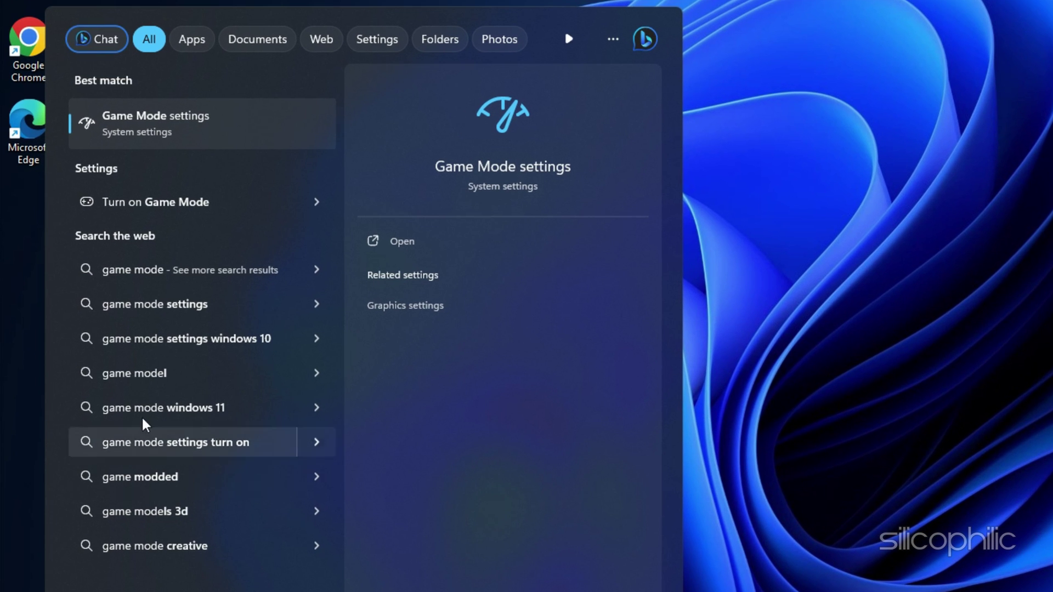
{"action": "left_click", "coordinate": [153, 129]}
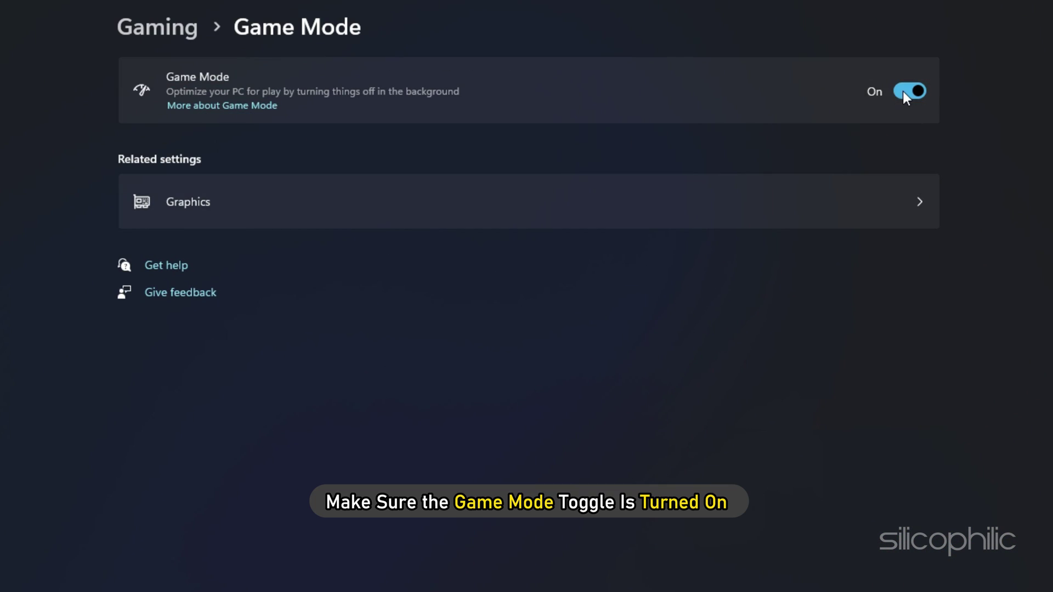
{"action": "left_click", "coordinate": [163, 28]}
Turn off 'Allow your controller to open Game Bar', then go to Captures
{"action": "left_click", "coordinate": [235, 96]}
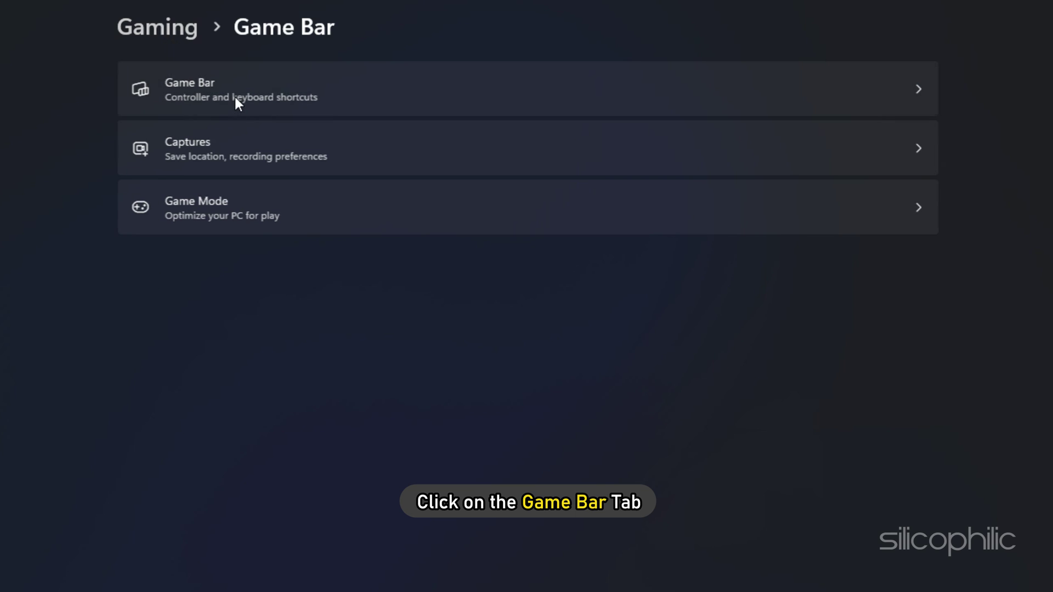
{"action": "left_click", "coordinate": [920, 85]}
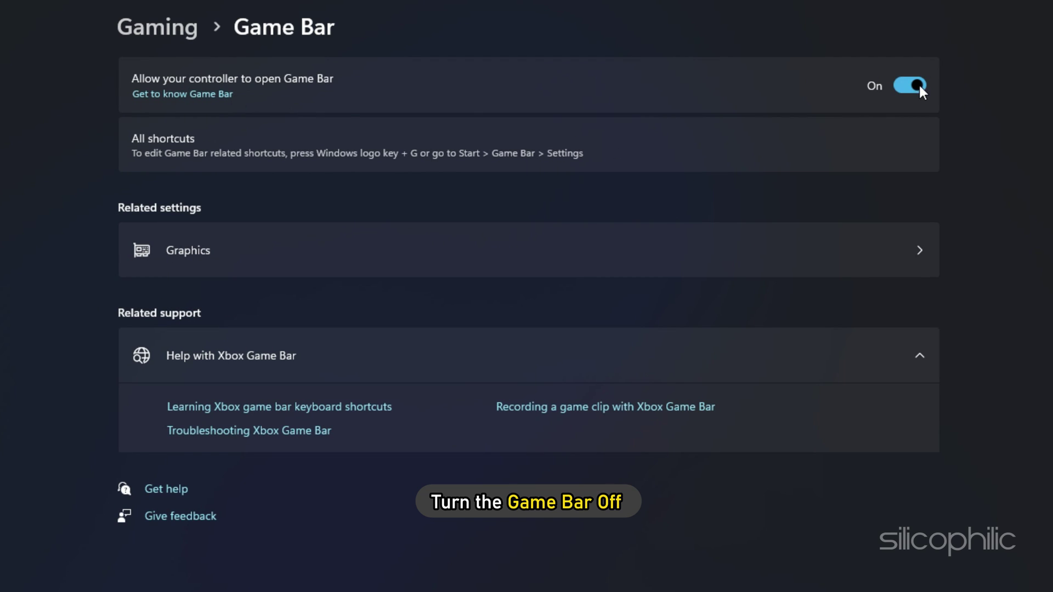
{"action": "left_click", "coordinate": [159, 24]}
{"action": "left_click", "coordinate": [214, 155]}
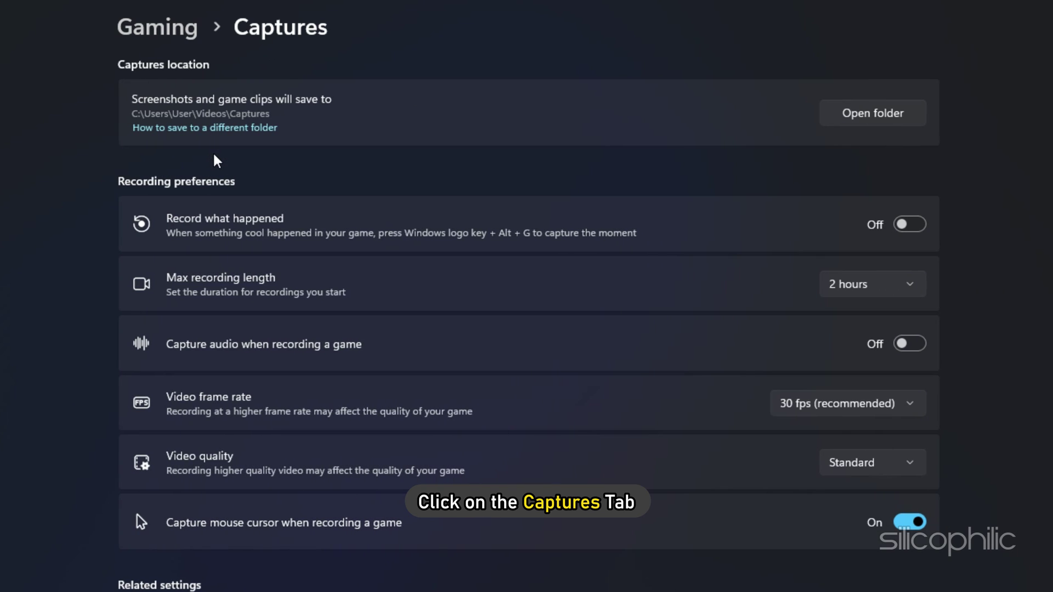
Switch 'Record what happened' and 'Capture audio when recording a game' to Off
{"action": "left_click", "coordinate": [910, 224]}
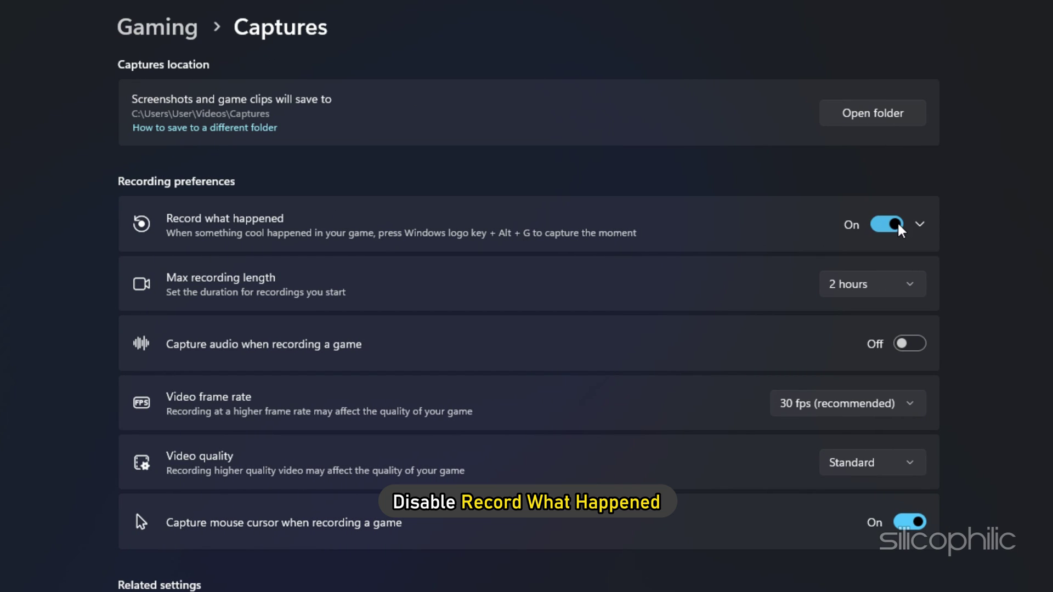
{"action": "left_click", "coordinate": [880, 226]}
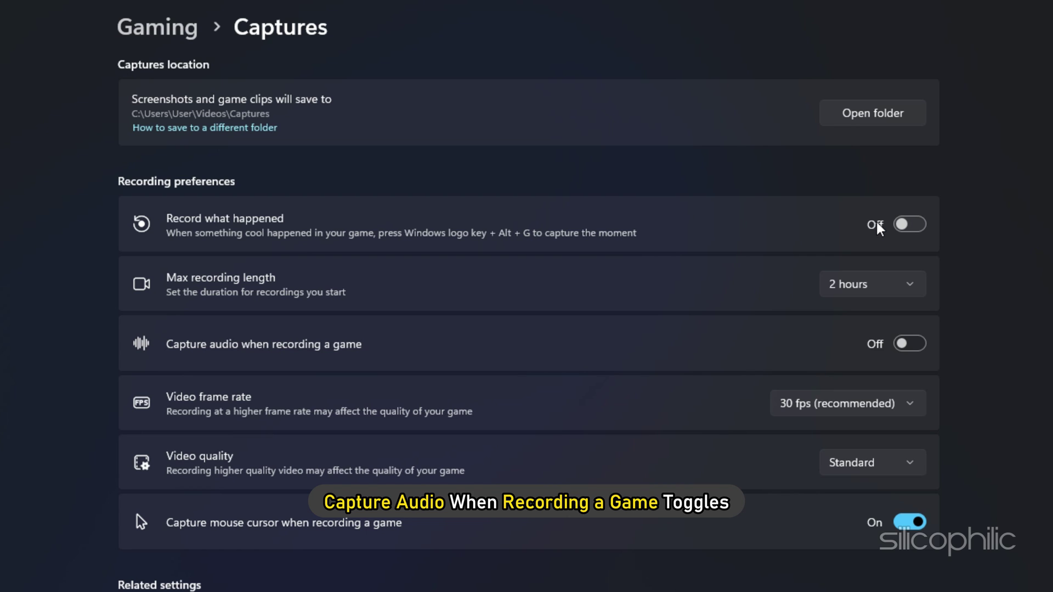
{"action": "left_click", "coordinate": [908, 344]}
{"action": "left_click", "coordinate": [880, 347]}
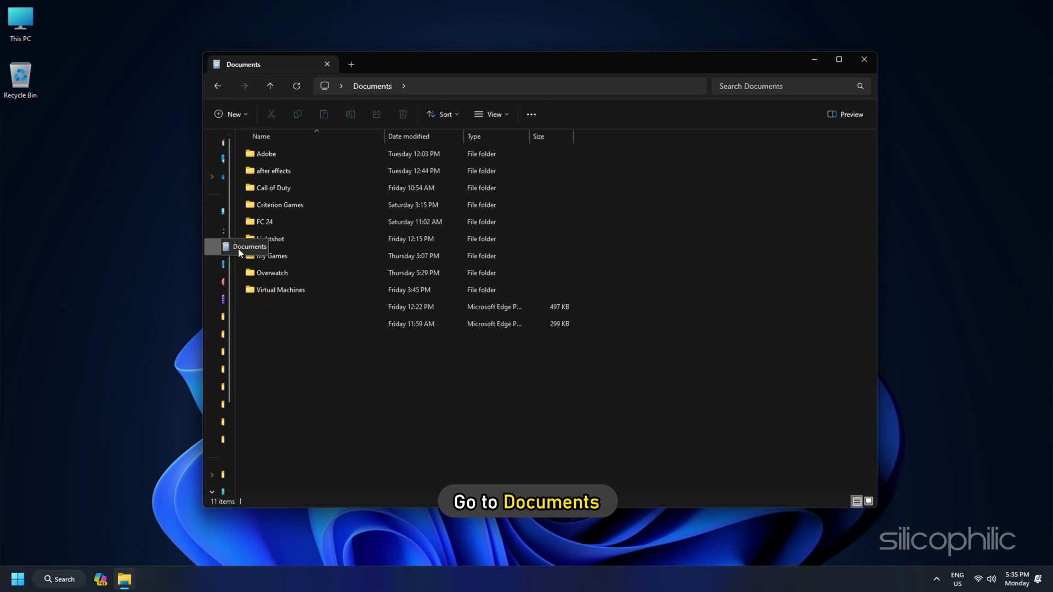
Open Call of Duty\players\options.4.cod23.cst with Notepad
{"action": "double_click", "coordinate": [267, 189]}
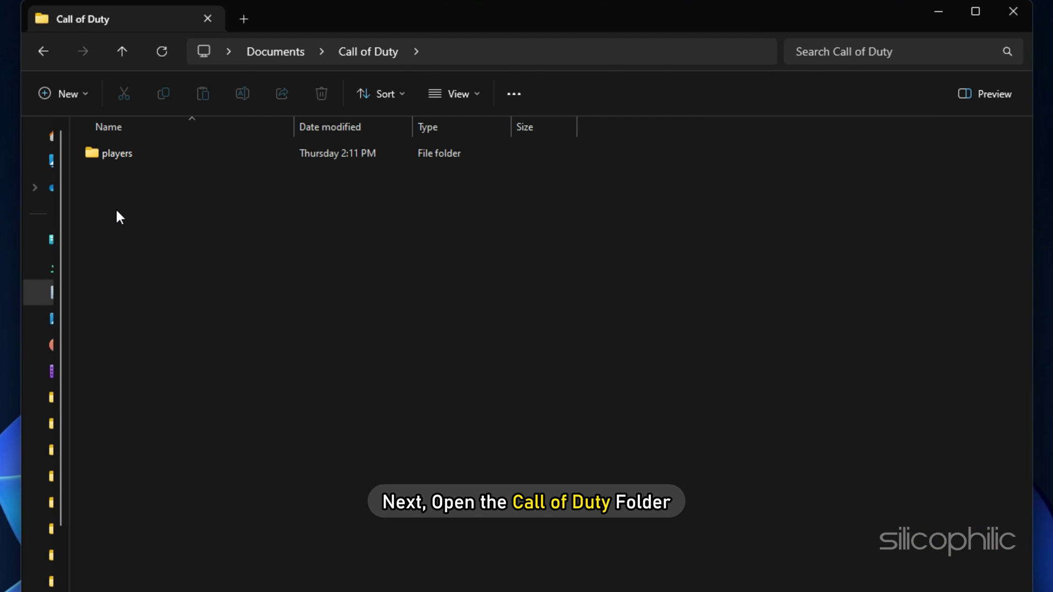
{"action": "double_click", "coordinate": [104, 156]}
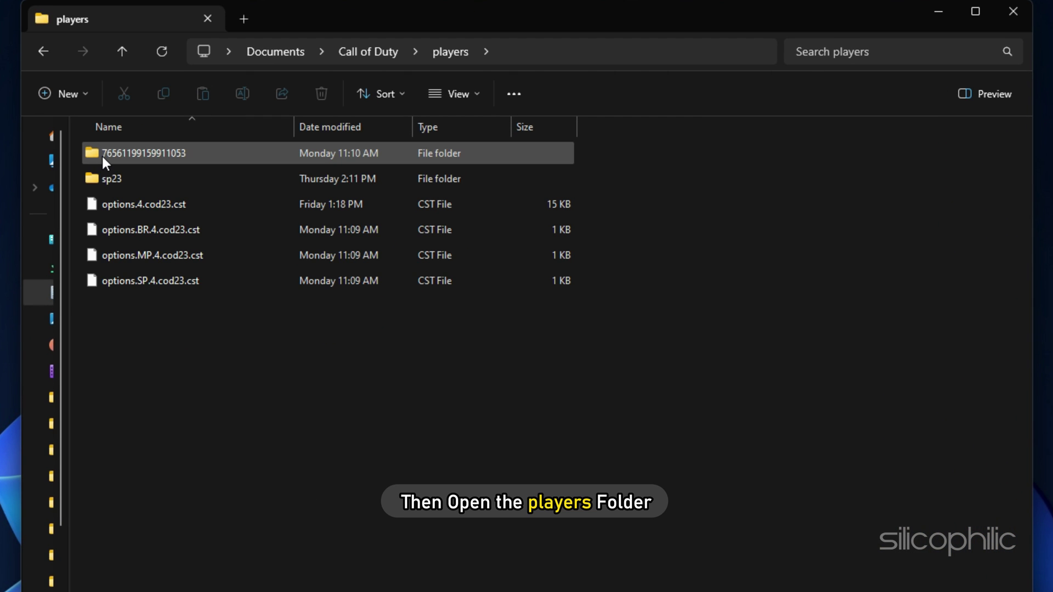
{"action": "left_click", "coordinate": [136, 208]}
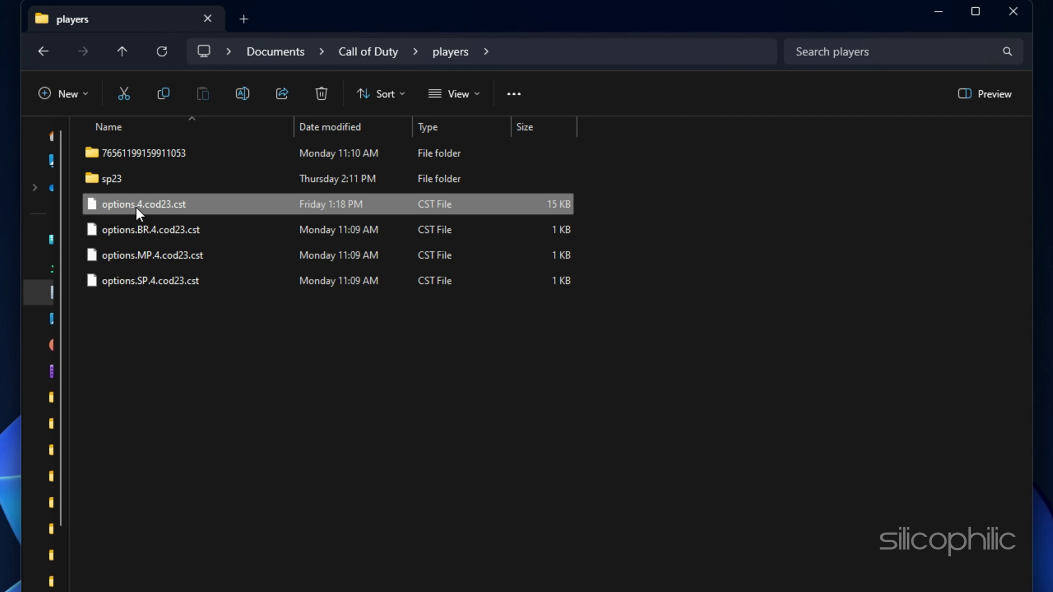
{"action": "right_click", "coordinate": [129, 206]}
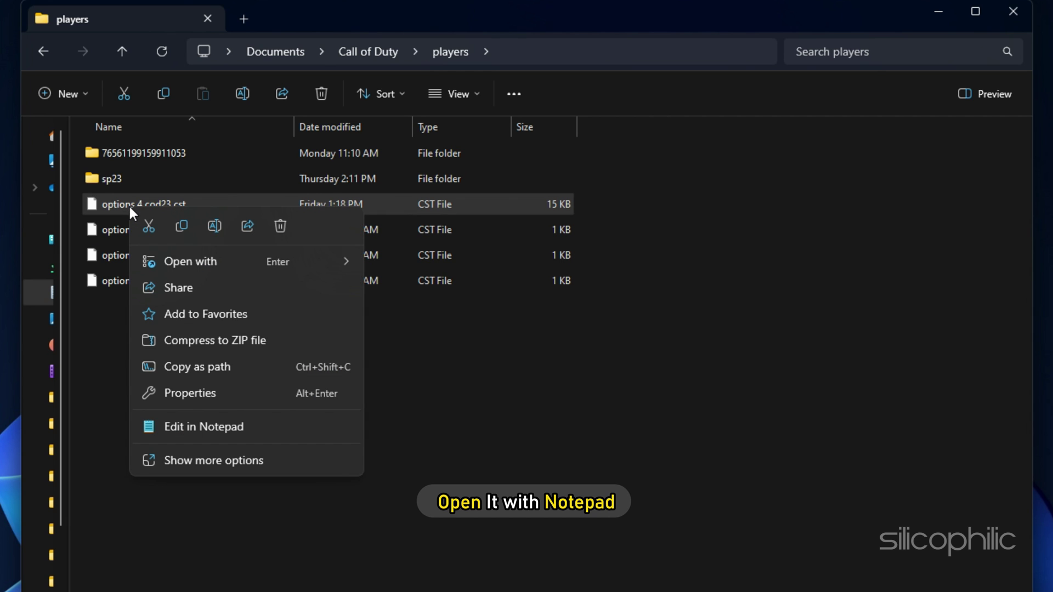
{"action": "mouse_move", "coordinate": [219, 263]}
{"action": "left_click", "coordinate": [399, 262]}
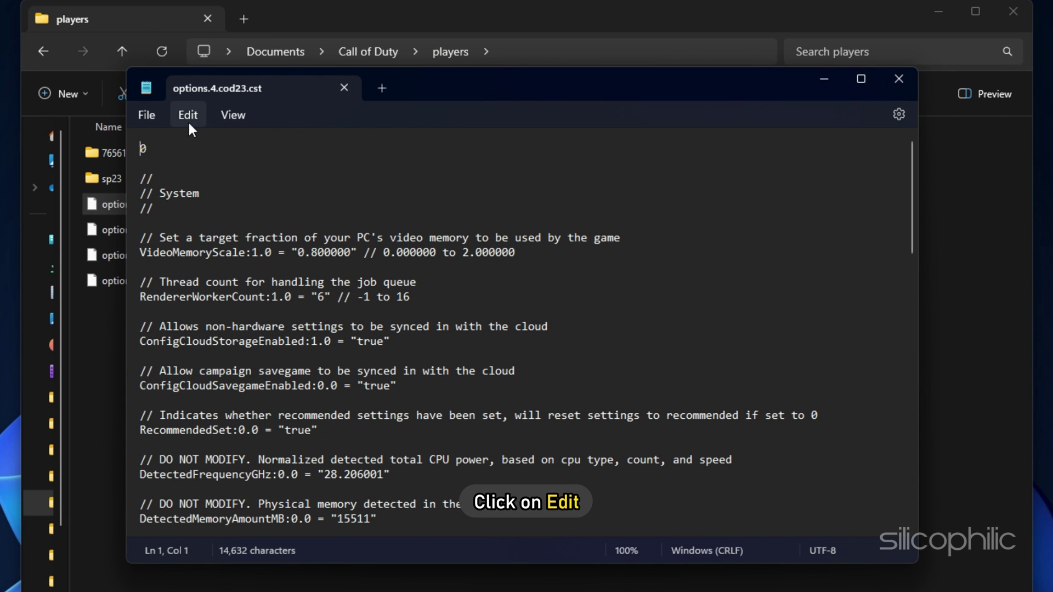
Search for 'render' and change the RendererWorkerCount value from 6 to 12
{"action": "left_click", "coordinate": [188, 116]}
{"action": "left_click", "coordinate": [203, 290]}
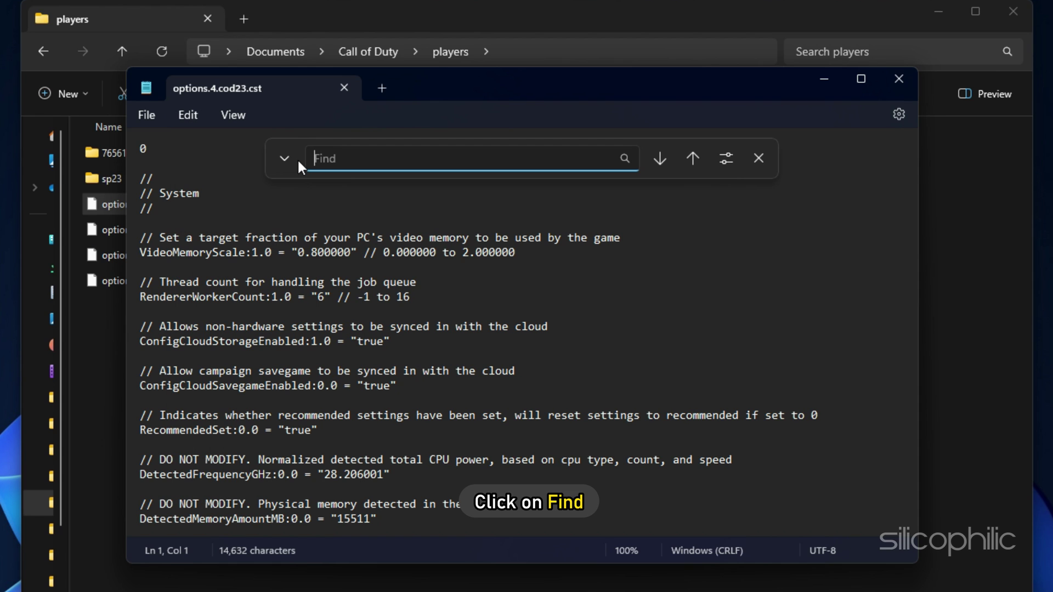
{"action": "type", "text": "re"}
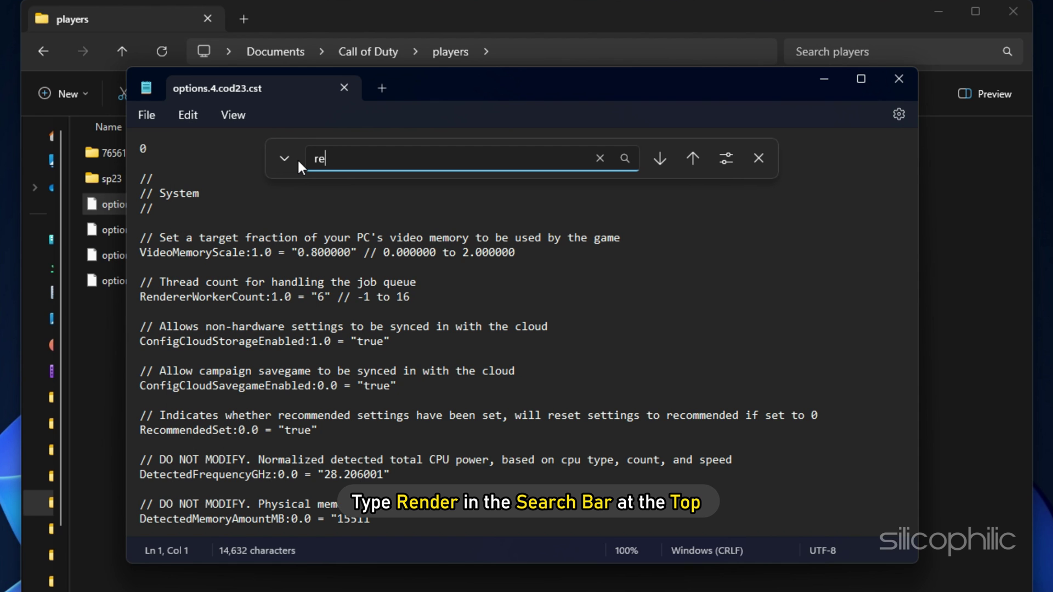
{"action": "type", "text": "nder"}
{"action": "key", "text": "Return"}
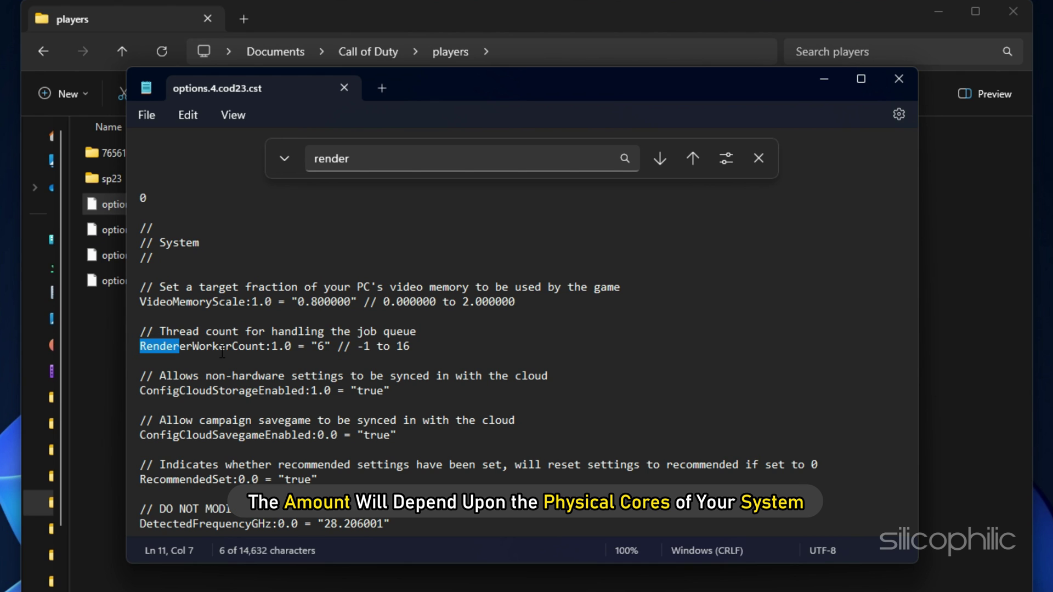
{"action": "left_click", "coordinate": [323, 346]}
{"action": "key", "text": "BackSpace"}
{"action": "type", "text": "12"}
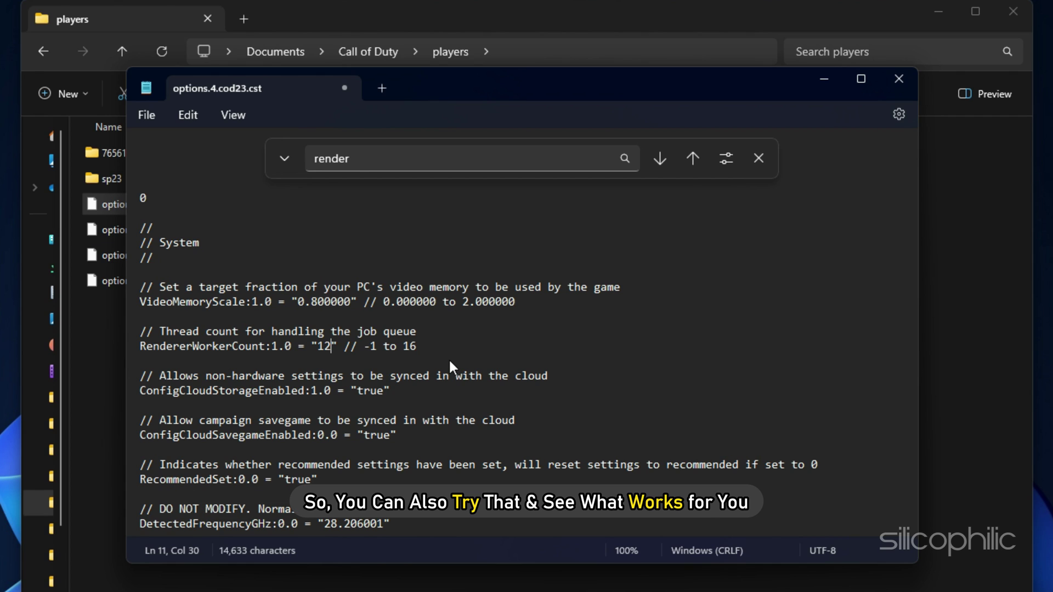
{"action": "double_click", "coordinate": [304, 161]}
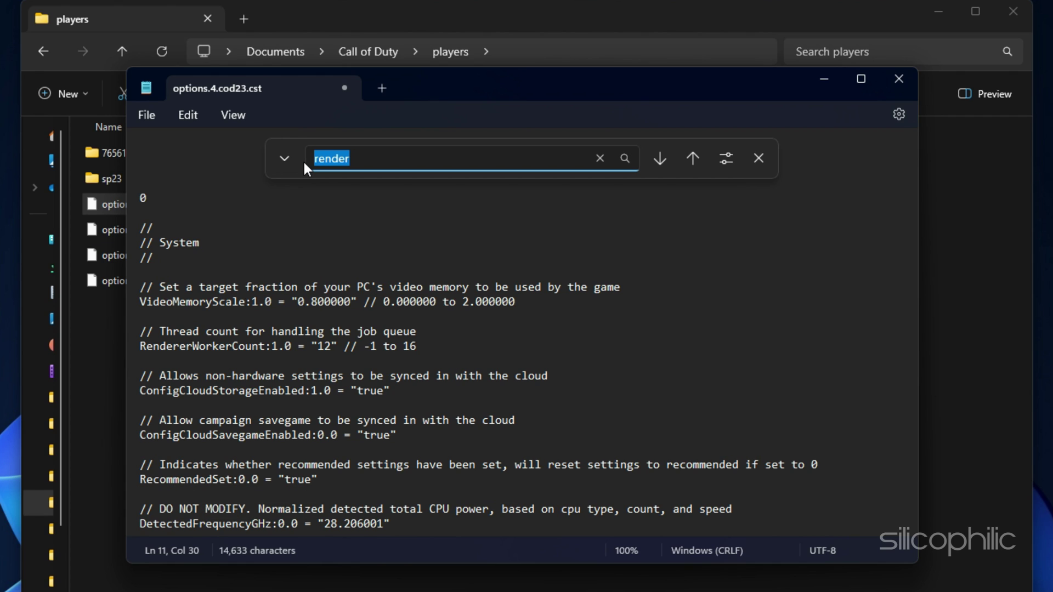
Find 'resizable' in the options file and change GPUUploadHeaps from true to False
{"action": "type", "text": "resizable"}
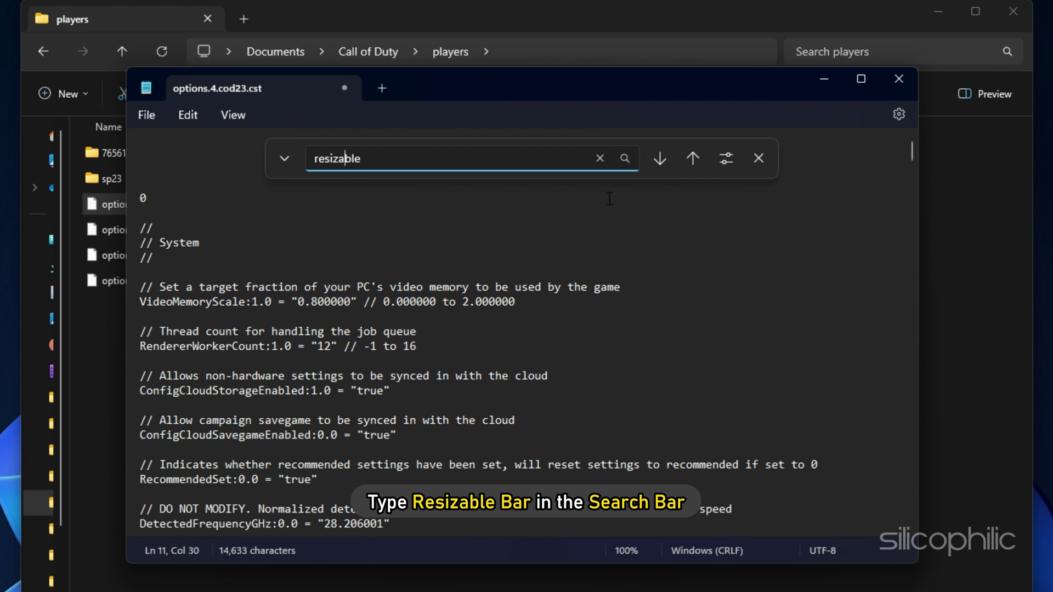
{"action": "left_click", "coordinate": [692, 158]}
{"action": "scroll", "coordinate": [417, 357], "scroll_direction": "down", "scroll_amount": 2}
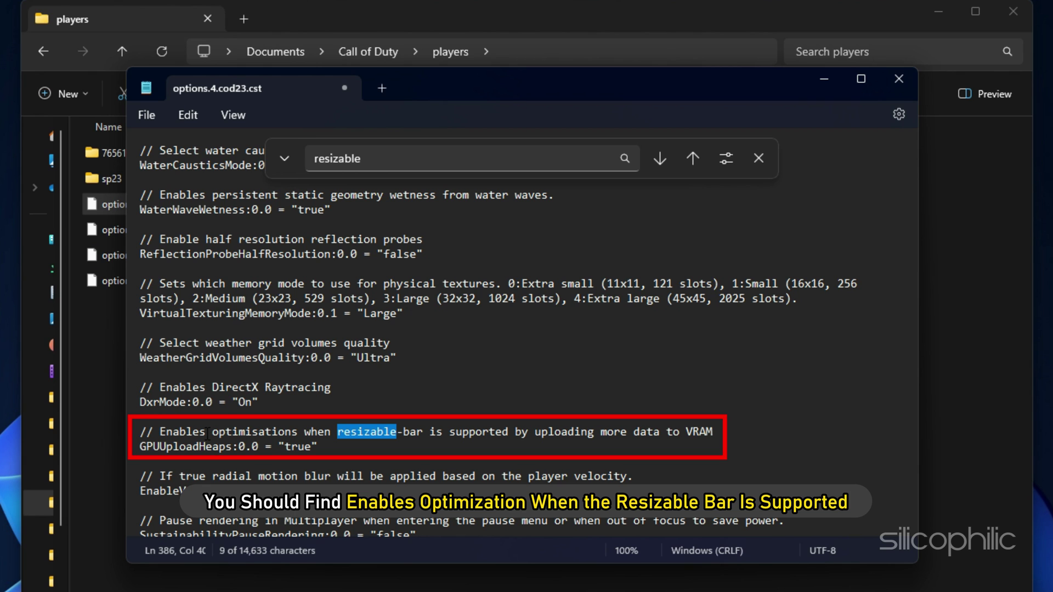
{"action": "double_click", "coordinate": [296, 446]}
{"action": "type", "text": "False"}
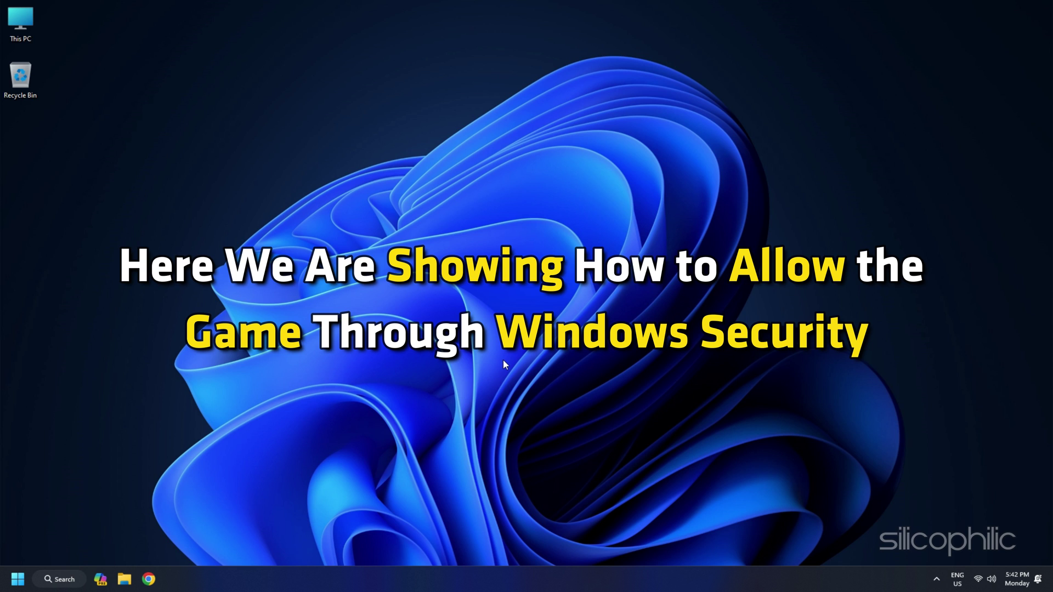
Open Windows Security's Firewall & network protection page and its 'Allow an app through firewall' list
{"action": "left_click", "coordinate": [58, 579]}
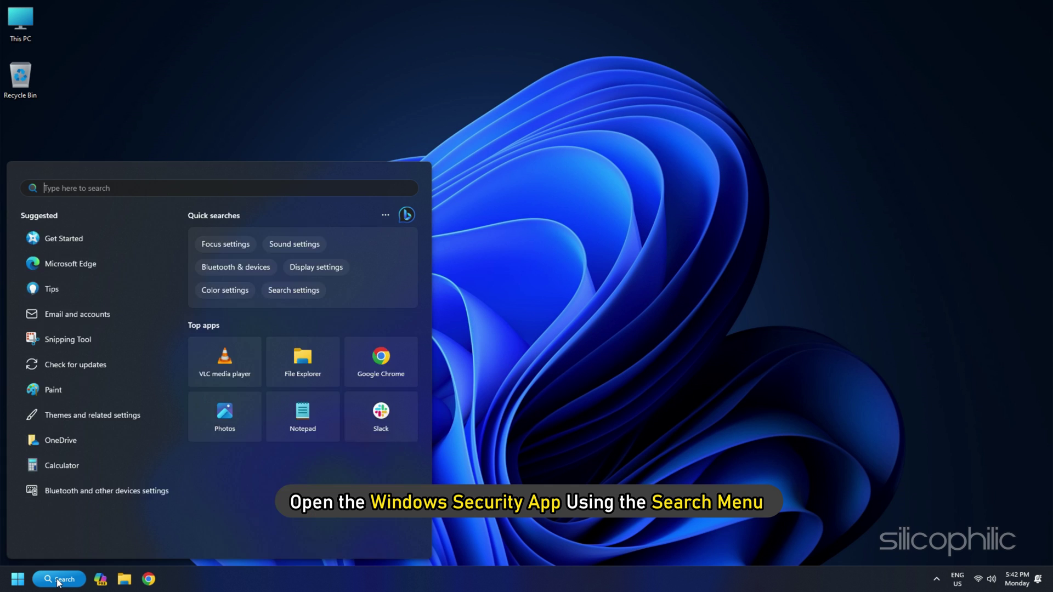
{"action": "type", "text": "windows security"}
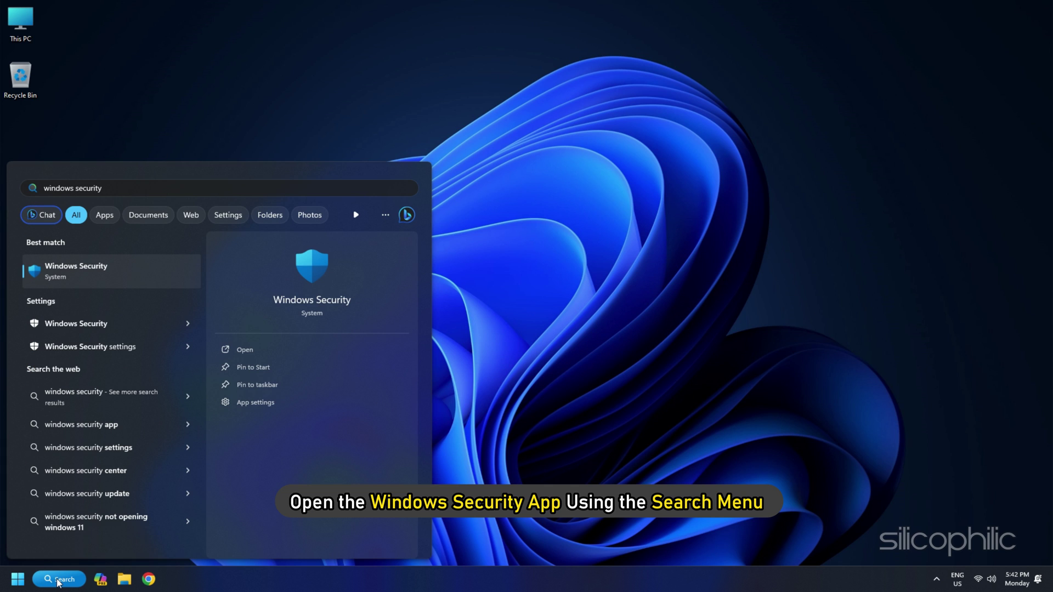
{"action": "left_click", "coordinate": [53, 271]}
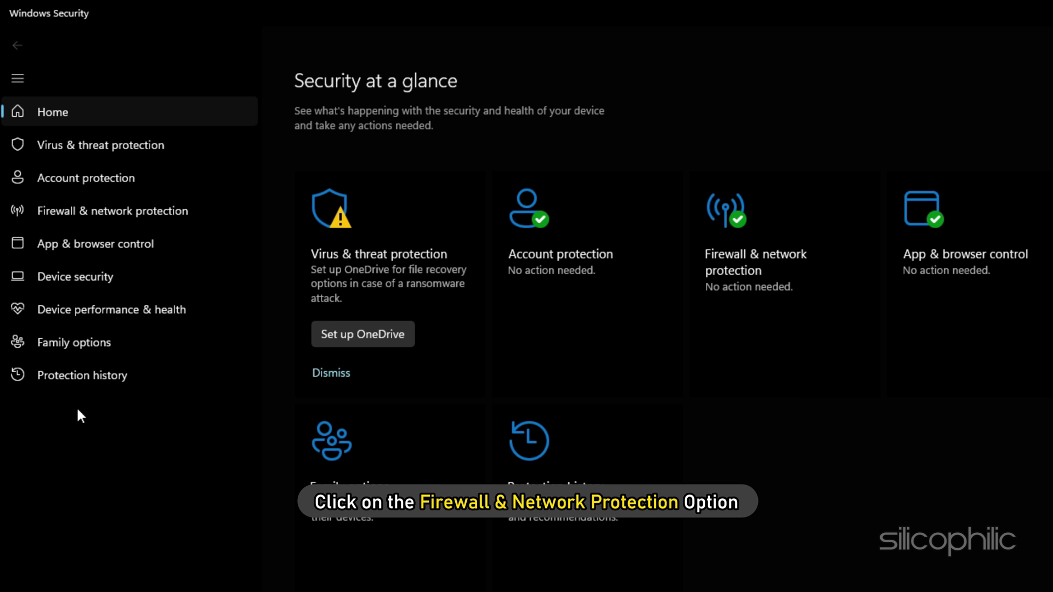
{"action": "left_click", "coordinate": [64, 142]}
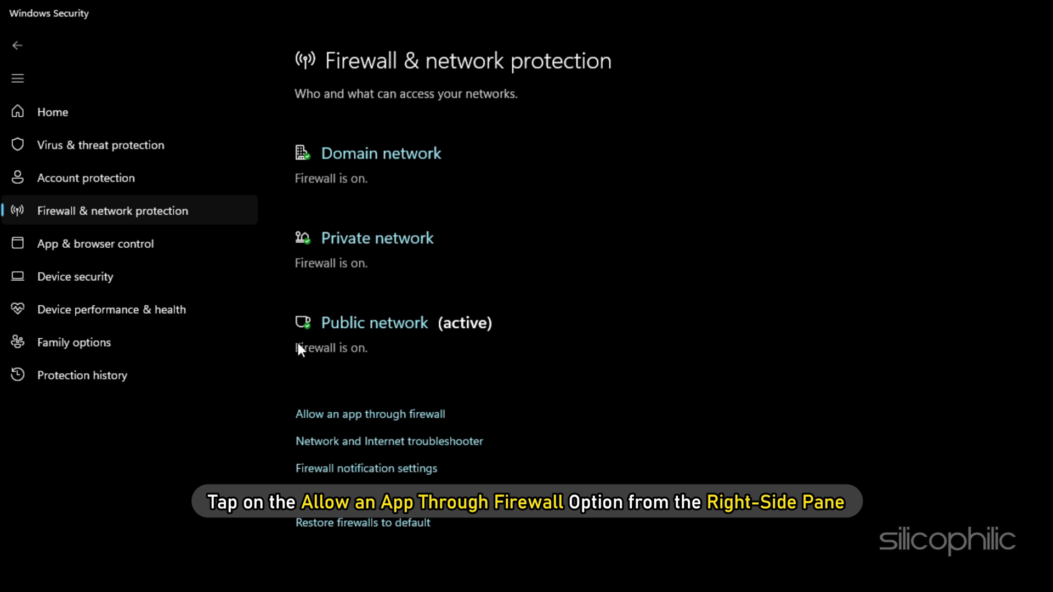
{"action": "left_click", "coordinate": [382, 416]}
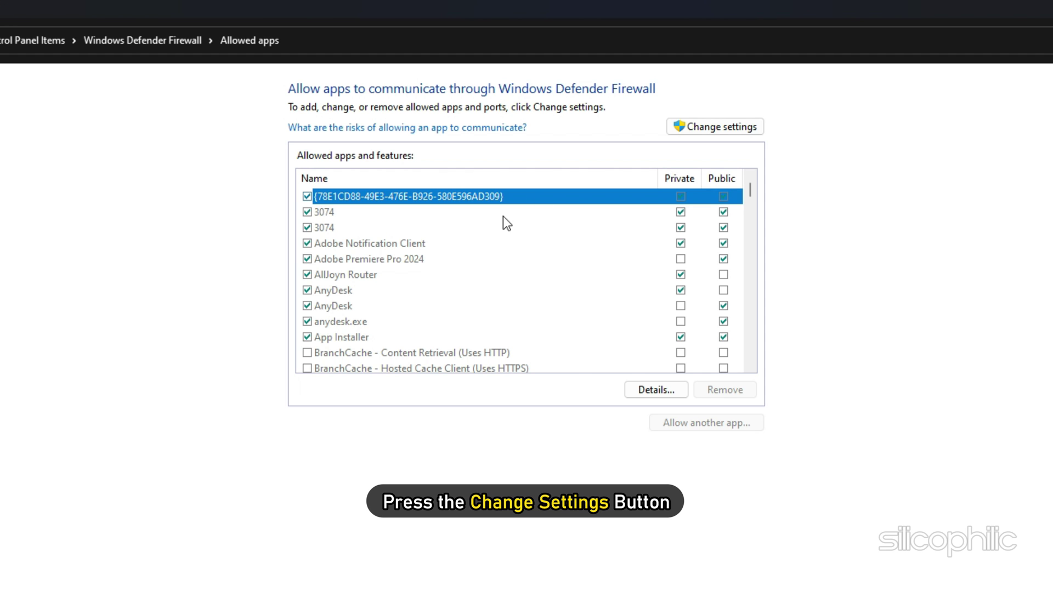
Add the cod executable from steamapps\common\Call of Duty HQ to the firewall's allowed apps
{"action": "left_click", "coordinate": [711, 128]}
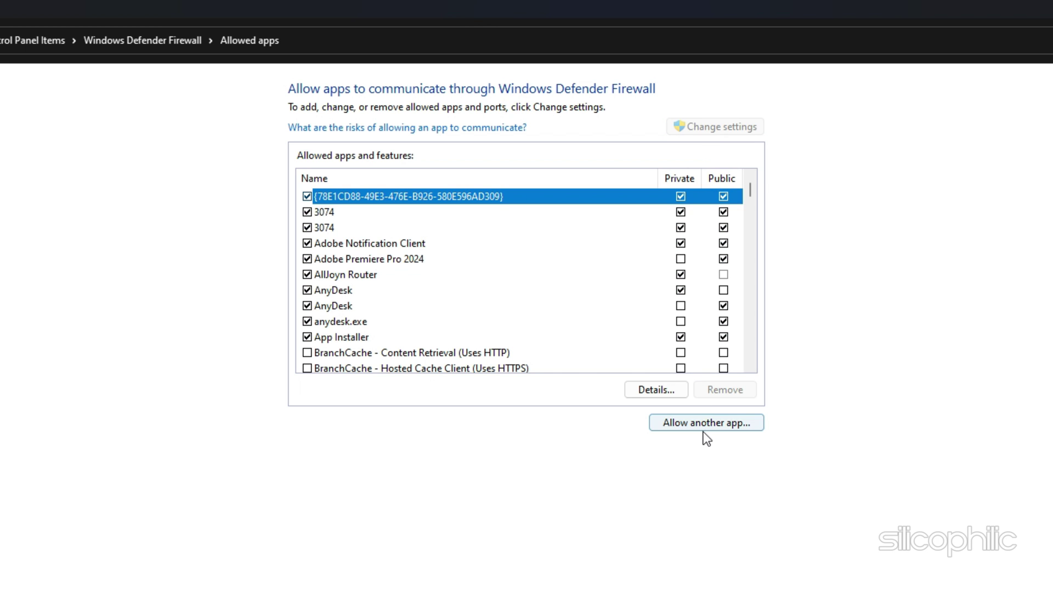
{"action": "left_click", "coordinate": [709, 423]}
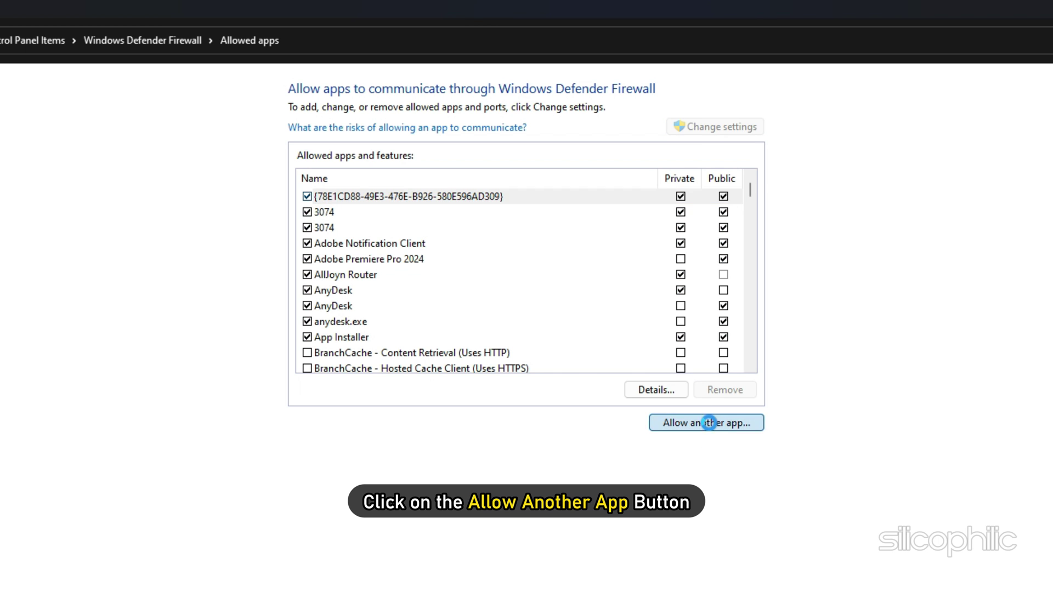
{"action": "left_click", "coordinate": [642, 364]}
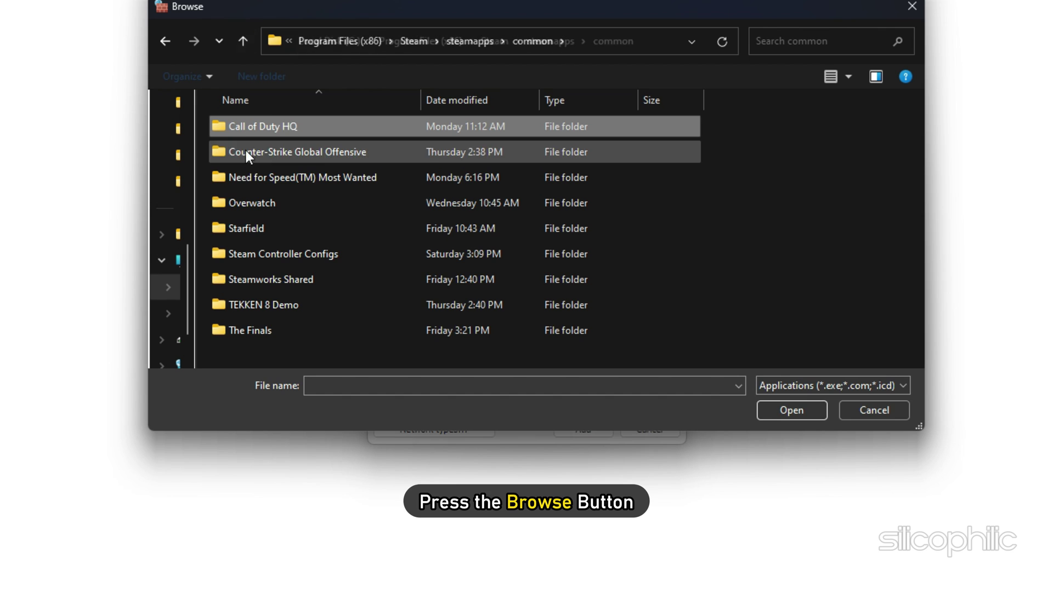
{"action": "double_click", "coordinate": [241, 134]}
{"action": "scroll", "coordinate": [266, 189], "scroll_direction": "down", "scroll_amount": 2}
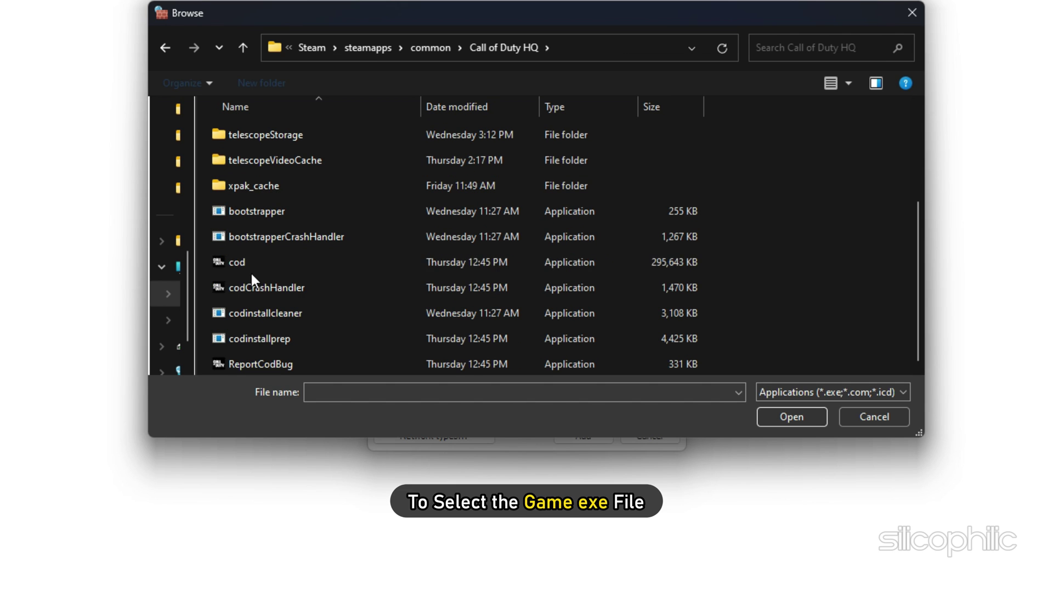
{"action": "left_click", "coordinate": [240, 260]}
{"action": "left_click", "coordinate": [785, 416]}
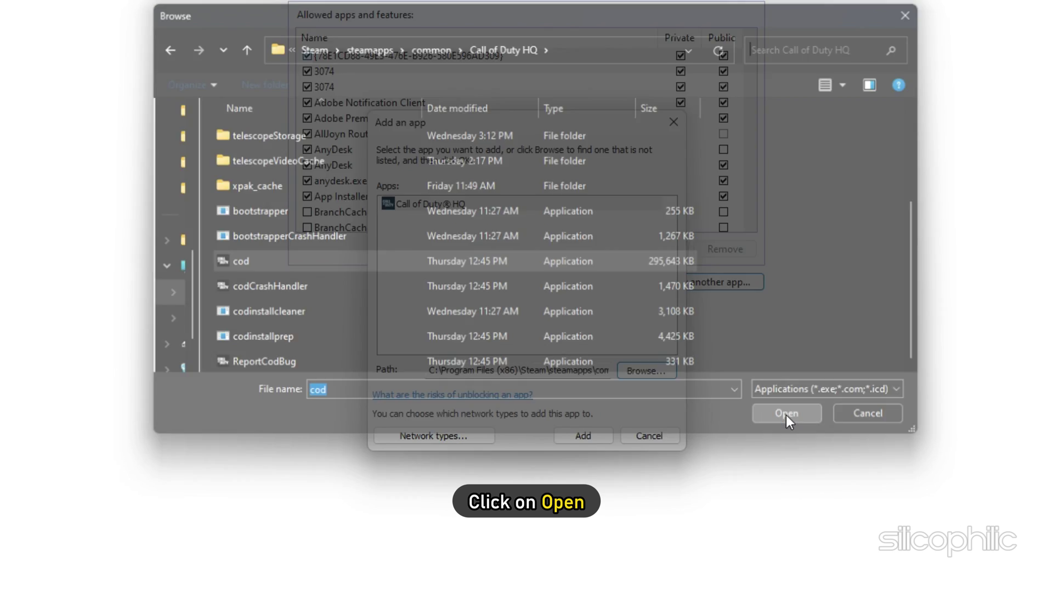
{"action": "left_click", "coordinate": [583, 436]}
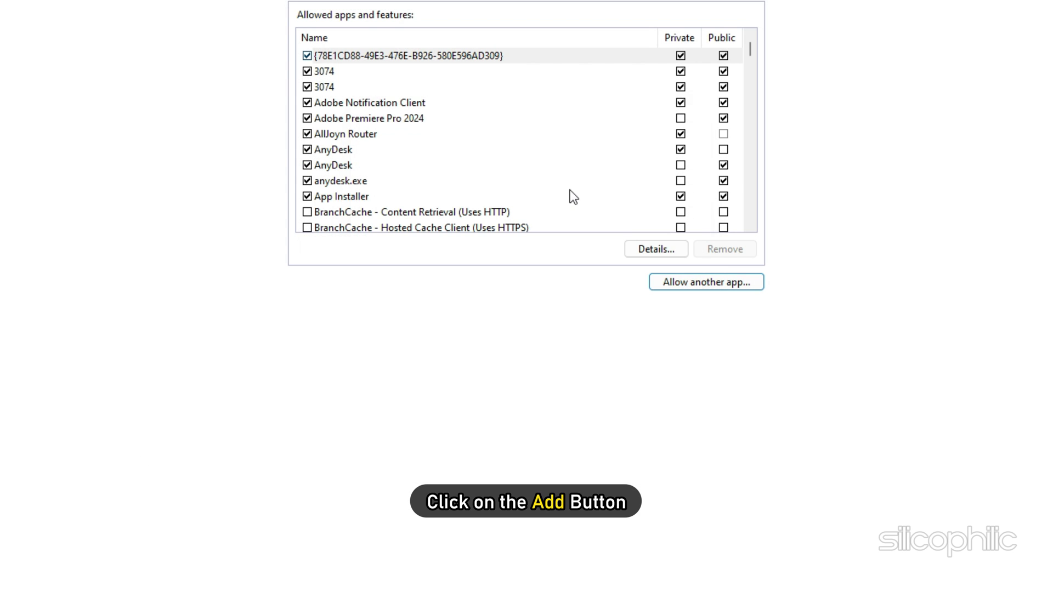
{"action": "scroll", "coordinate": [354, 167], "scroll_direction": "down", "scroll_amount": 1}
{"action": "scroll", "coordinate": [352, 235], "scroll_direction": "down", "scroll_amount": 1}
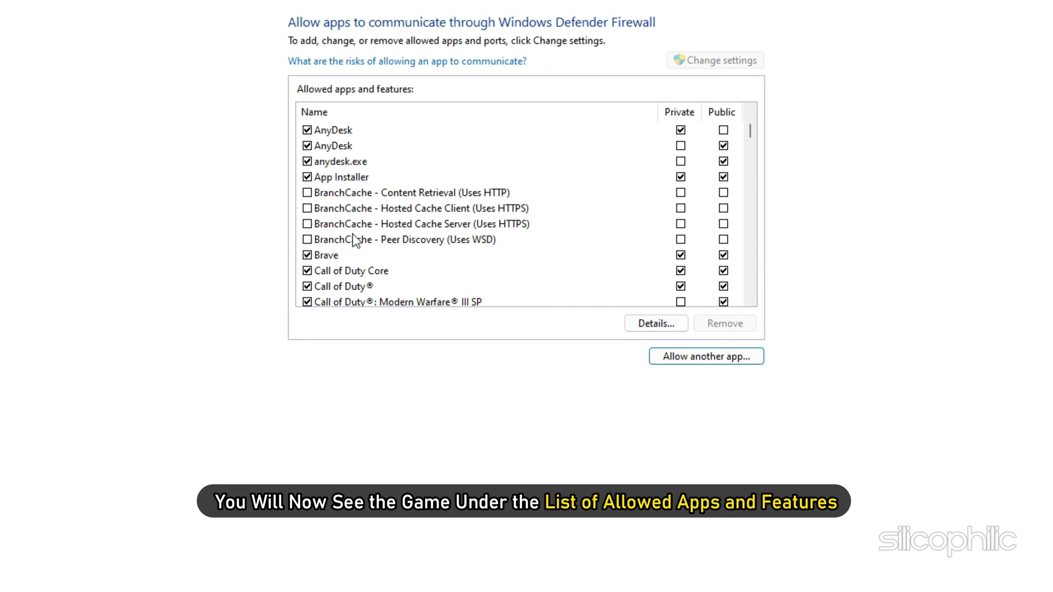
Select Call of Duty Core, allow it on Private and Public networks, review its details, and save with OK
{"action": "scroll", "coordinate": [353, 235], "scroll_direction": "down", "scroll_amount": 1}
{"action": "left_click", "coordinate": [341, 225]}
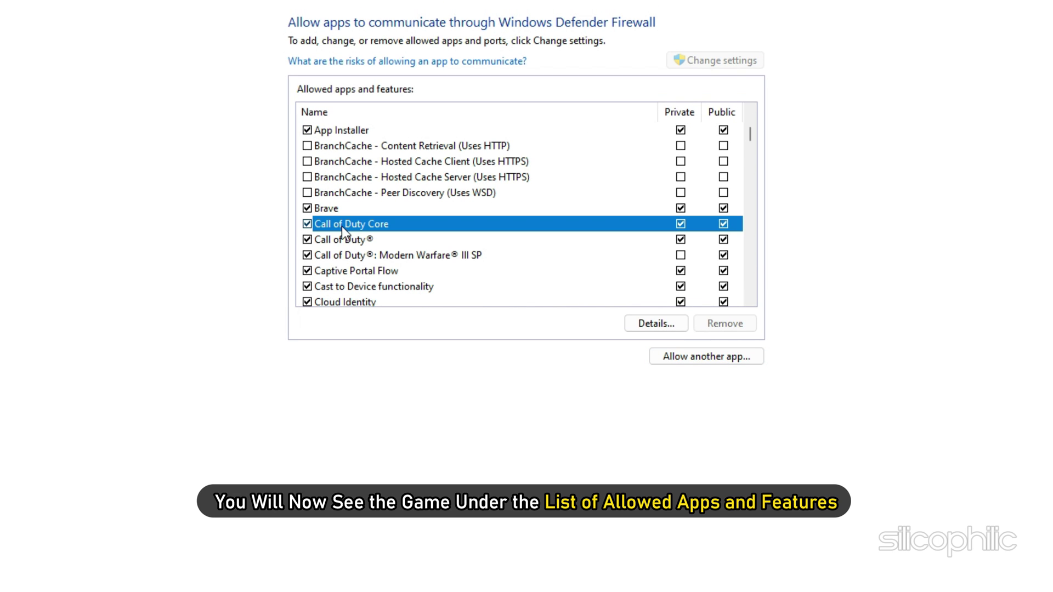
{"action": "double_click", "coordinate": [680, 229]}
{"action": "left_click", "coordinate": [590, 430]}
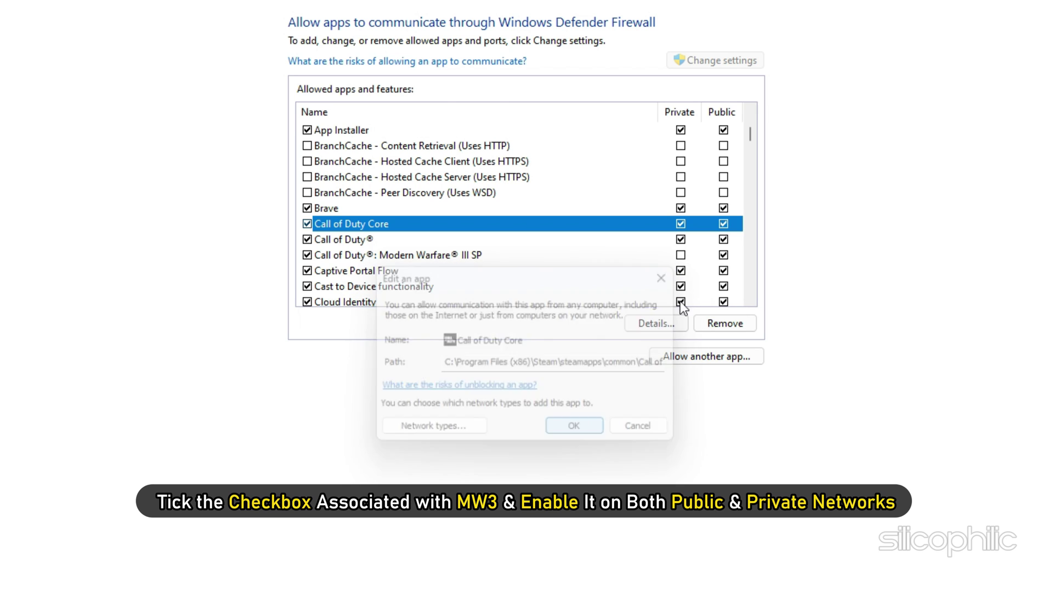
{"action": "double_click", "coordinate": [725, 226]}
{"action": "left_click", "coordinate": [587, 428]}
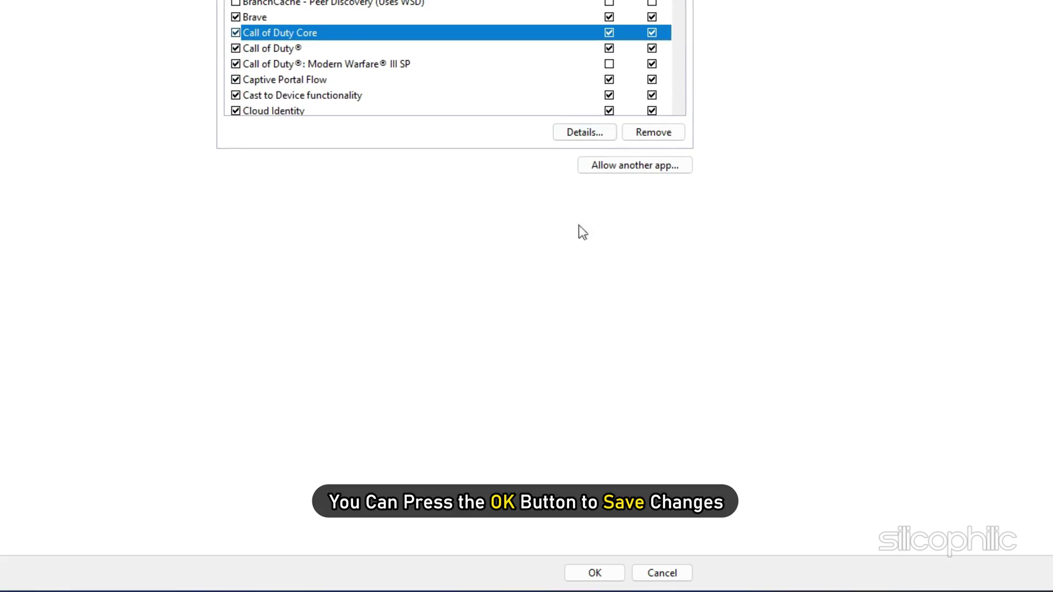
{"action": "left_click", "coordinate": [594, 573]}
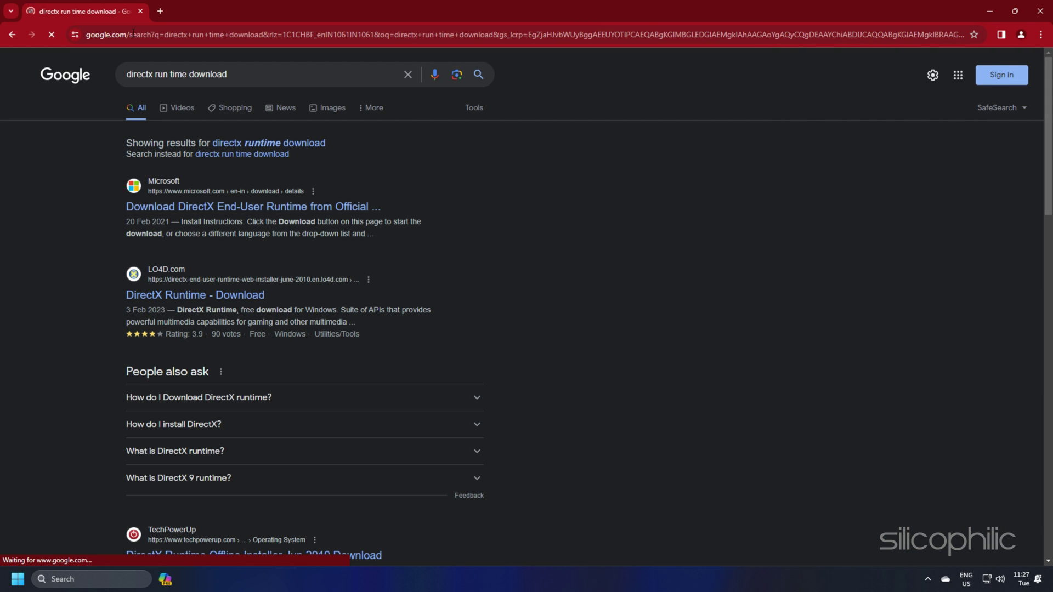
Download the English DirectX End-User Runtime installer from Microsoft's official page
{"action": "left_click", "coordinate": [243, 209]}
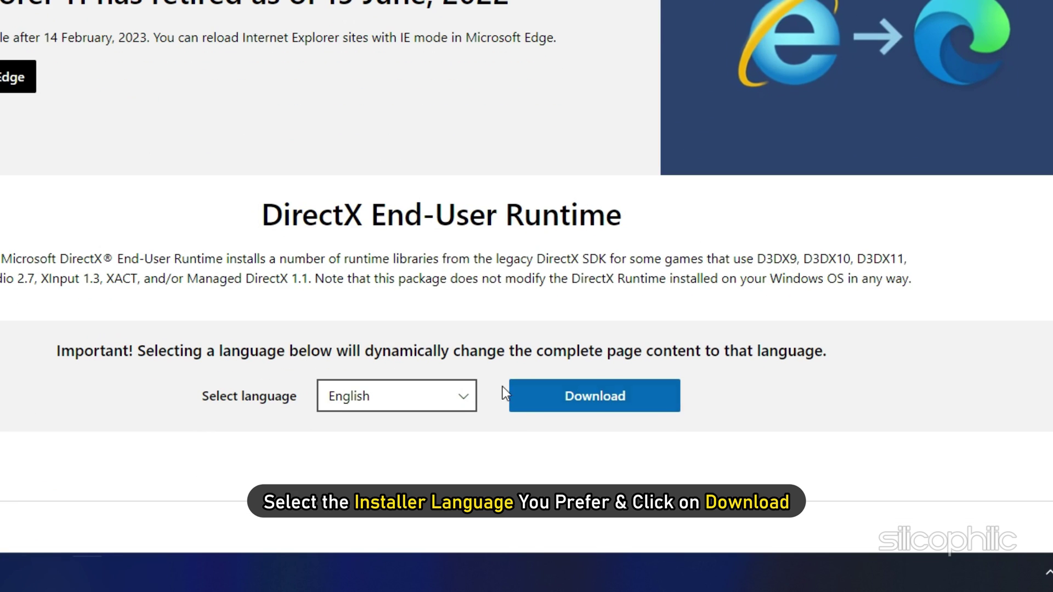
{"action": "left_click", "coordinate": [463, 400]}
{"action": "left_click", "coordinate": [383, 208]}
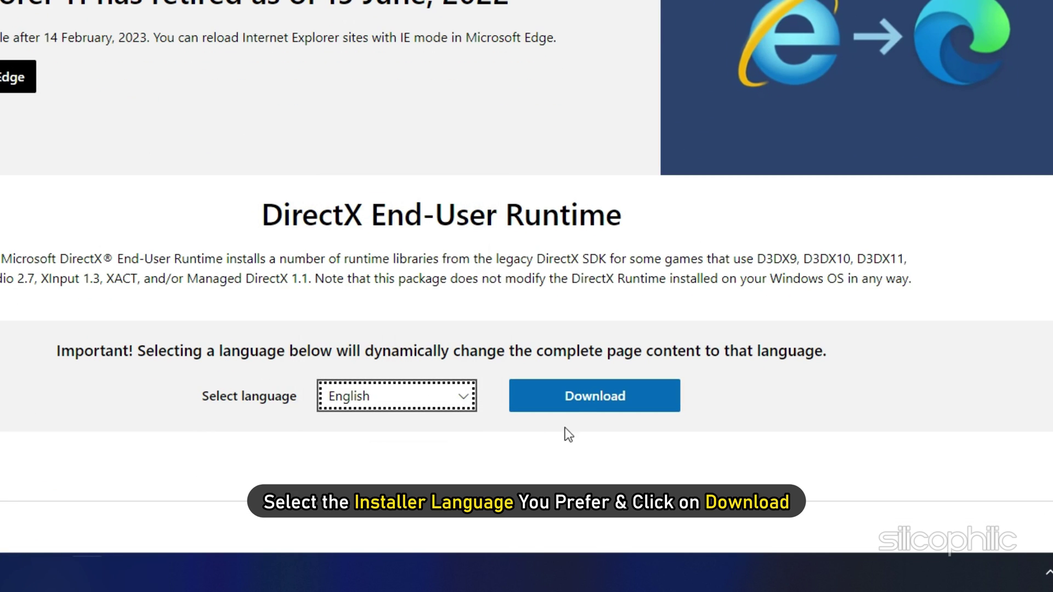
{"action": "left_click", "coordinate": [583, 400]}
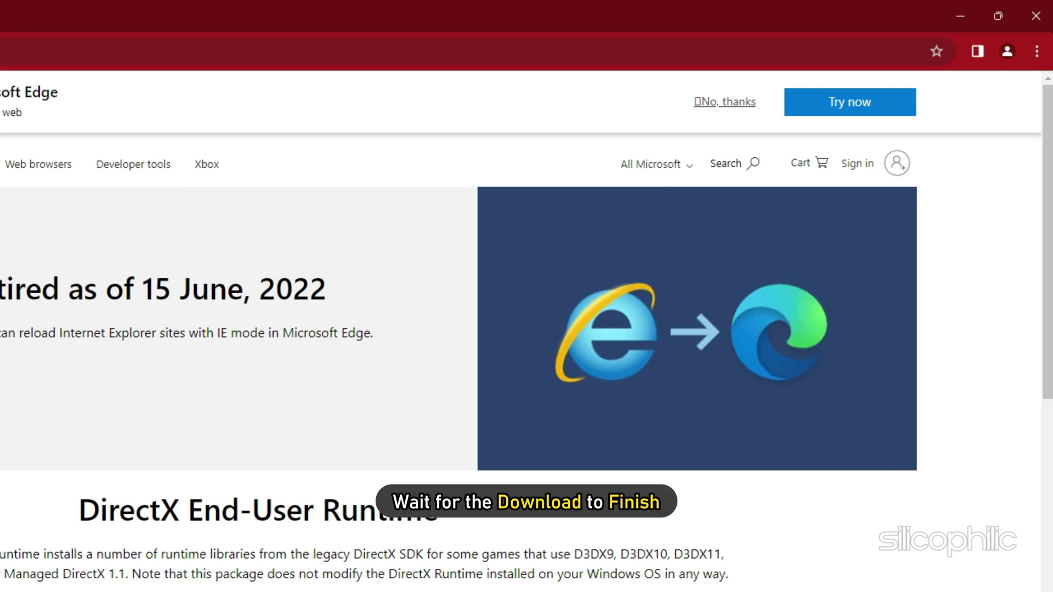
Run dxwebsetup.exe, approve the UAC prompt, accept the licence and continue installing DirectX
{"action": "left_click", "coordinate": [941, 54]}
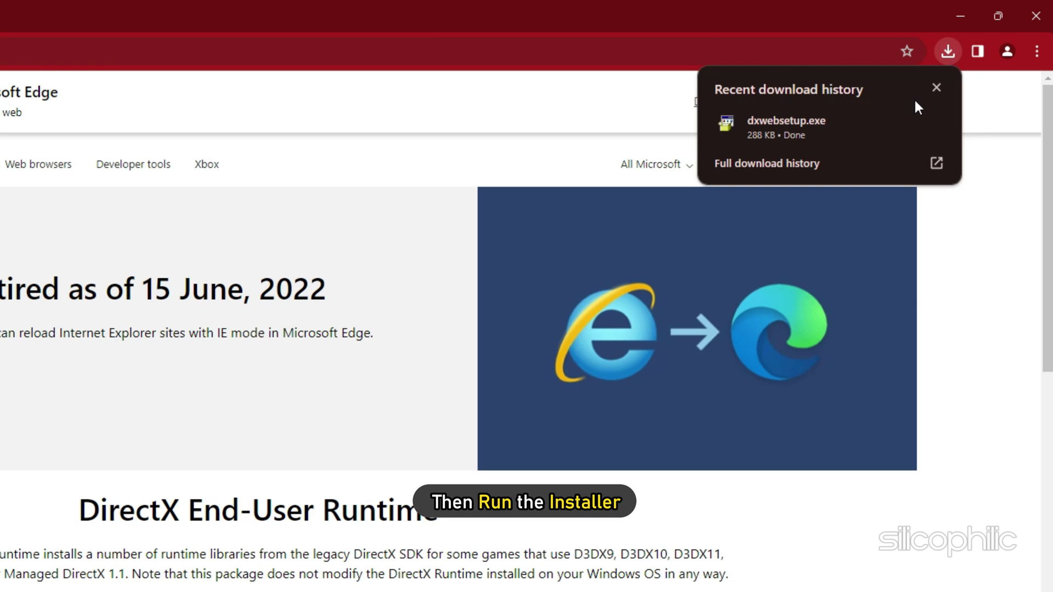
{"action": "left_click", "coordinate": [775, 120]}
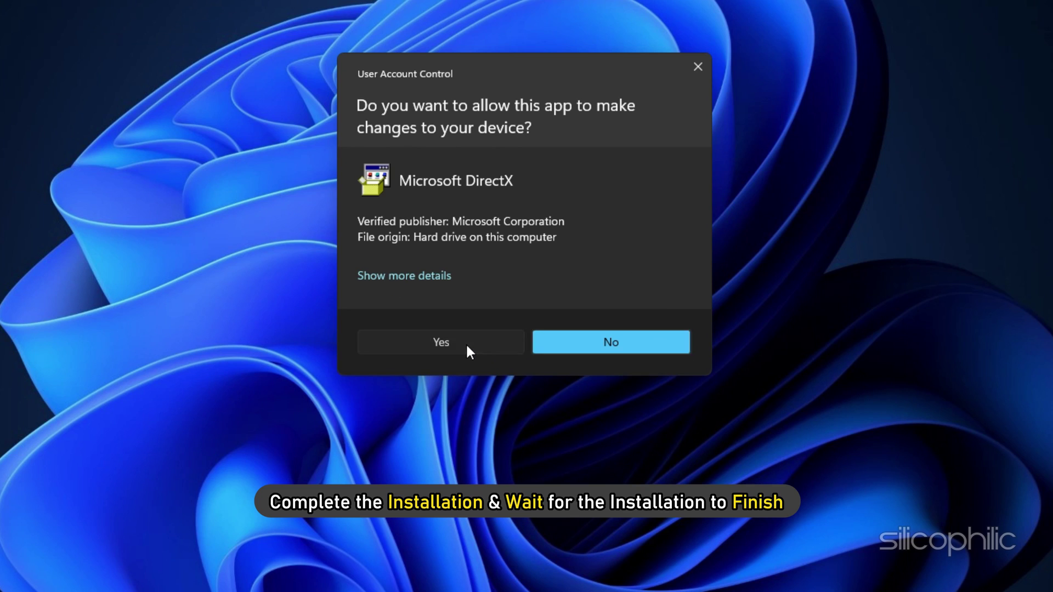
{"action": "left_click", "coordinate": [466, 349]}
{"action": "left_click", "coordinate": [541, 236]}
{"action": "left_click", "coordinate": [672, 293]}
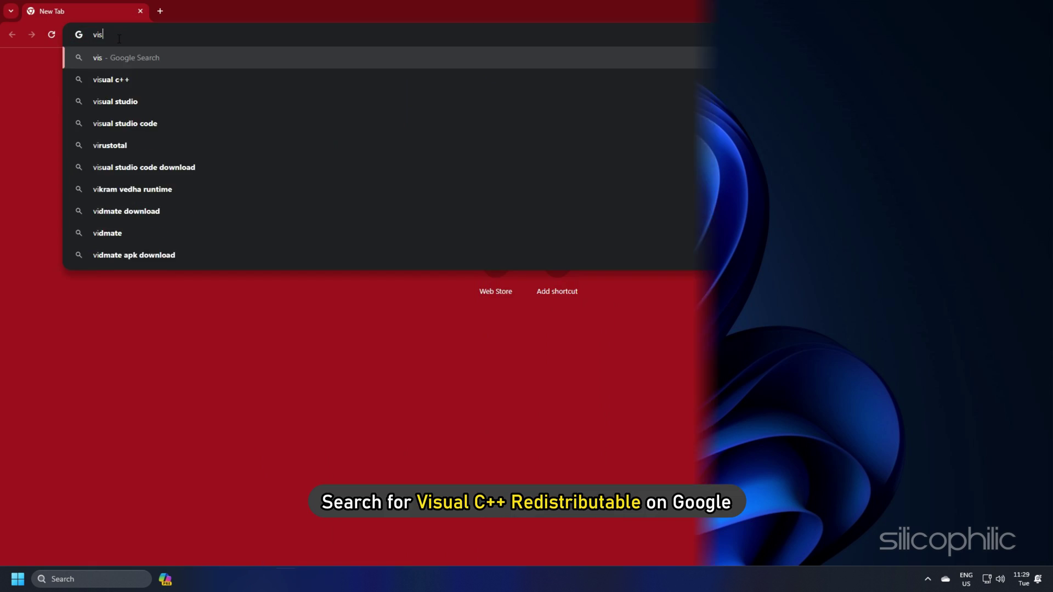
Search for Visual C++ redistributables and download vc_redist.x64.exe from the Microsoft Learn page
{"action": "type", "text": "ual c++ redistributab"}
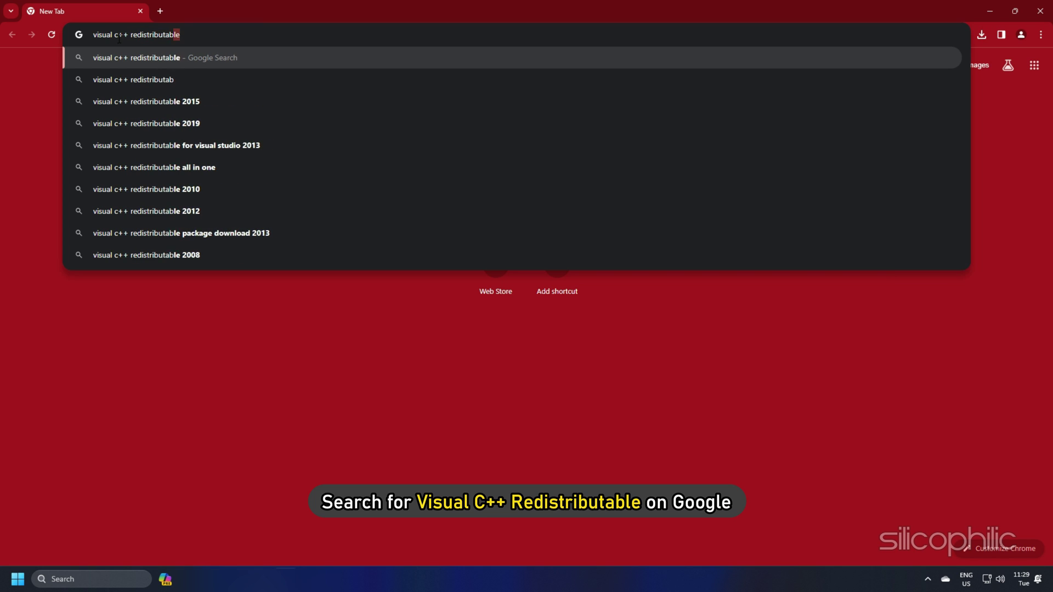
{"action": "type", "text": "les"}
{"action": "key", "text": "Return"}
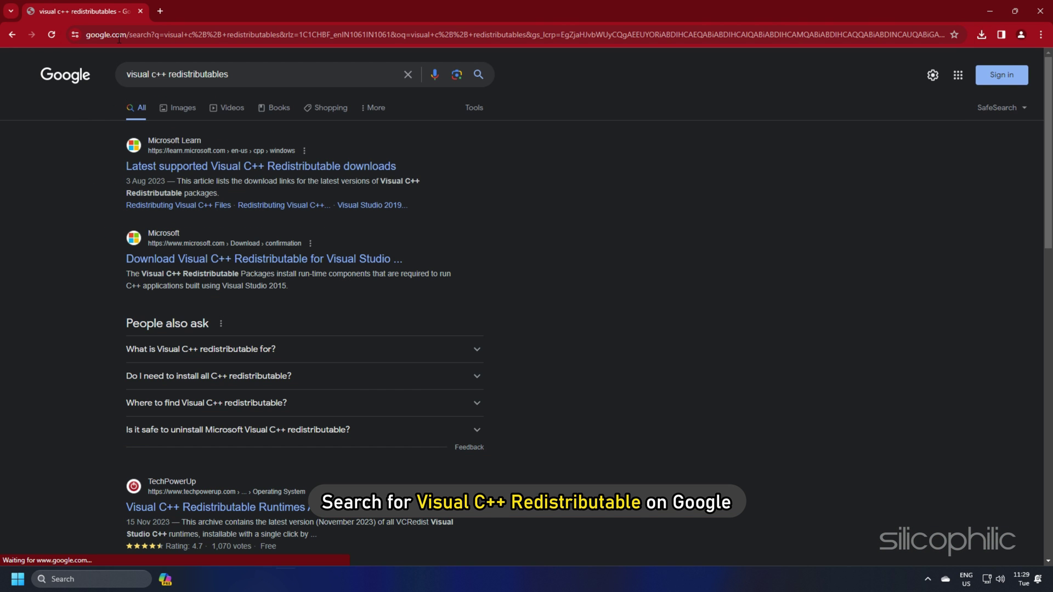
{"action": "left_click", "coordinate": [246, 166]}
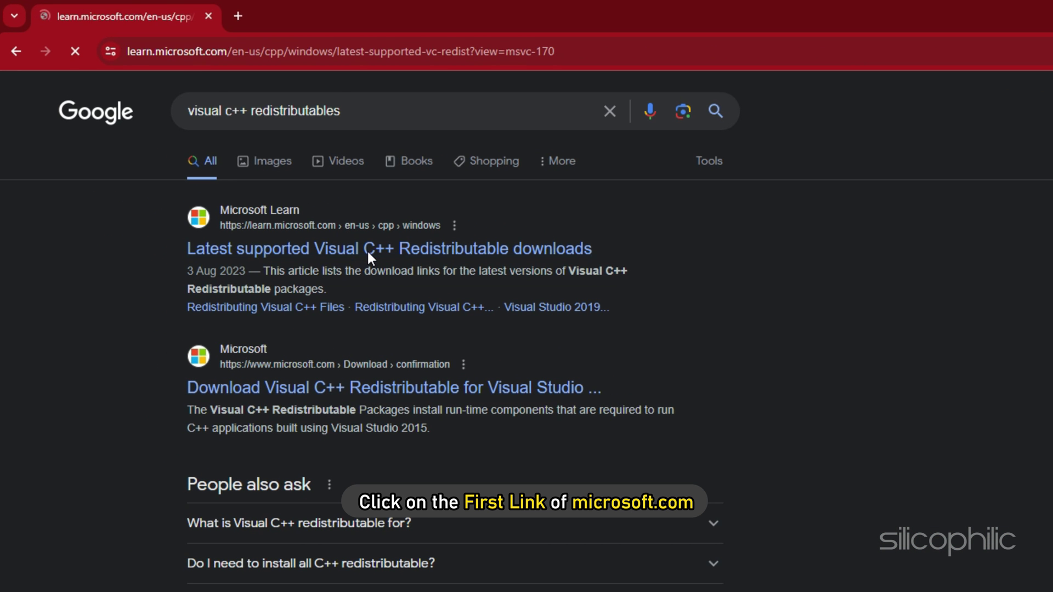
{"action": "scroll", "coordinate": [417, 351], "scroll_direction": "down", "scroll_amount": 5}
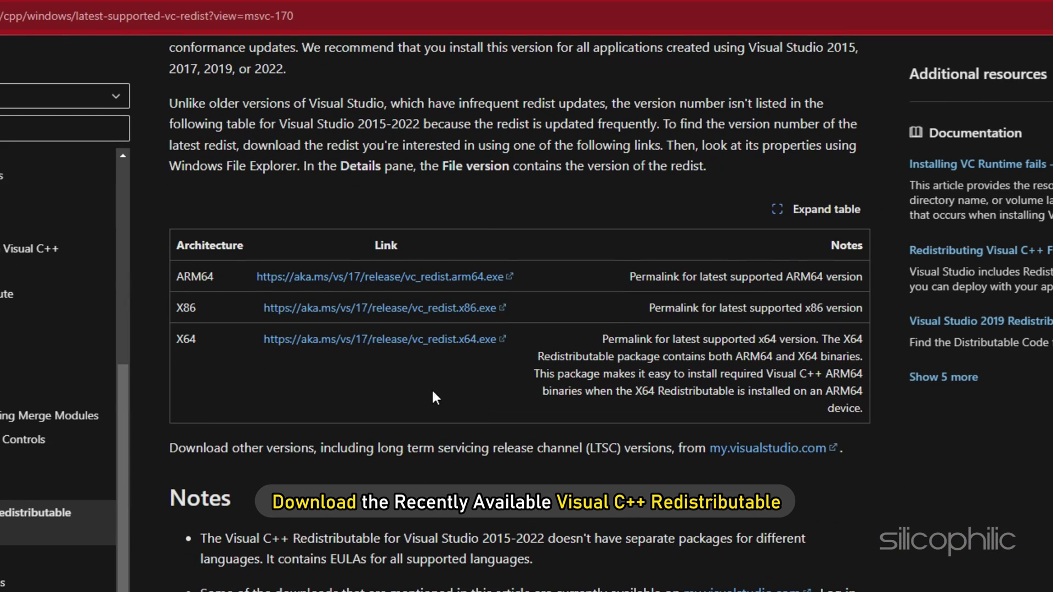
{"action": "left_click", "coordinate": [365, 340]}
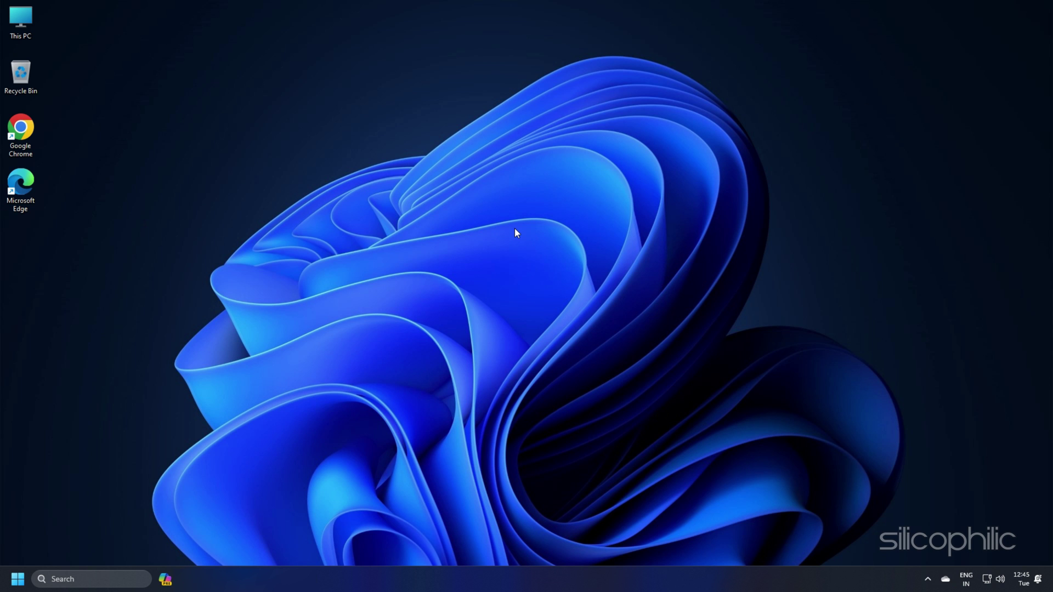
Open the Virtual Memory dialog via Advanced system settings > Performance Settings > Advanced
{"action": "left_click", "coordinate": [118, 577]}
{"action": "type", "text": "ad"}
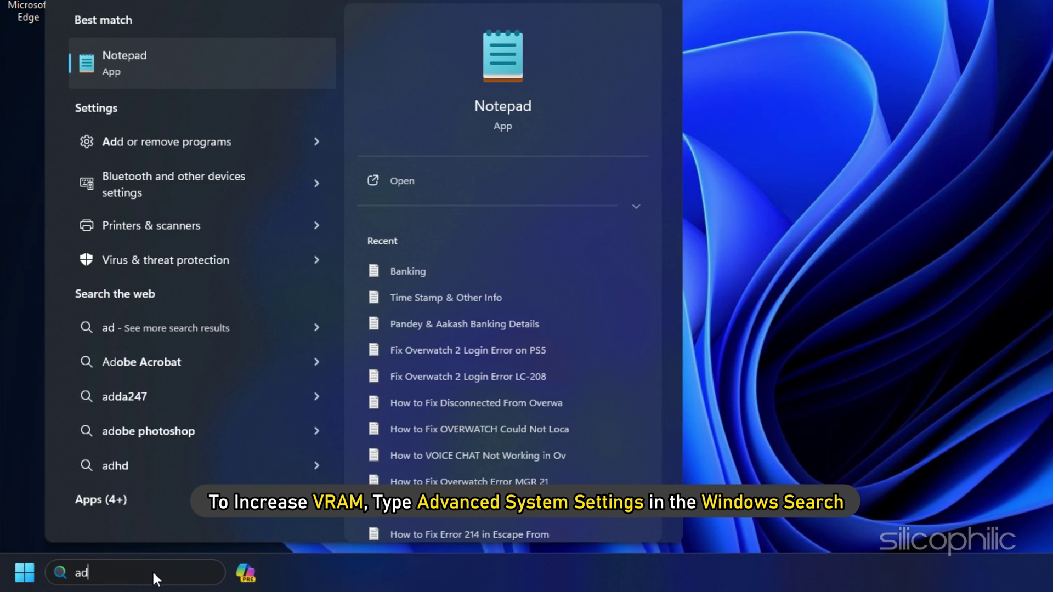
{"action": "type", "text": "vance system settings"}
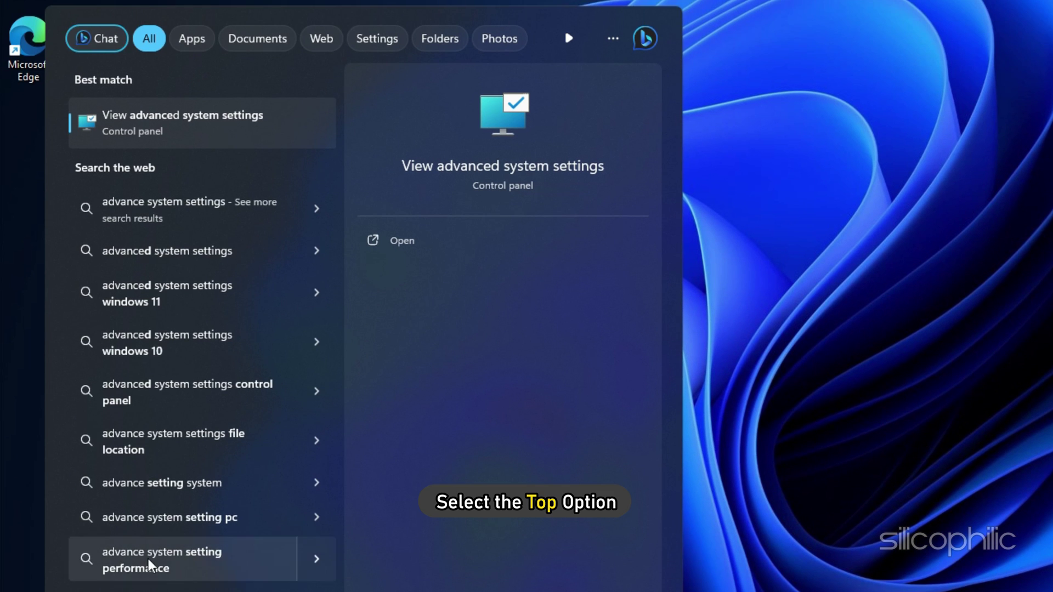
{"action": "left_click", "coordinate": [144, 137]}
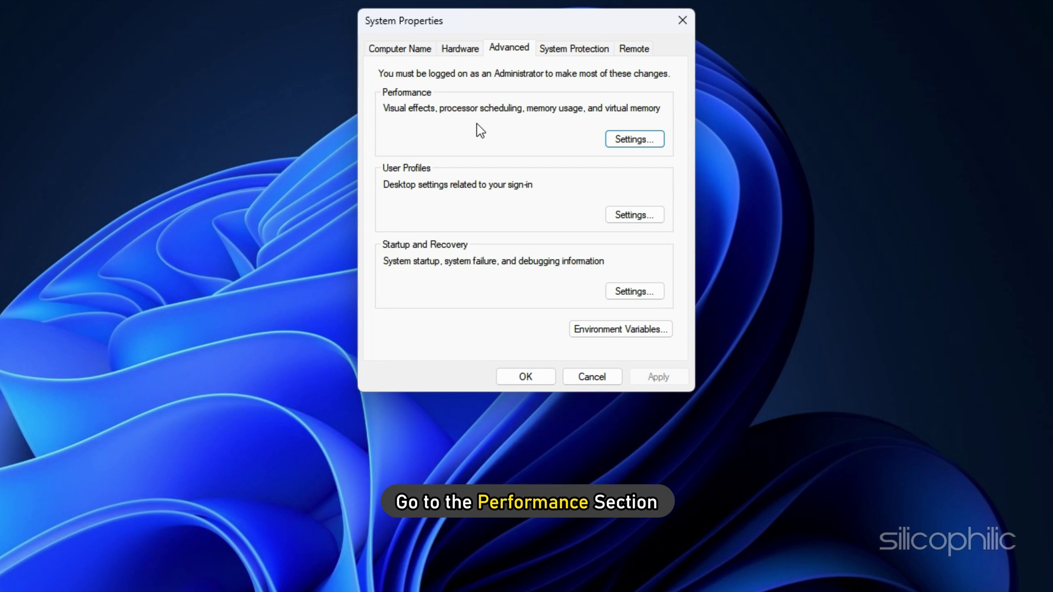
{"action": "left_click", "coordinate": [640, 138]}
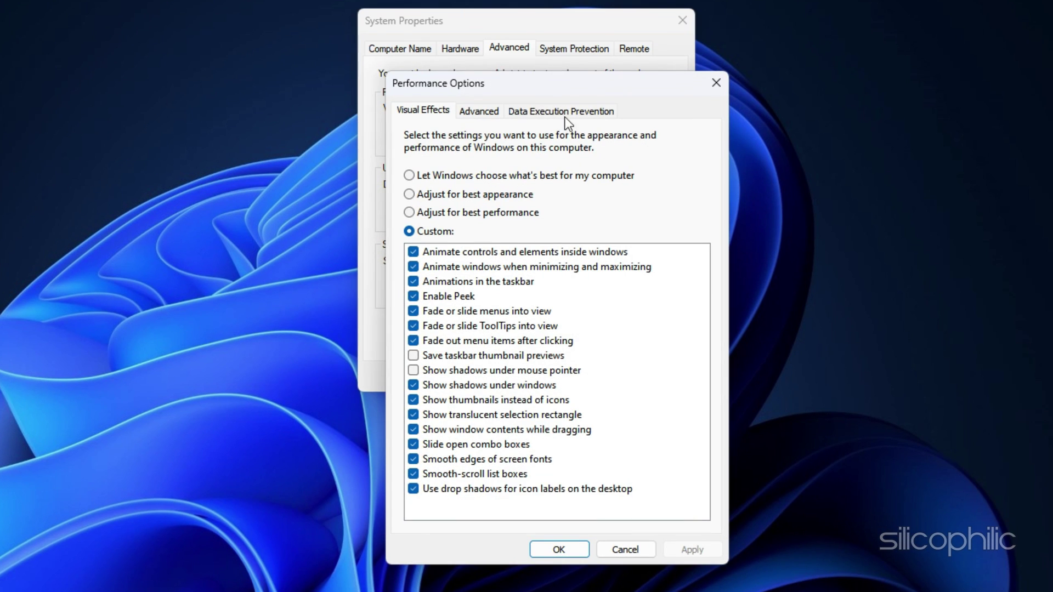
{"action": "left_click", "coordinate": [472, 113]}
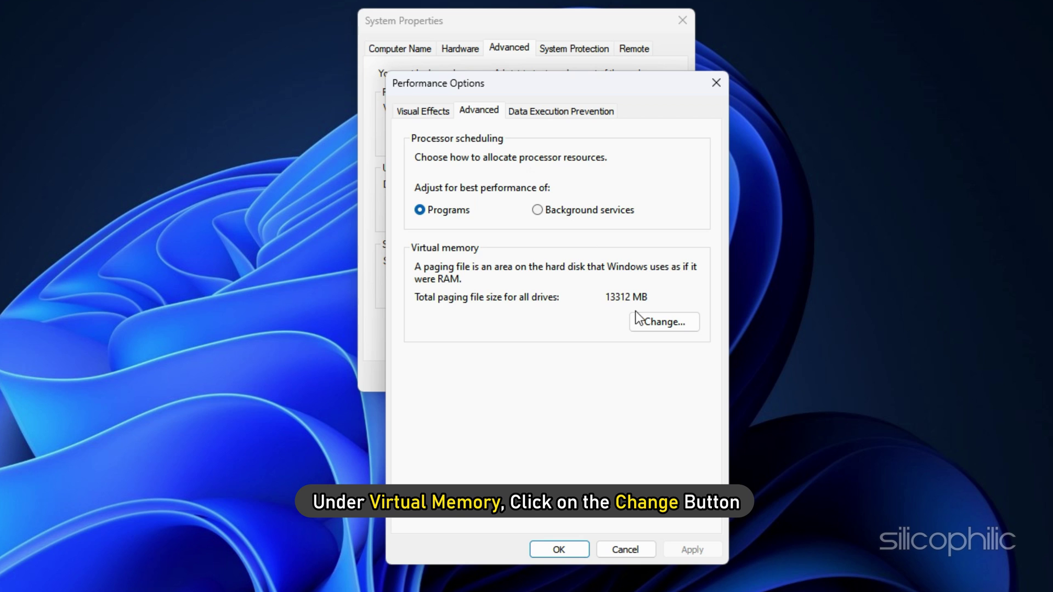
{"action": "left_click", "coordinate": [660, 321]}
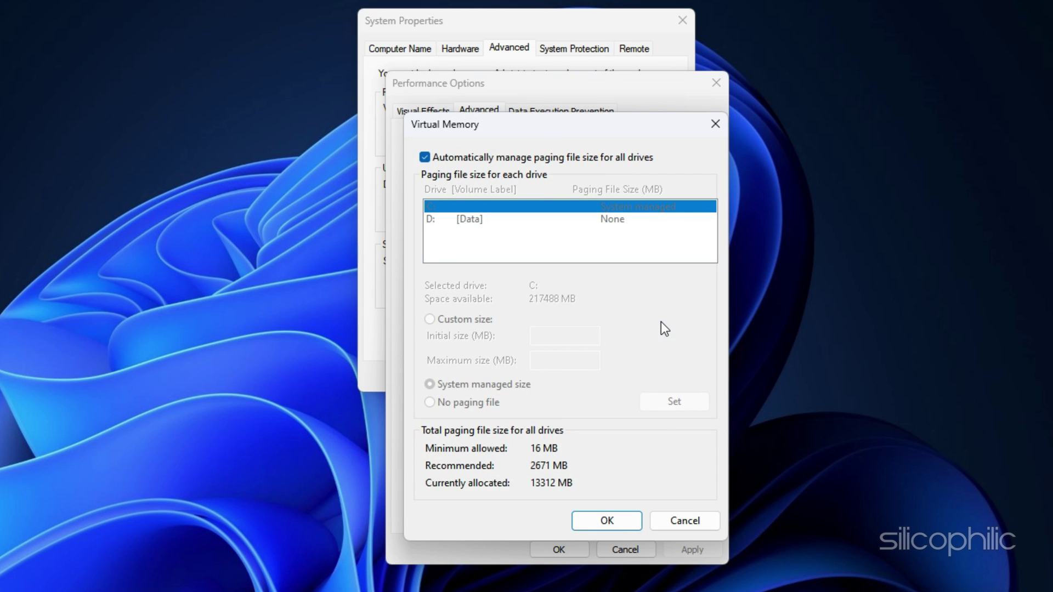
Turn off automatic paging file management and choose Custom size for drive C:
{"action": "left_click", "coordinate": [424, 158]}
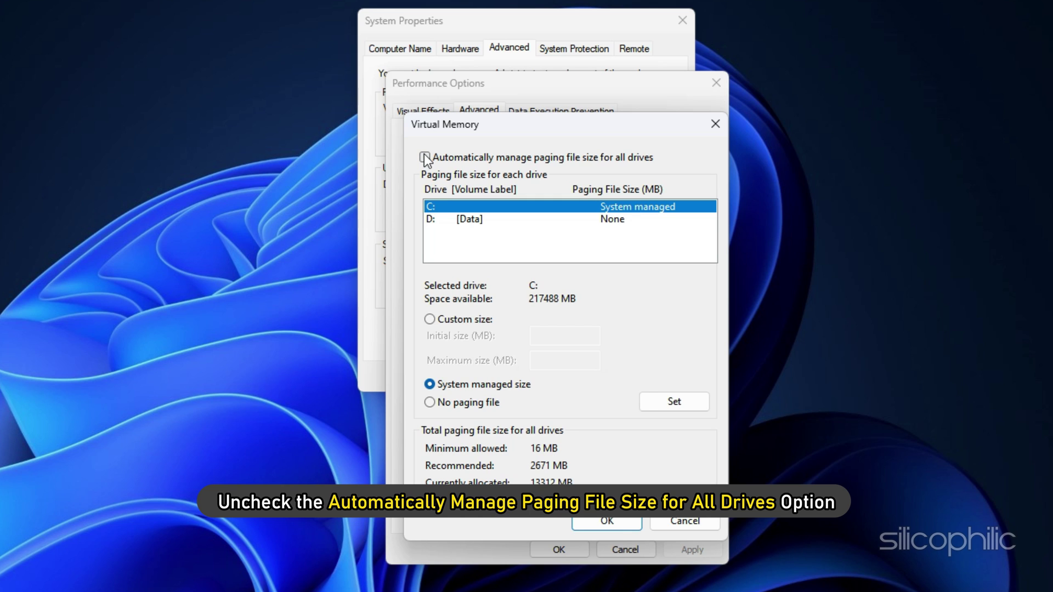
{"action": "left_click", "coordinate": [432, 203]}
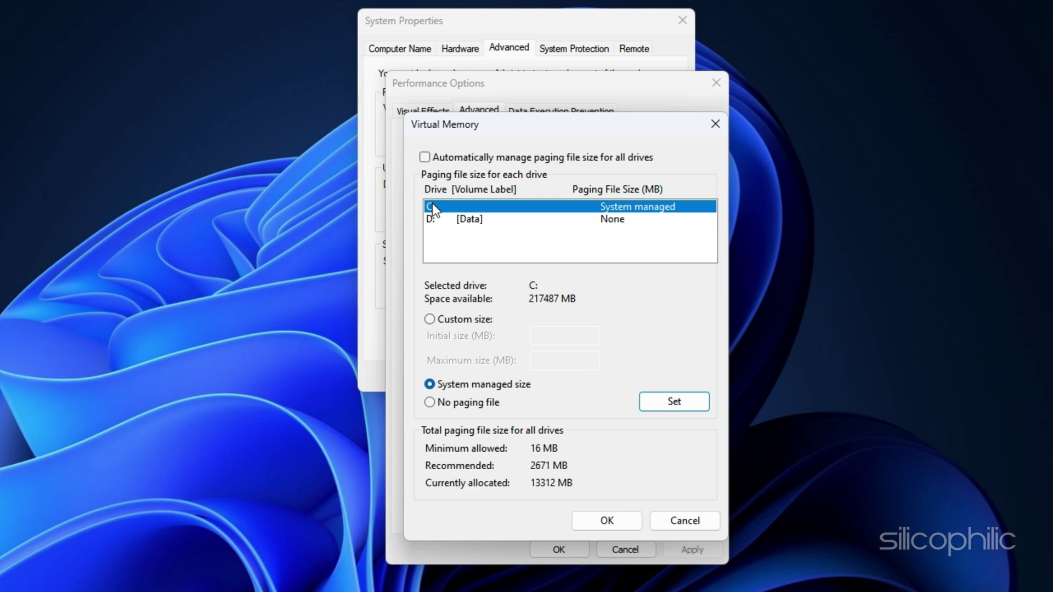
{"action": "left_click", "coordinate": [429, 320]}
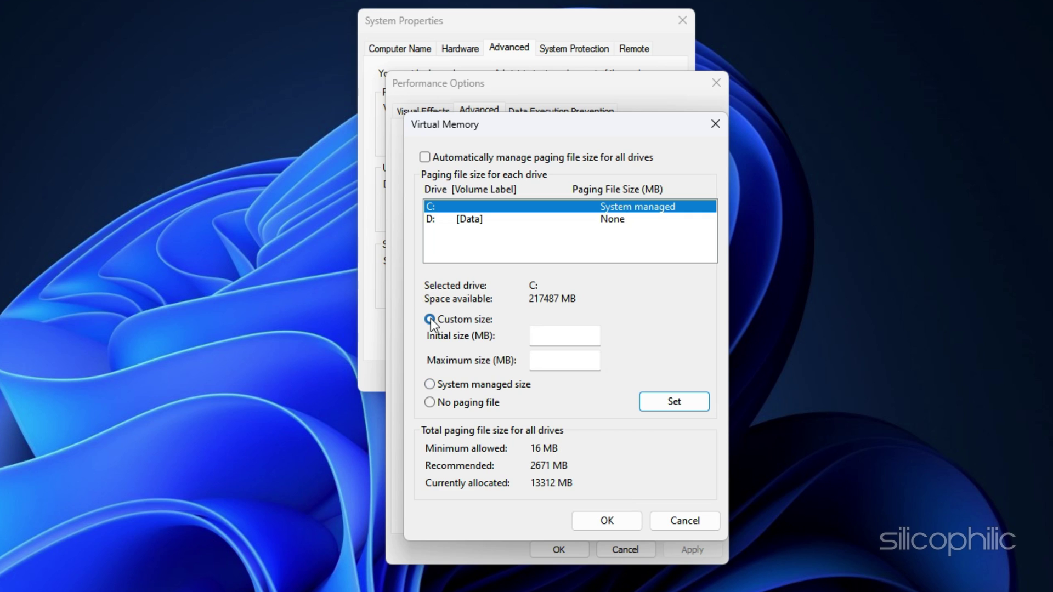
{"action": "left_click", "coordinate": [547, 340]}
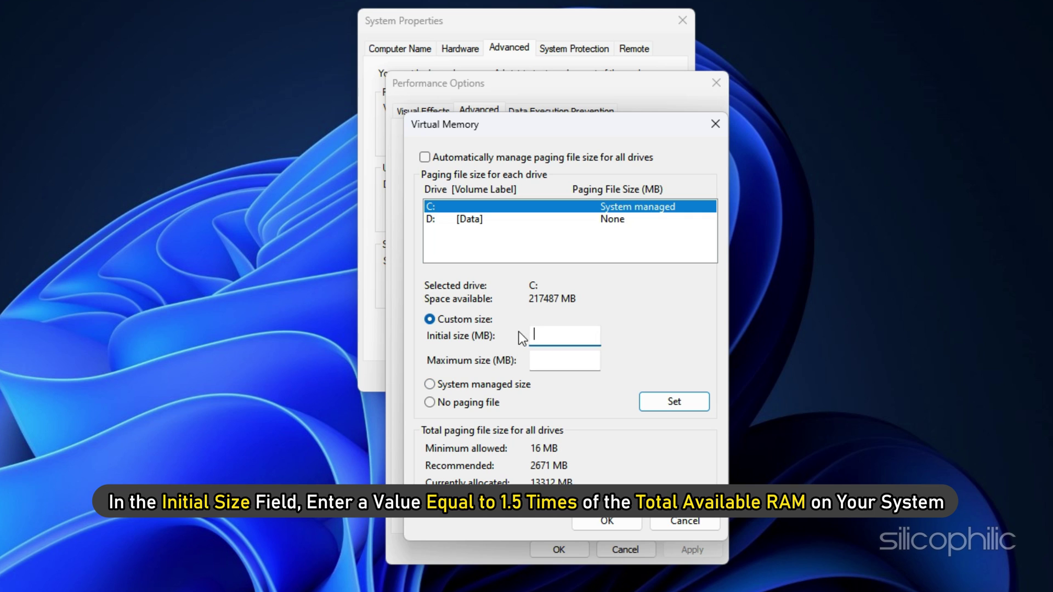
Enter 24575 MB initial and 49152 MB maximum for C:, check installed RAM, then Set and OK twice
{"action": "type", "text": "24575"}
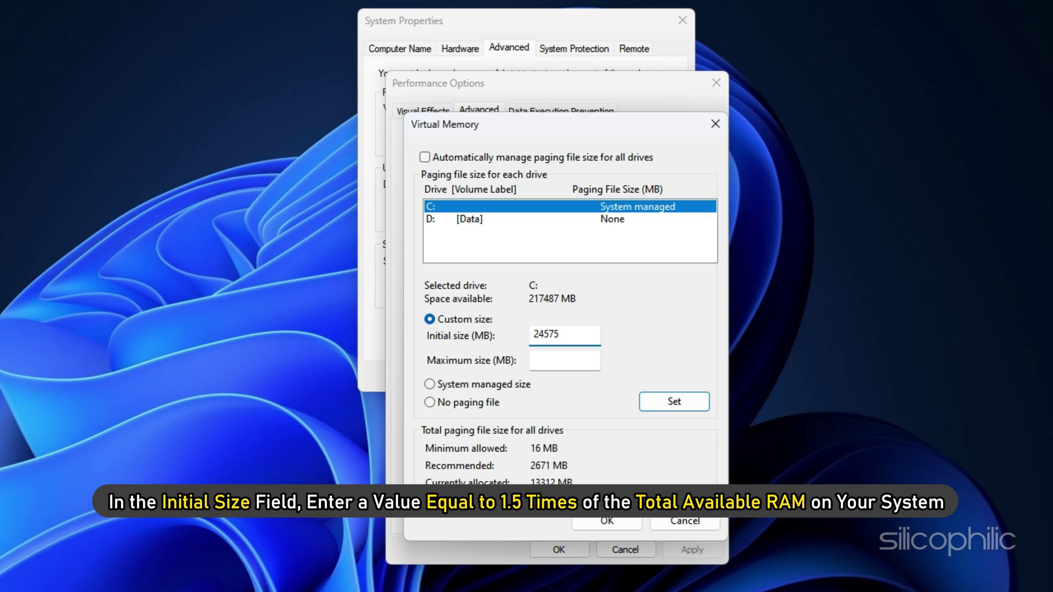
{"action": "left_click", "coordinate": [556, 361]}
{"action": "type", "text": "49152"}
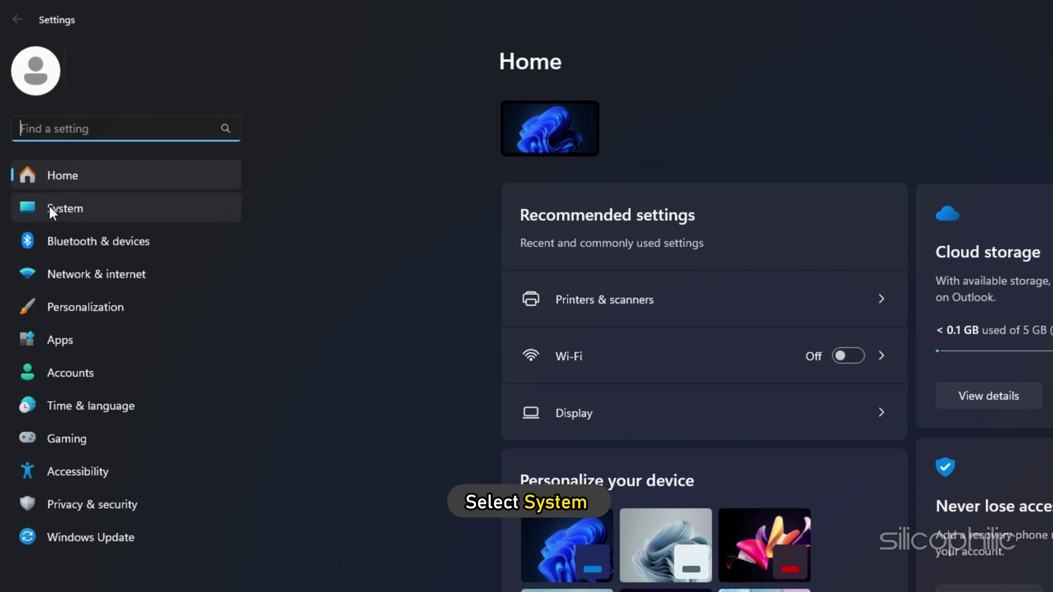
{"action": "left_click", "coordinate": [34, 141]}
{"action": "left_click", "coordinate": [377, 551]}
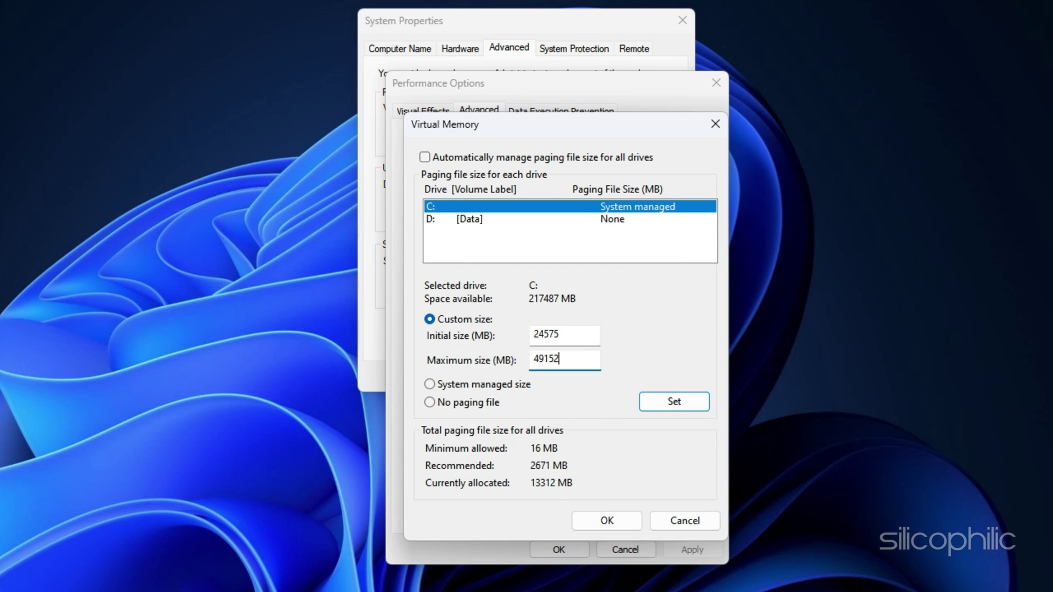
{"action": "left_click", "coordinate": [680, 403]}
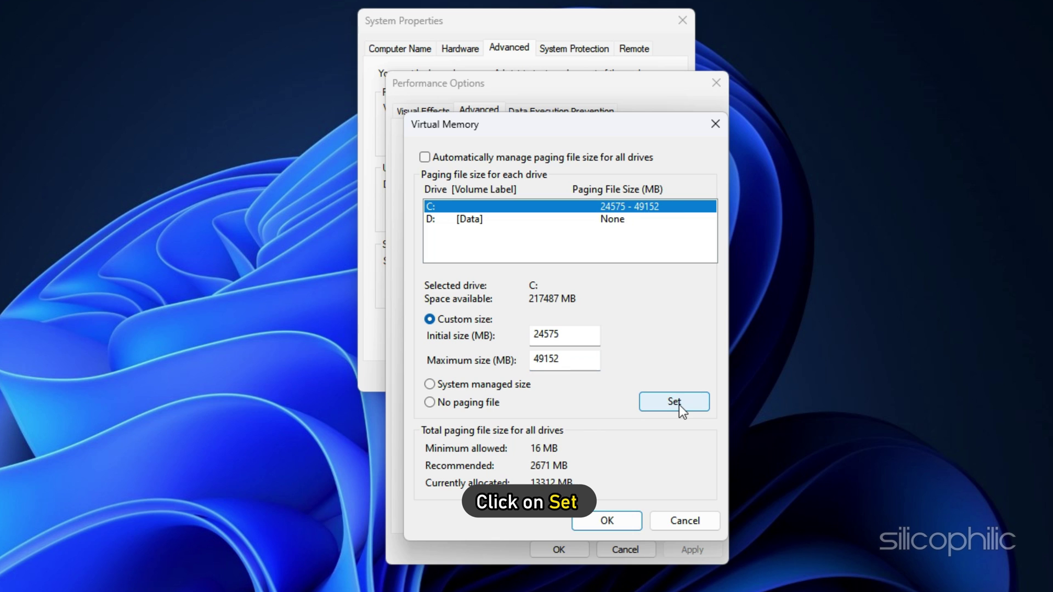
{"action": "left_click", "coordinate": [607, 521]}
{"action": "left_click", "coordinate": [571, 550]}
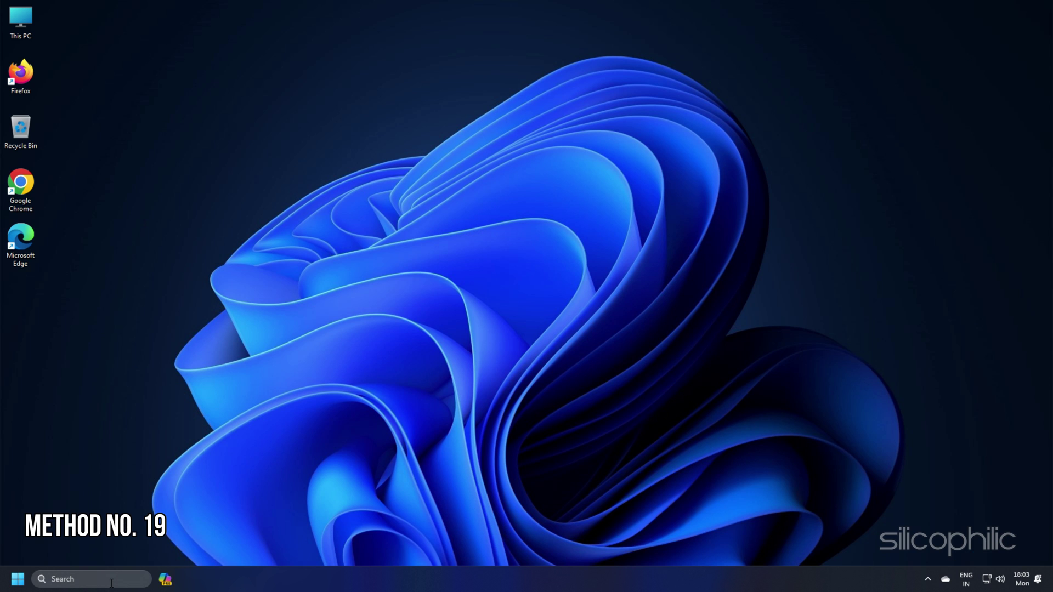
In Graphics settings' default graphics settings, flip the Hardware-accelerated GPU scheduling toggle
{"action": "left_click", "coordinate": [111, 583]}
{"action": "type", "text": "graphi"}
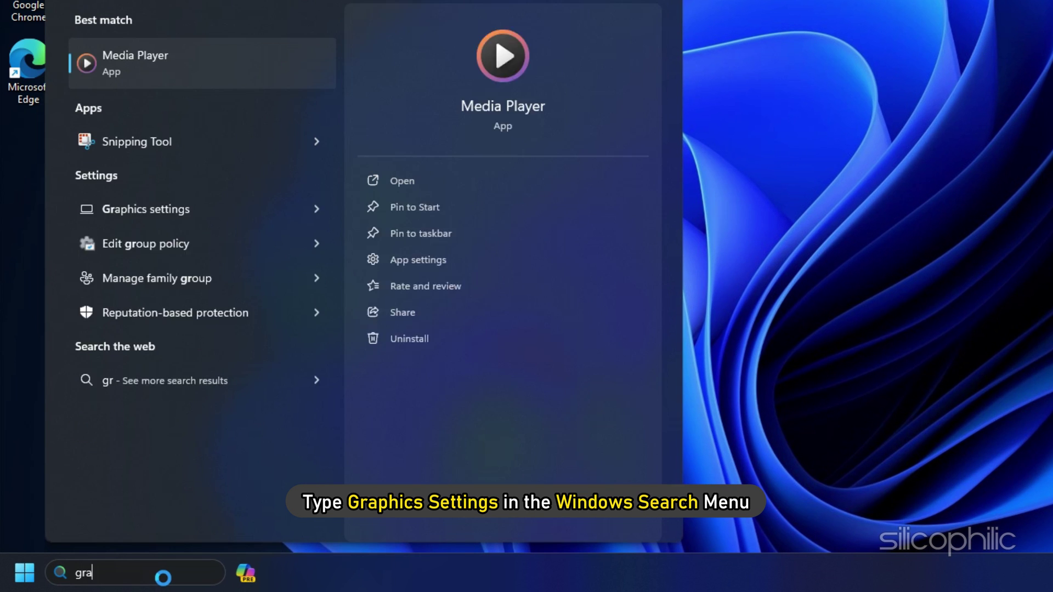
{"action": "type", "text": "cs settings"}
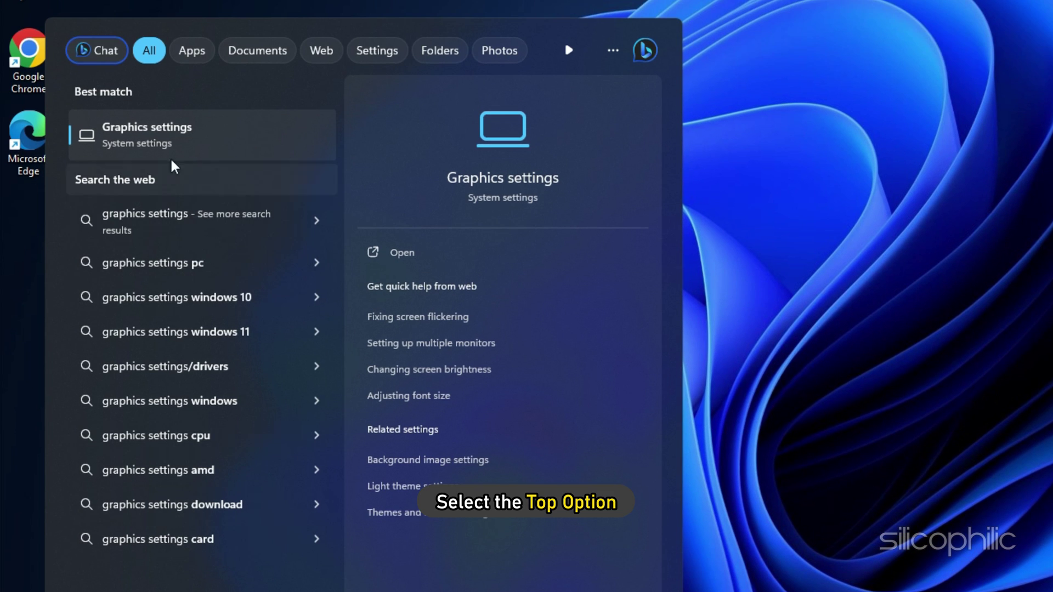
{"action": "left_click", "coordinate": [164, 128]}
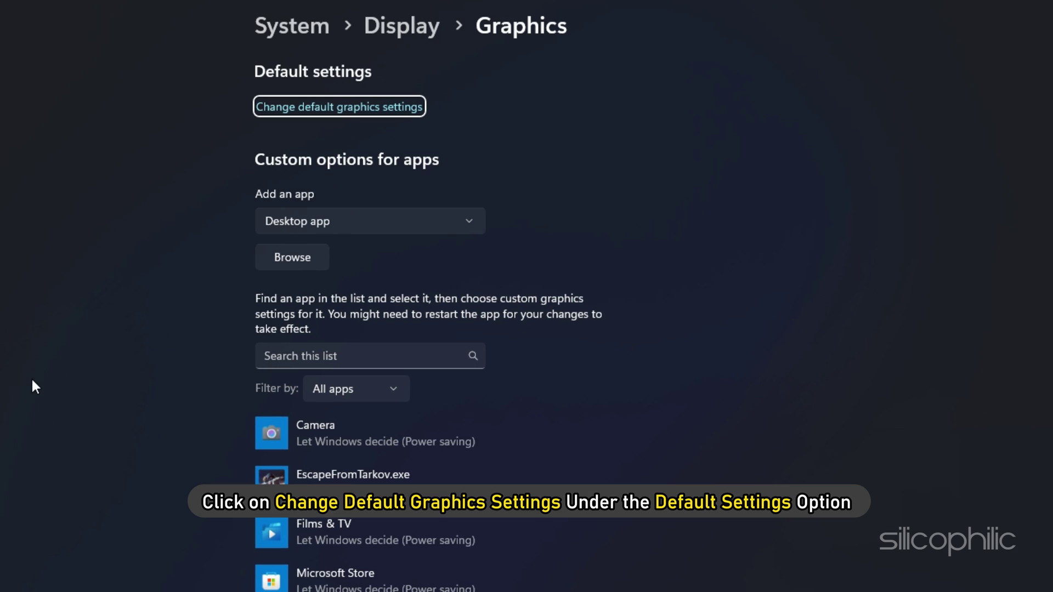
{"action": "left_click", "coordinate": [337, 108]}
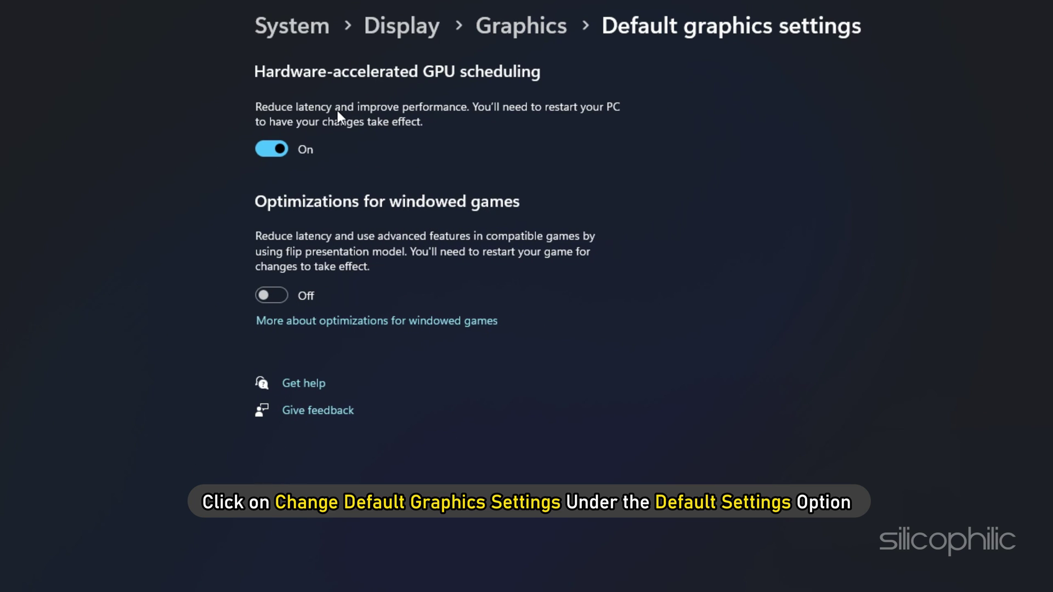
{"action": "left_click", "coordinate": [260, 148]}
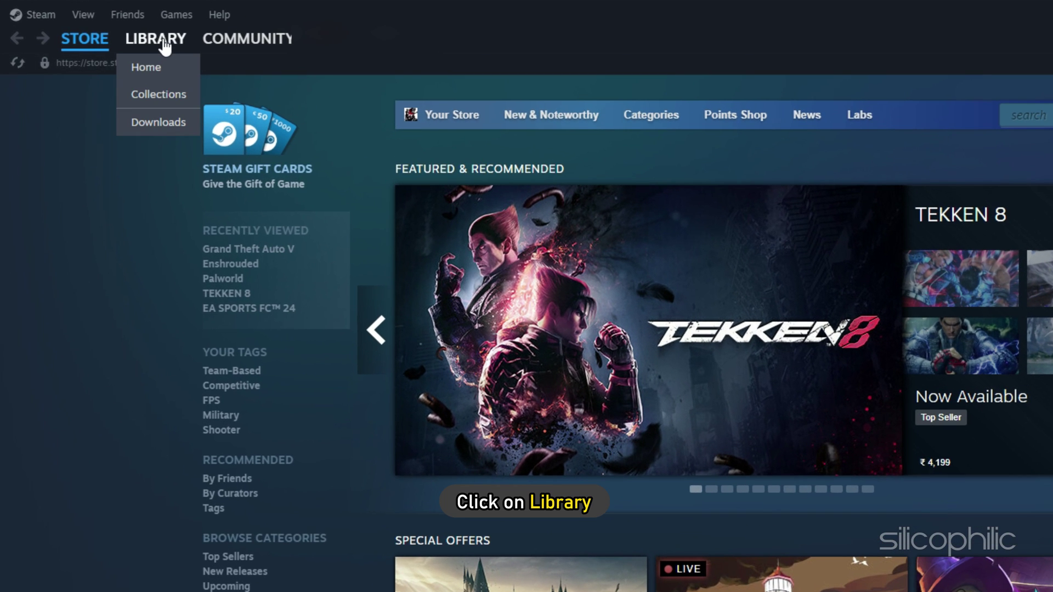
Open Call of Duty® Properties from the Steam Library and switch off the in-game Steam Overlay
{"action": "left_click", "coordinate": [137, 36]}
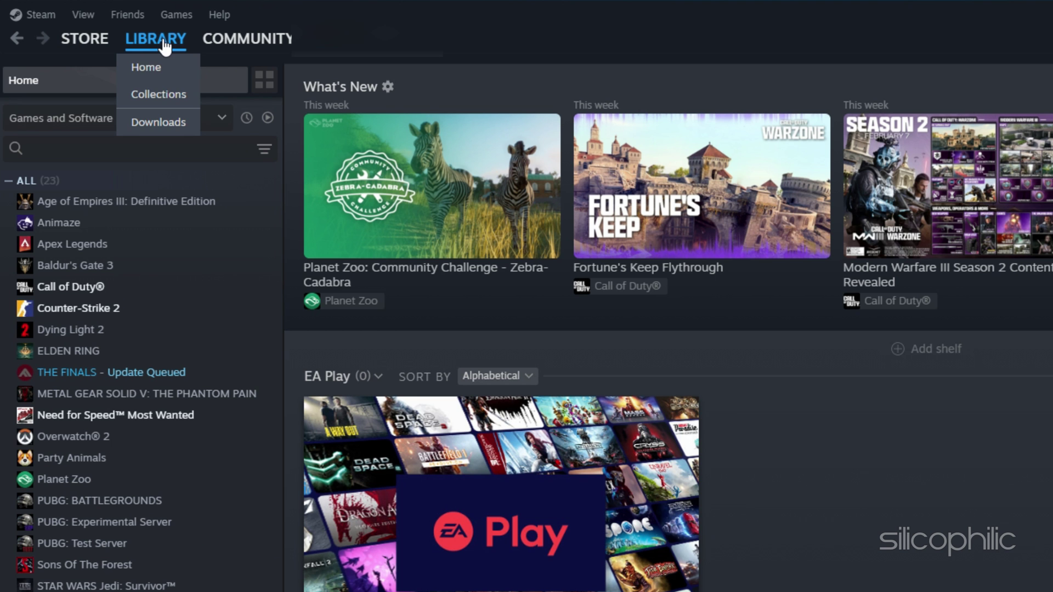
{"action": "right_click", "coordinate": [46, 286]}
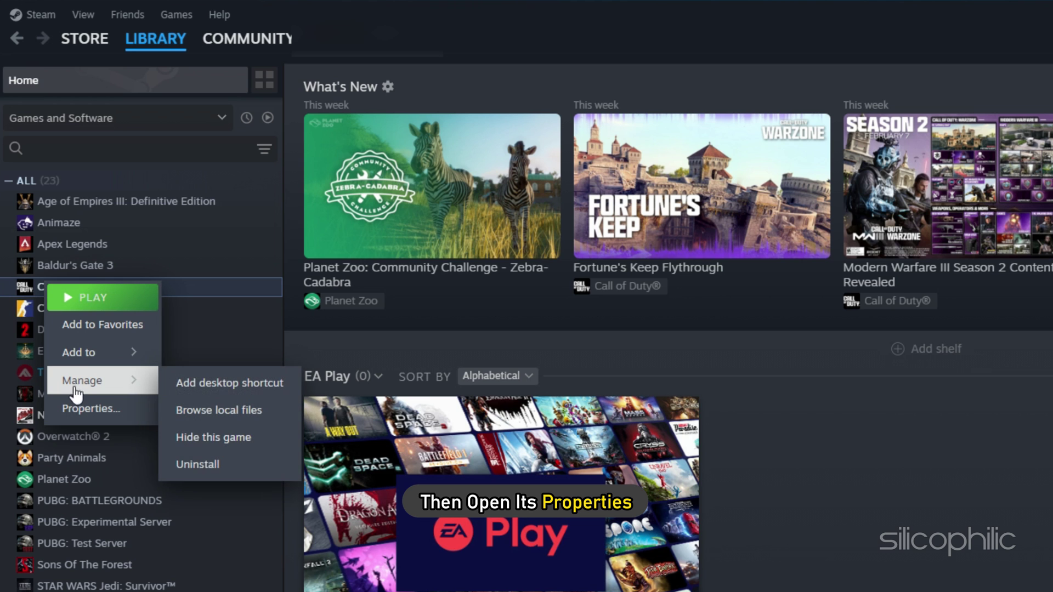
{"action": "left_click", "coordinate": [82, 411]}
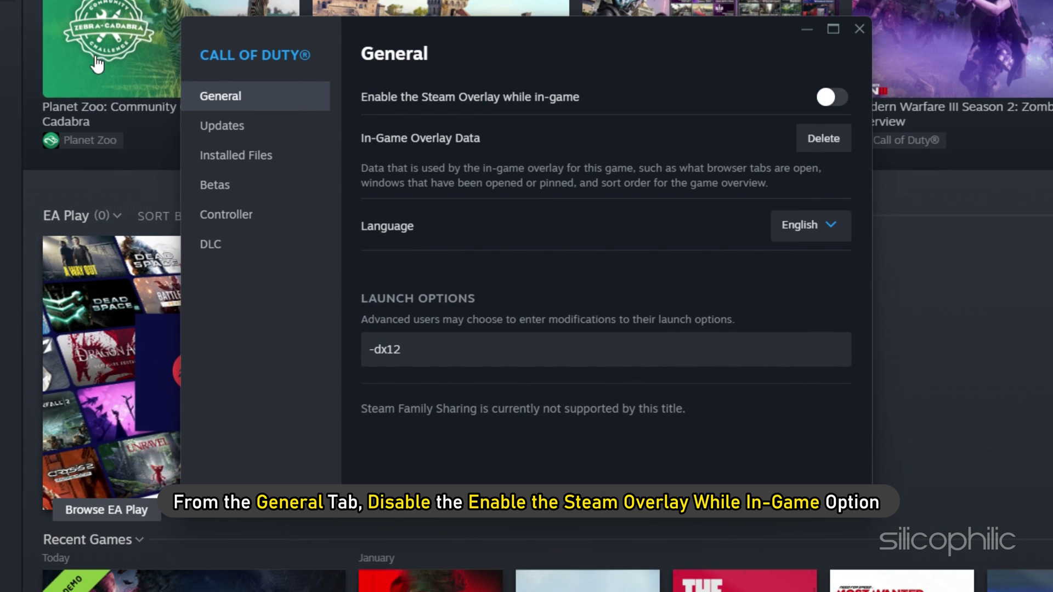
{"action": "left_click", "coordinate": [838, 99]}
{"action": "left_click", "coordinate": [819, 100]}
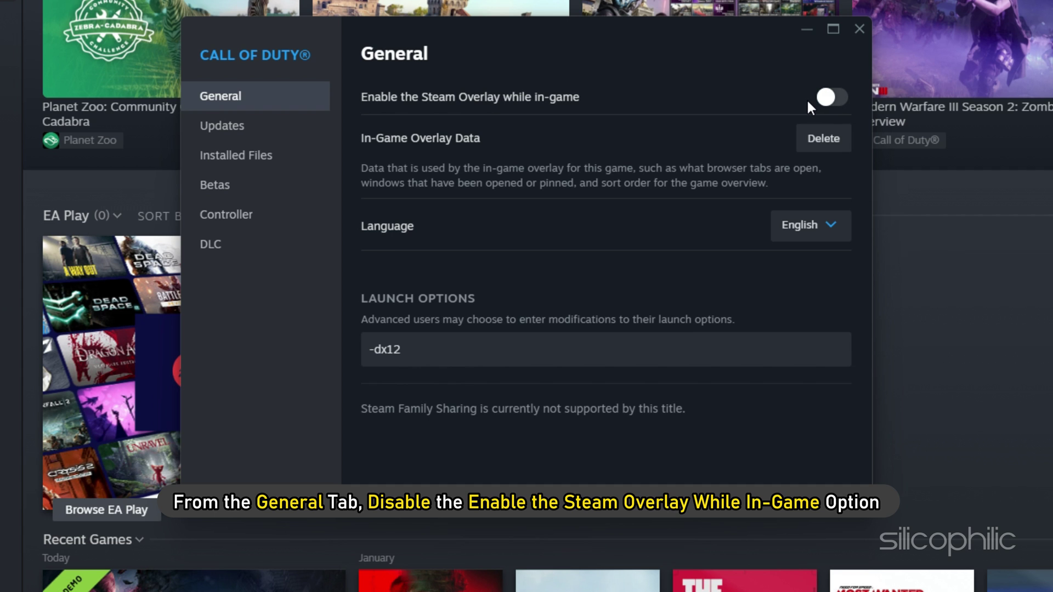